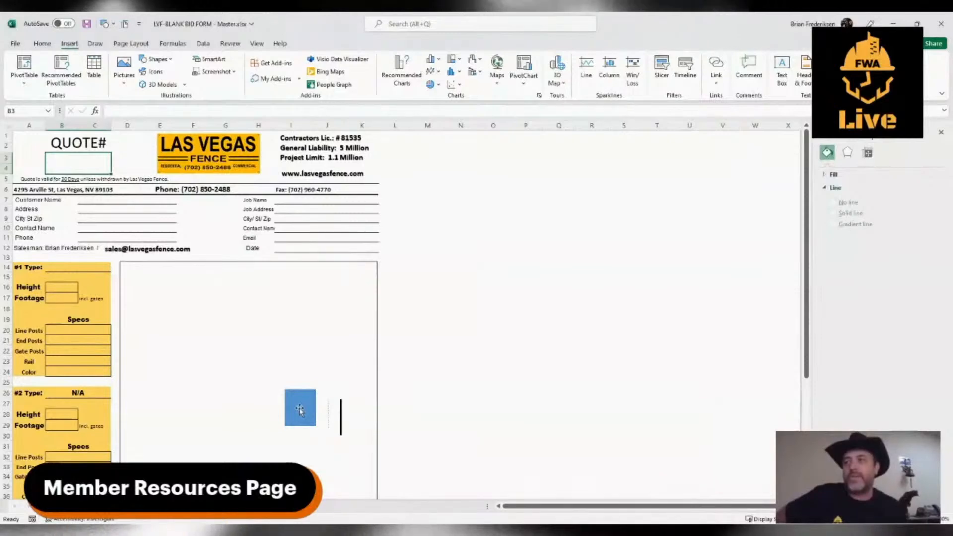
Shift the blue rectangle slightly to the left within the drawing area and enter the quote number under QUOTE#.
{"action": "left_click_drag", "start_coordinate": [300, 409], "coordinate": [280, 406]}
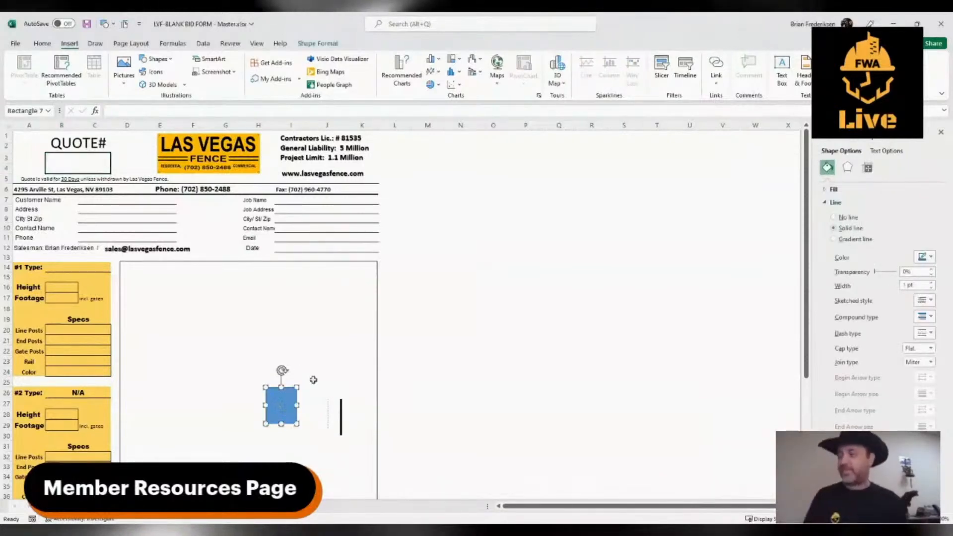
{"action": "left_click", "coordinate": [74, 167]}
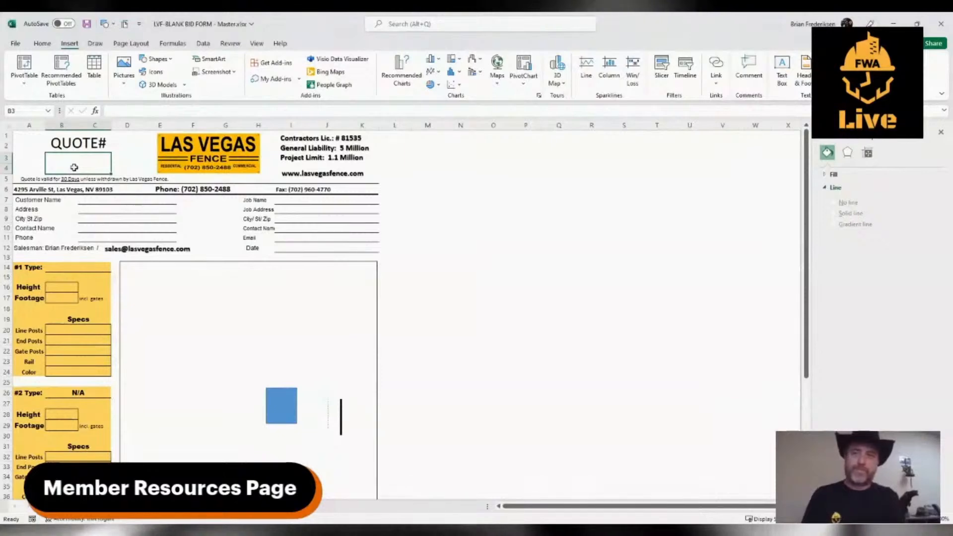
{"action": "type", "text": "LVF"}
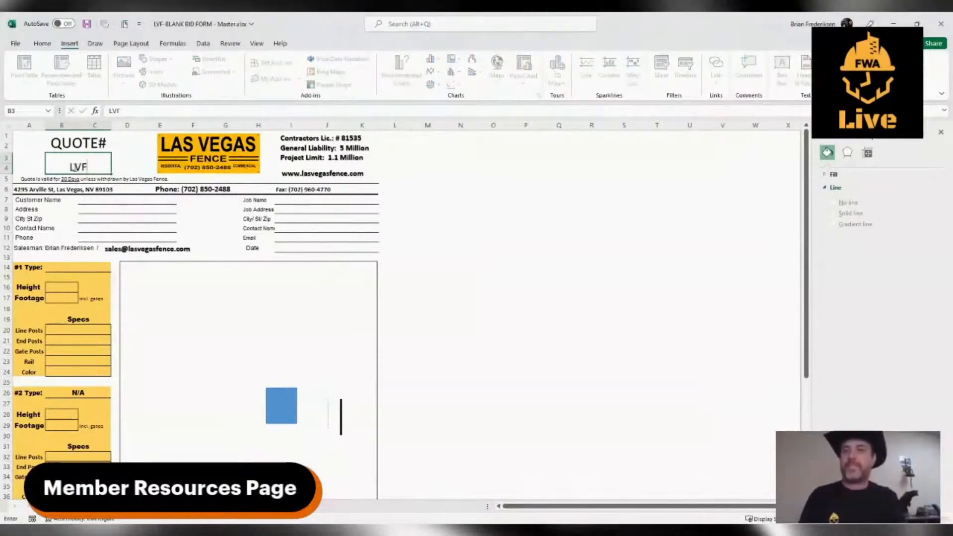
{"action": "type", "text": "1001"}
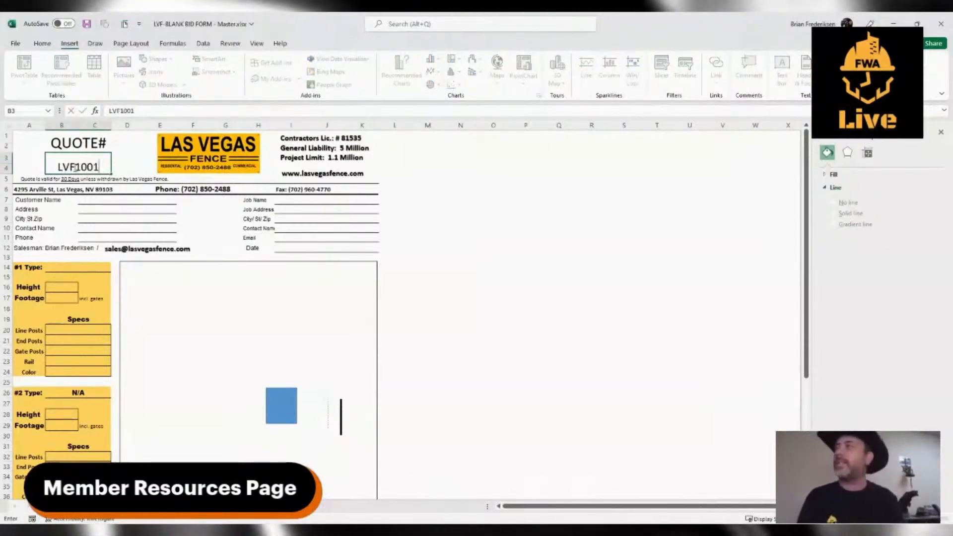
Fill in the customer's name and street address in the customer details.
{"action": "left_click", "coordinate": [81, 200]}
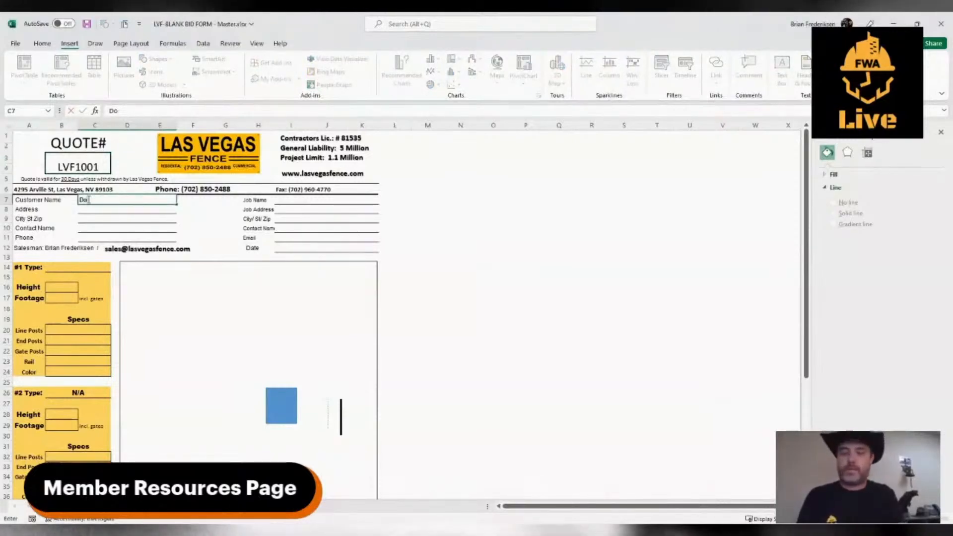
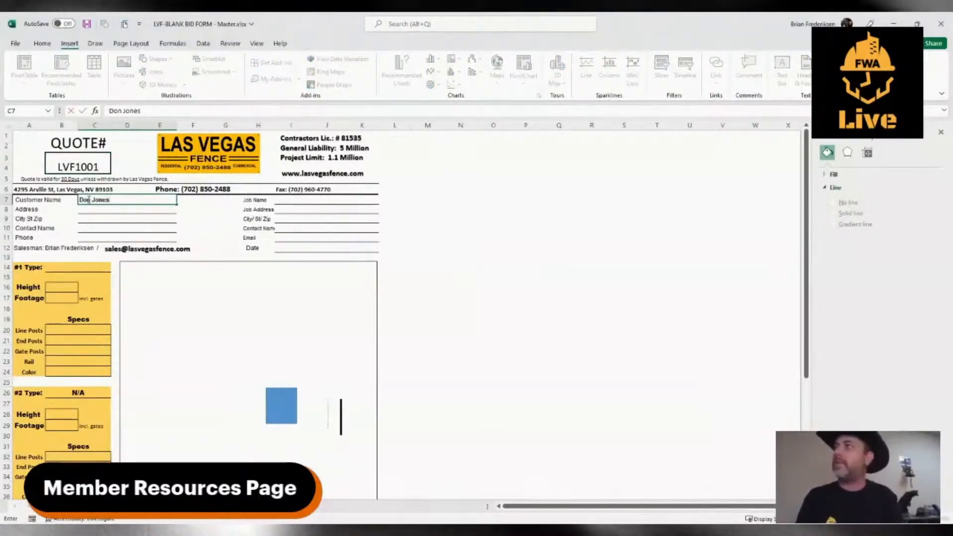
{"action": "key", "text": "Return"}
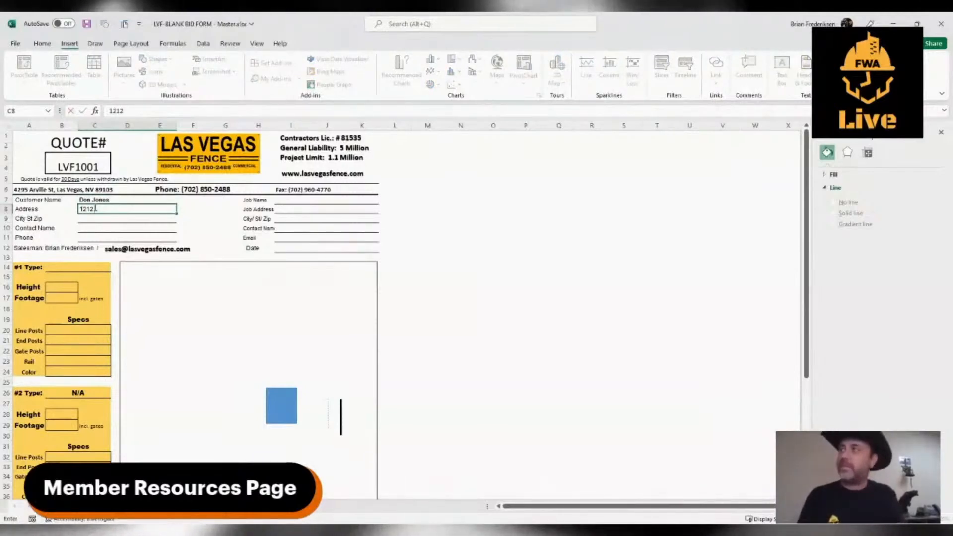
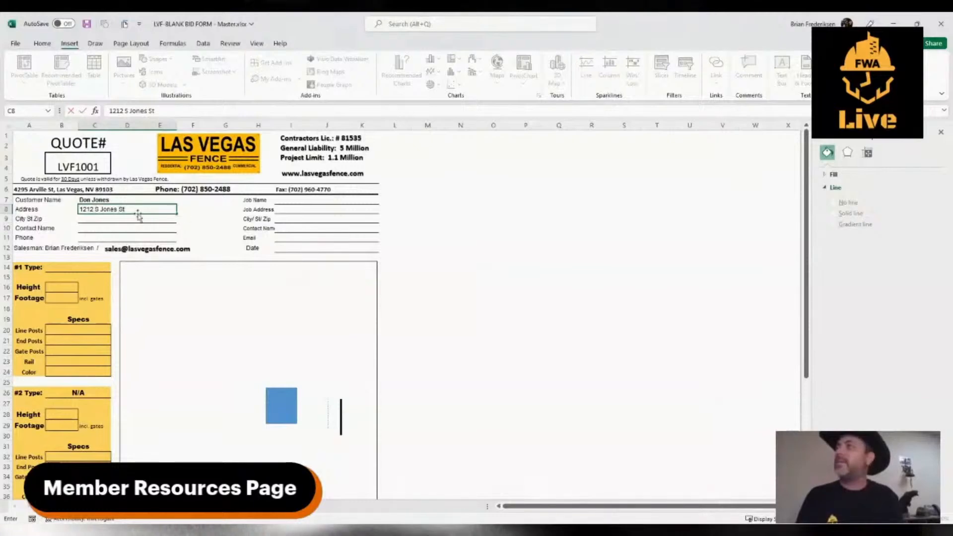
{"action": "type", "text": "Las"}
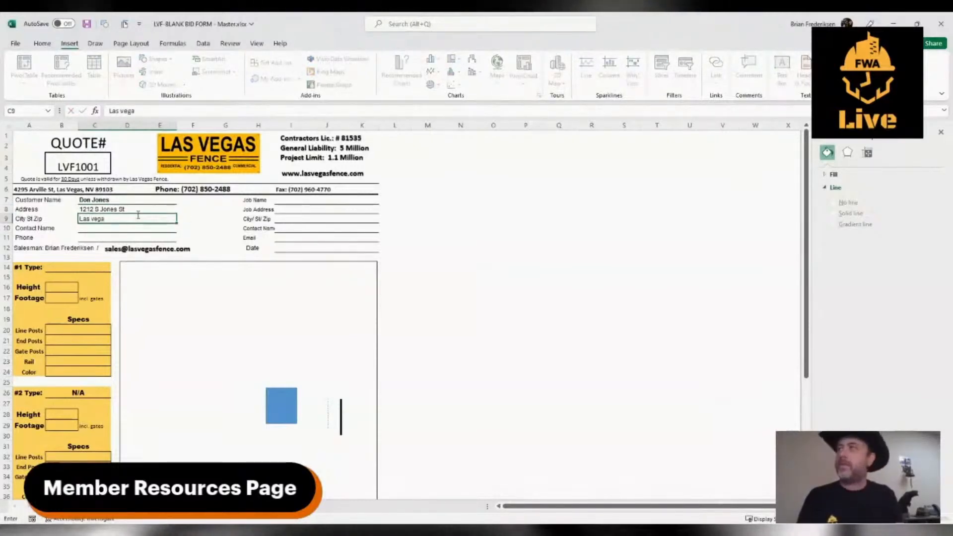
{"action": "type", "text": " veg"}
Fill in the customer's city, state and ZIP code.
{"action": "key", "text": "BackSpace"}
{"action": "key", "text": "BackSpace"}
{"action": "key", "text": "BackSpace"}
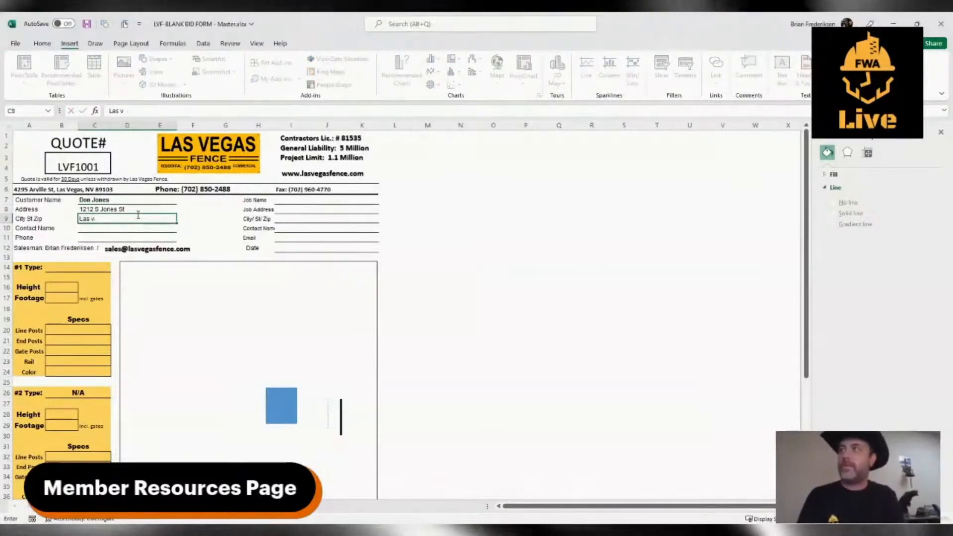
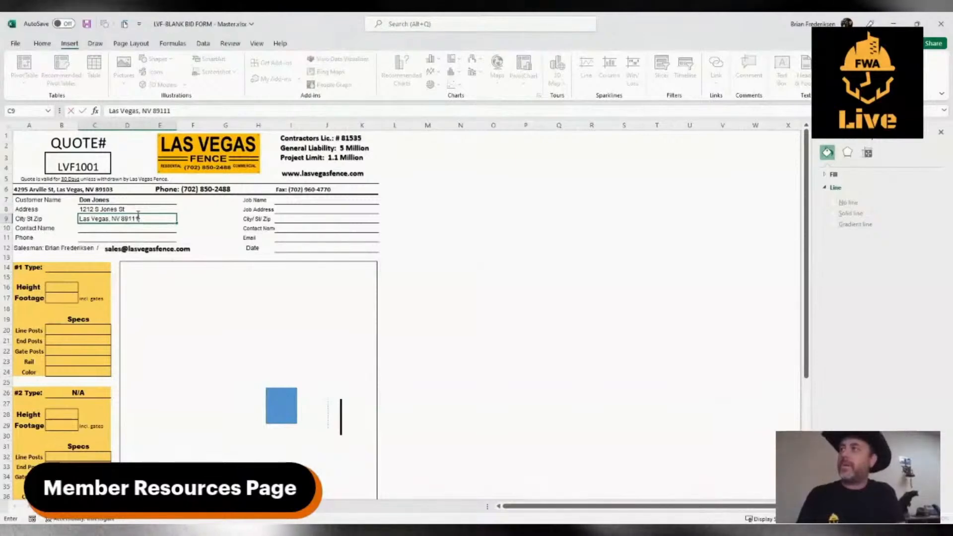
Fill in the contact's full name in the customer details.
{"action": "left_click", "coordinate": [104, 231]}
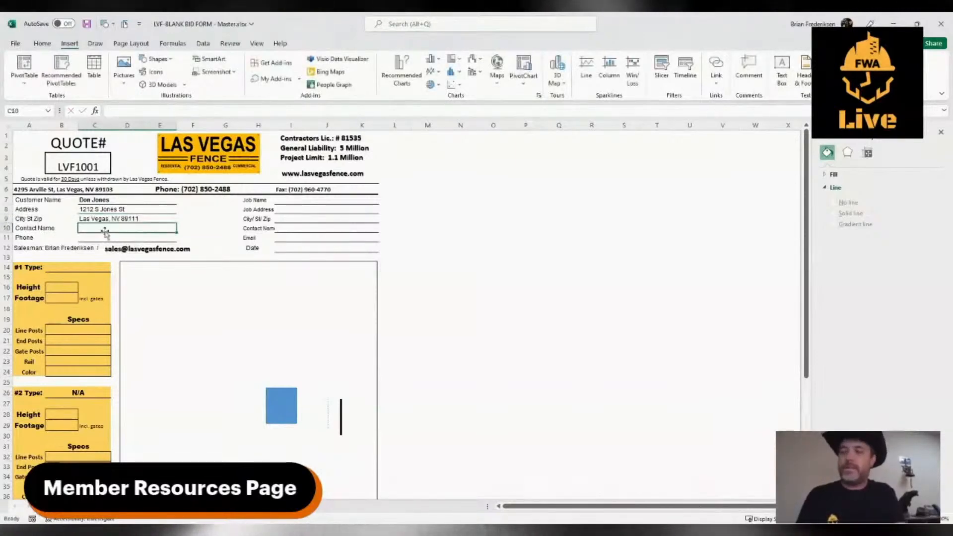
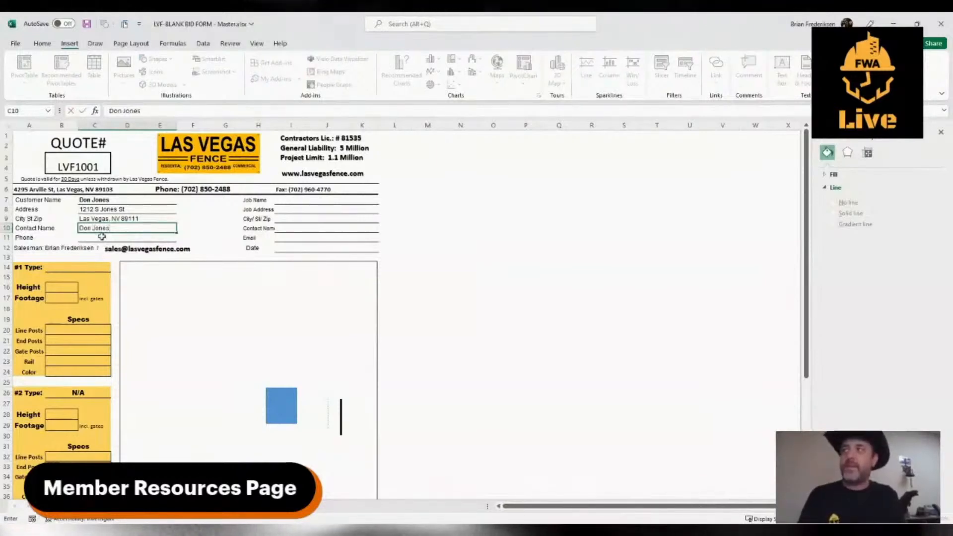
Fill in the customer's phone number with the area code in parentheses.
{"action": "left_click", "coordinate": [101, 237]}
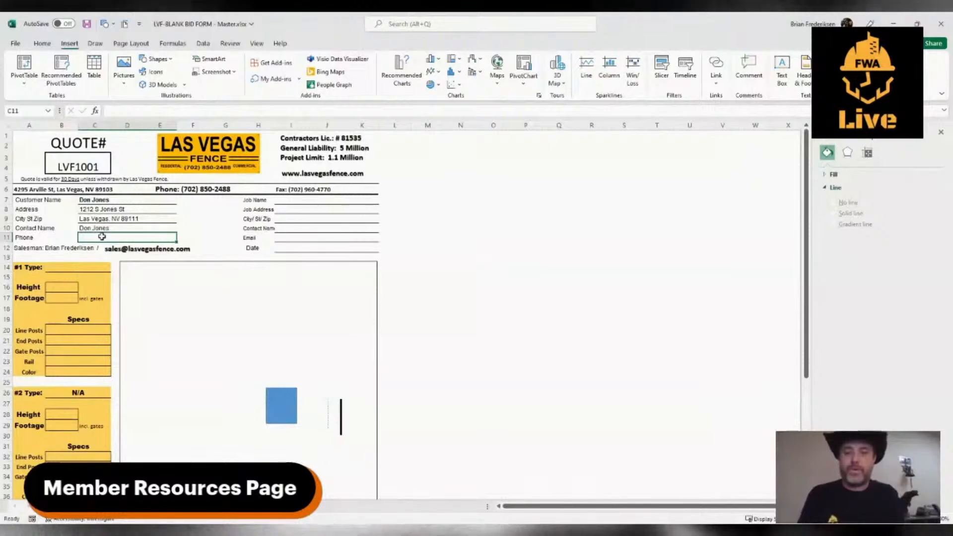
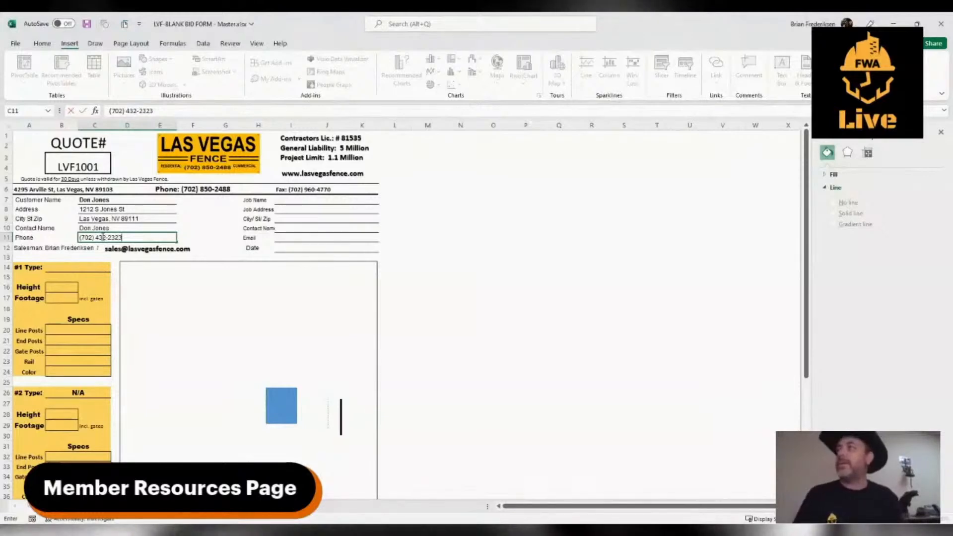
Enter Chain Link as the #1 fence type.
{"action": "left_click", "coordinate": [74, 267]}
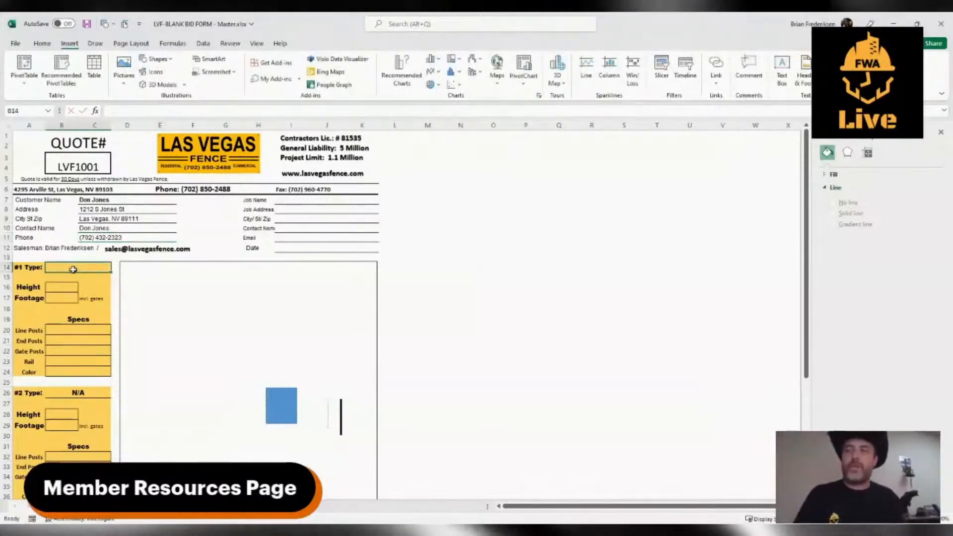
{"action": "type", "text": "Chaiin L"}
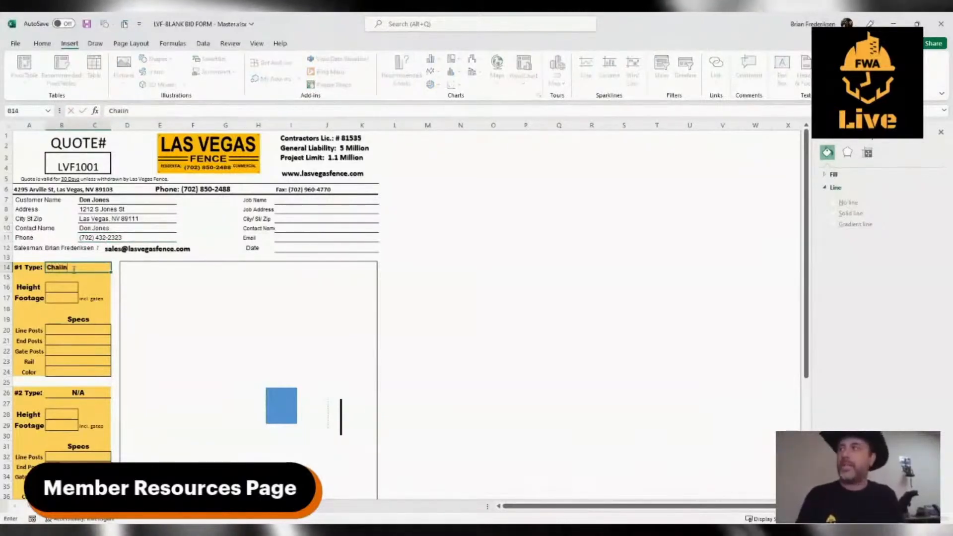
{"action": "key", "text": "BackSpace"}
{"action": "key", "text": "BackSpace"}
{"action": "key", "text": "BackSpace"}
{"action": "key", "text": "BackSpace"}
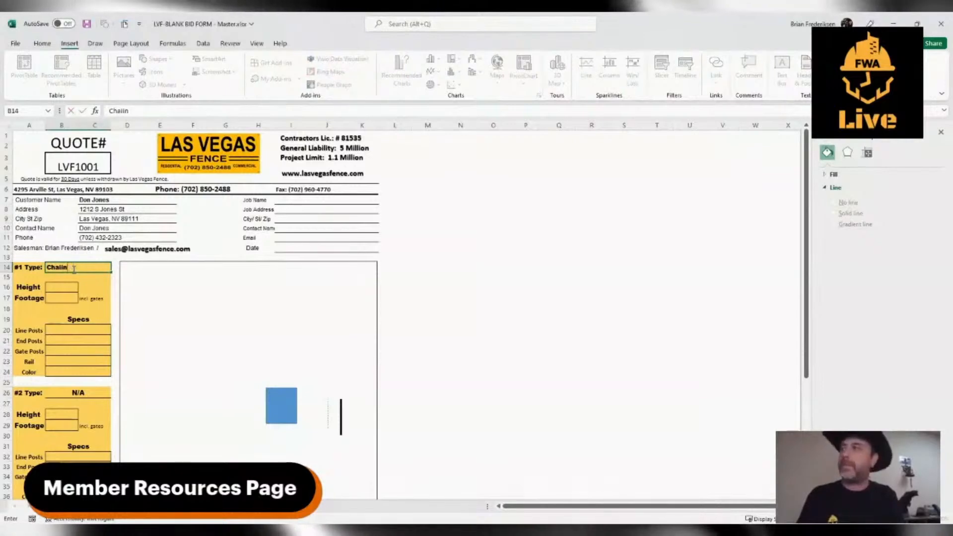
{"action": "type", "text": "n Link"}
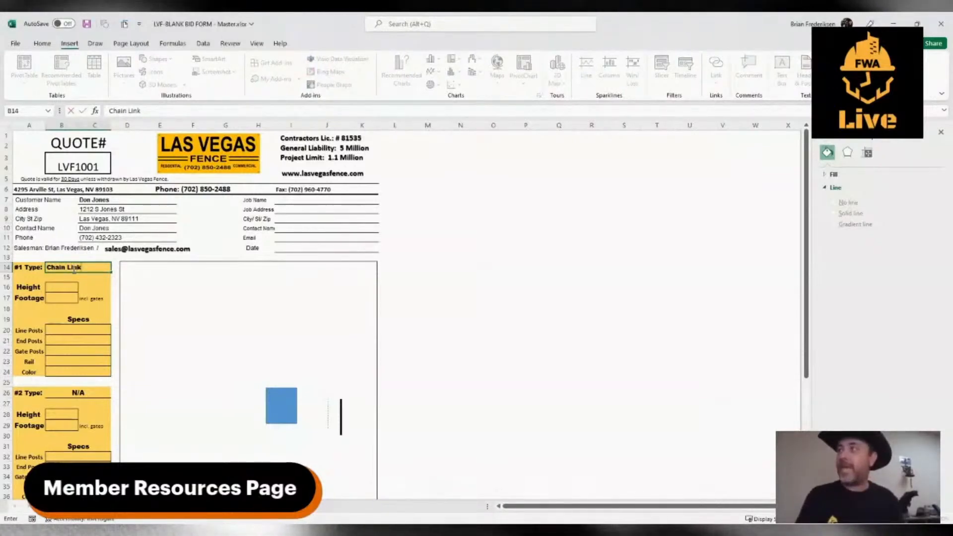
Set the #1 fence's height to 6' and its footage to 148'.
{"action": "left_click", "coordinate": [65, 288]}
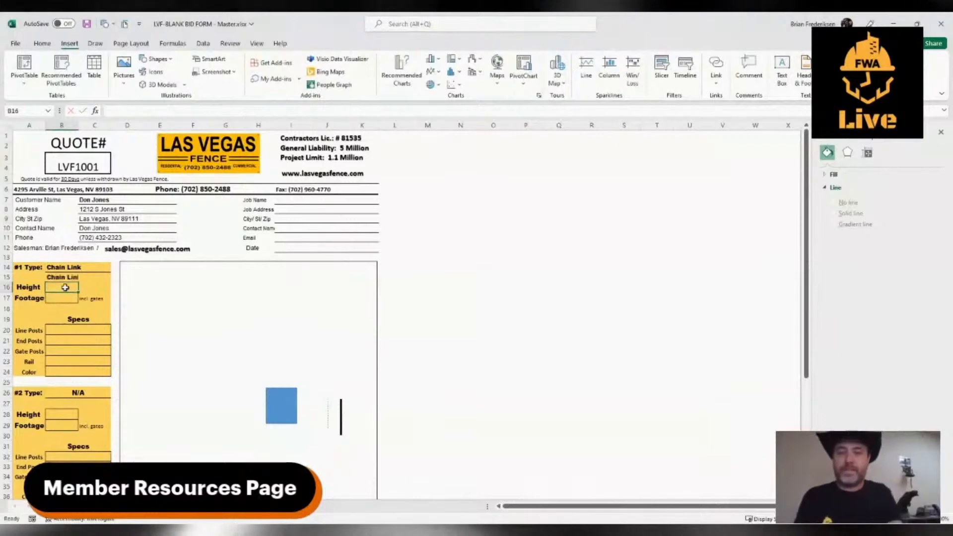
{"action": "type", "text": "6'"}
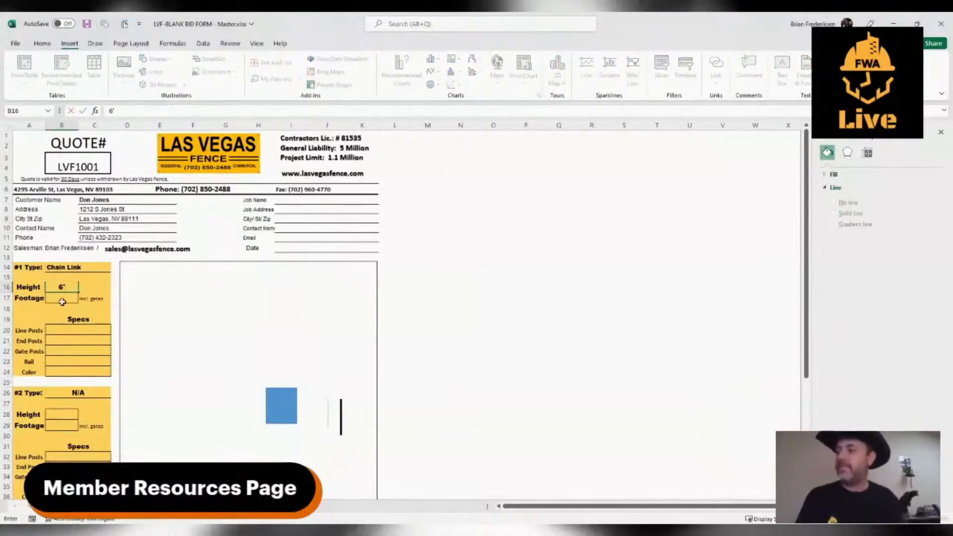
{"action": "left_click", "coordinate": [63, 298]}
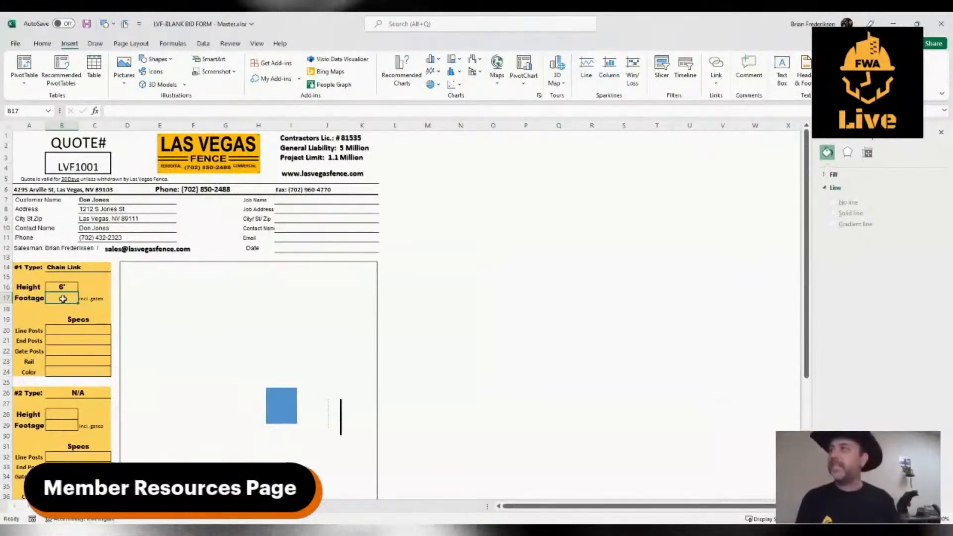
{"action": "type", "text": "1"}
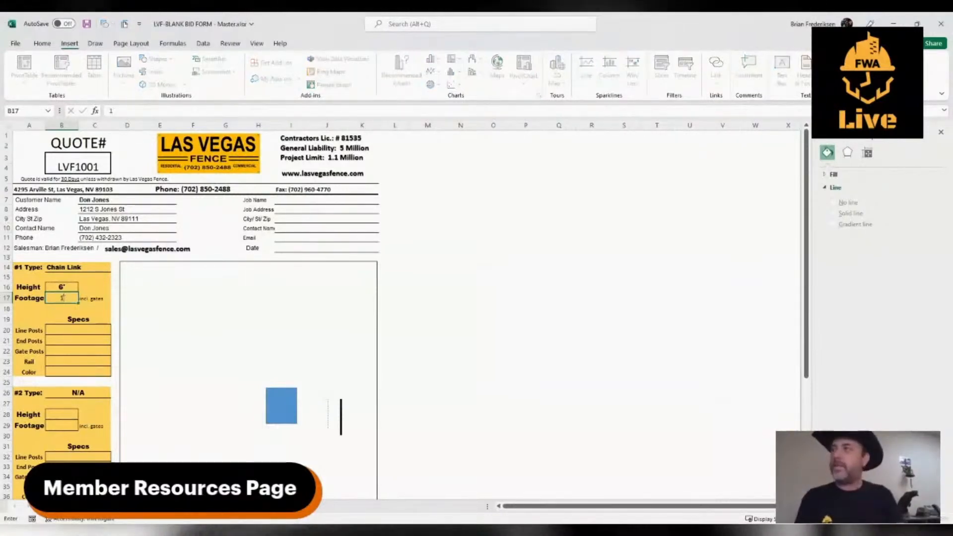
{"action": "type", "text": "48"}
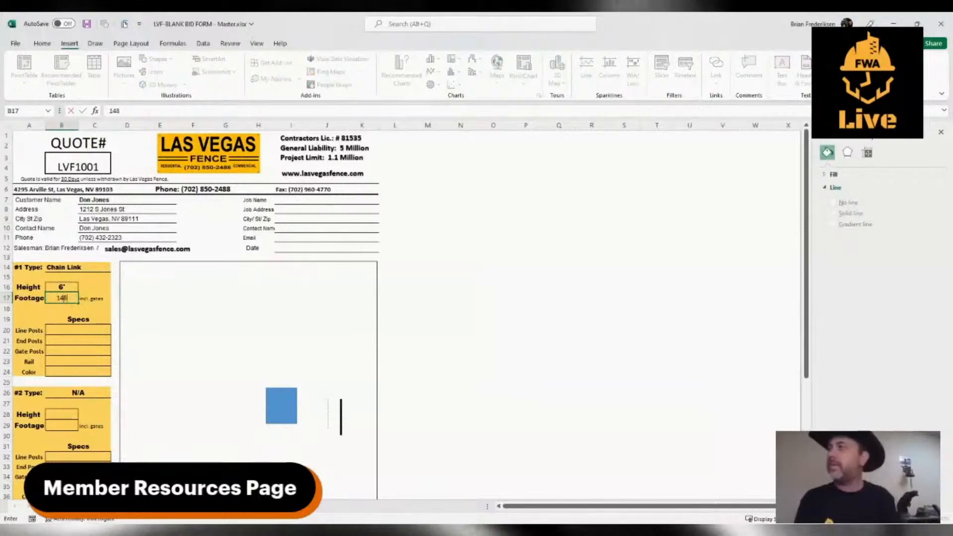
{"action": "type", "text": "'"}
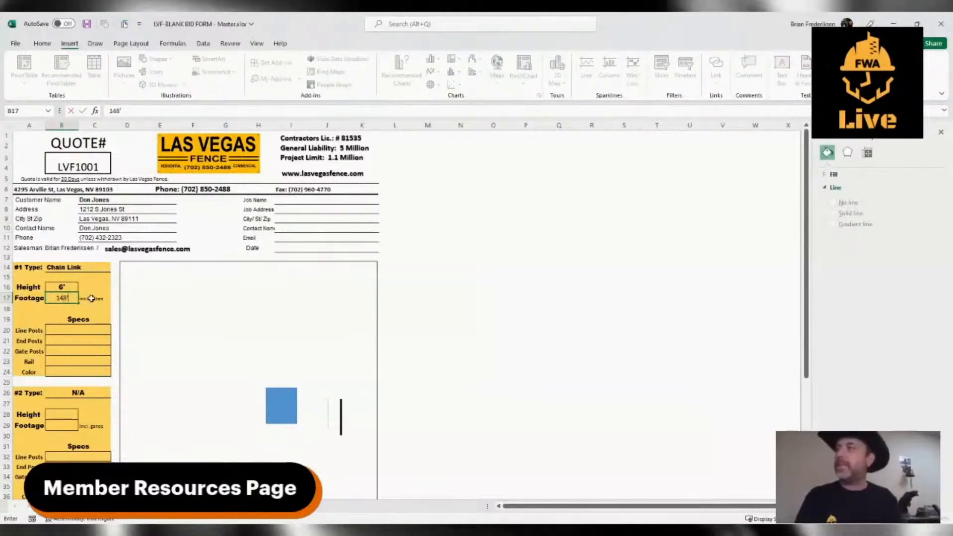
Set the line posts in the #1 fence specs to 1 7/8".
{"action": "left_click", "coordinate": [65, 331]}
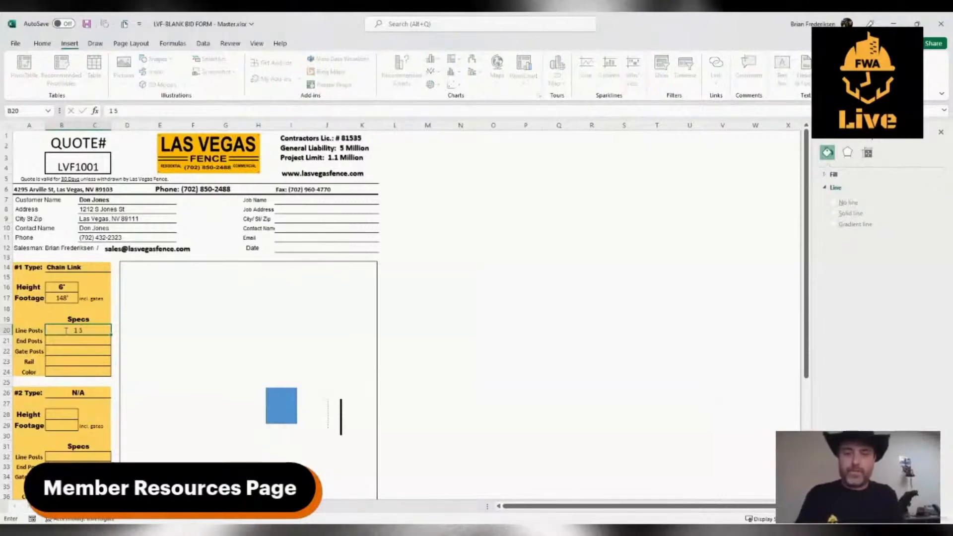
{"action": "type", "text": "1 5/8"}
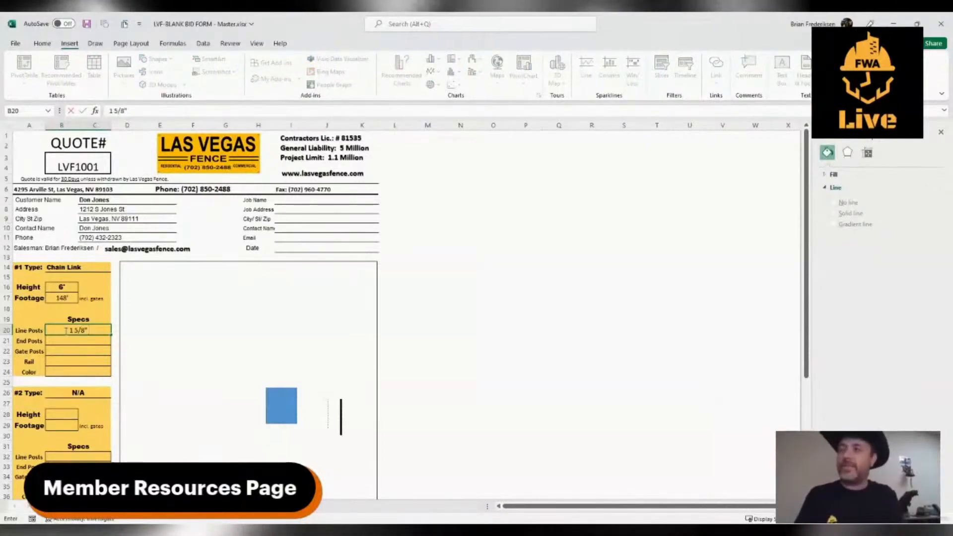
{"action": "key", "text": "BackSpace"}
{"action": "key", "text": "BackSpace"}
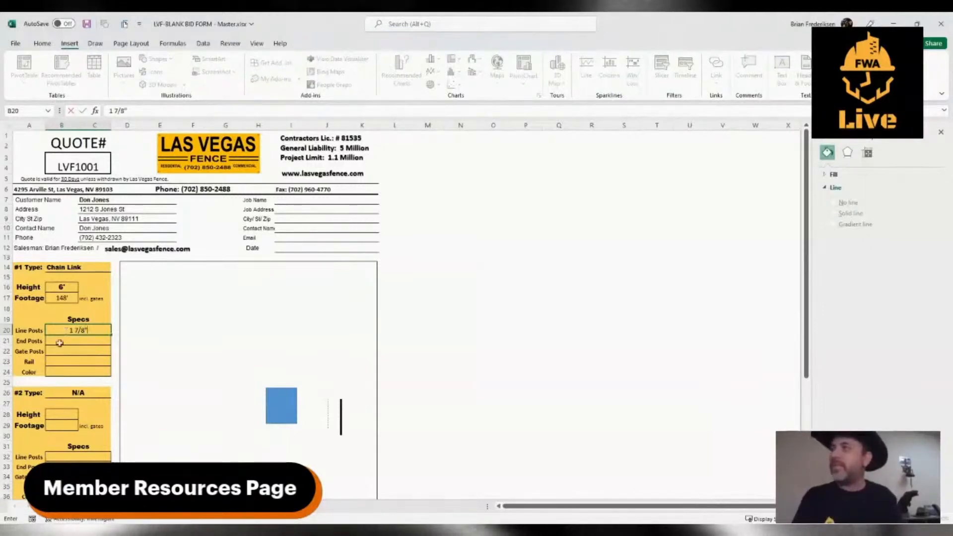
Set the end posts in the #1 fence specs to 2 3/8".
{"action": "left_click", "coordinate": [71, 341]}
{"action": "type", "text": "2"}
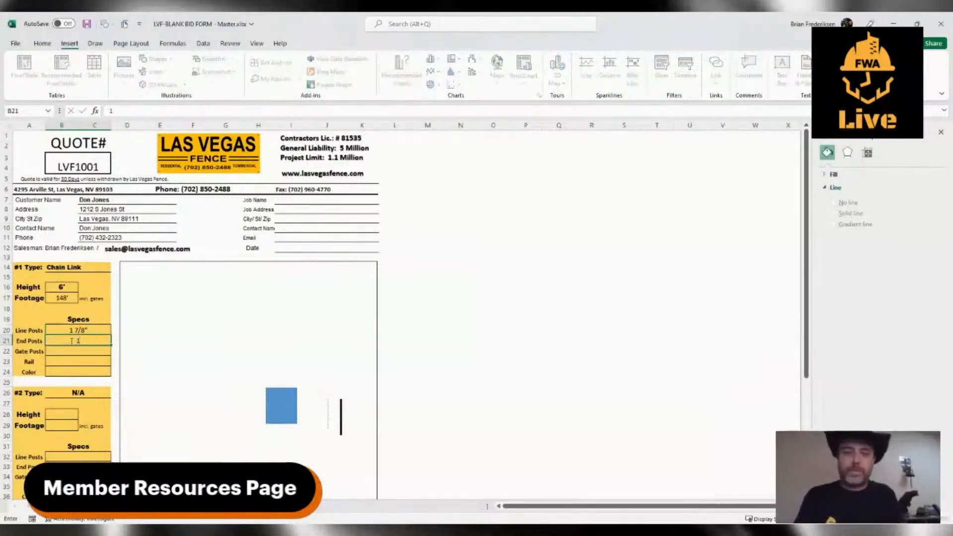
{"action": "type", "text": " 3/8"}
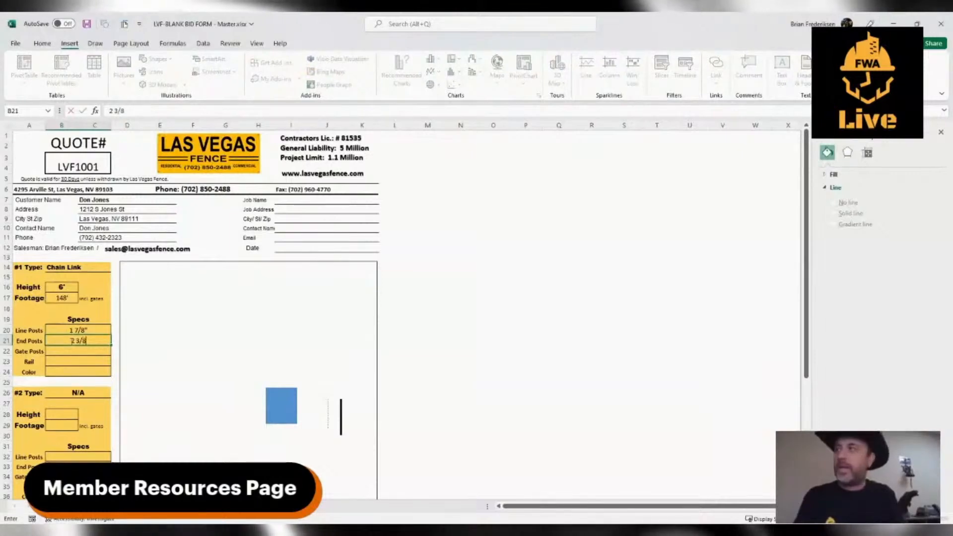
{"action": "type", "text": "\""}
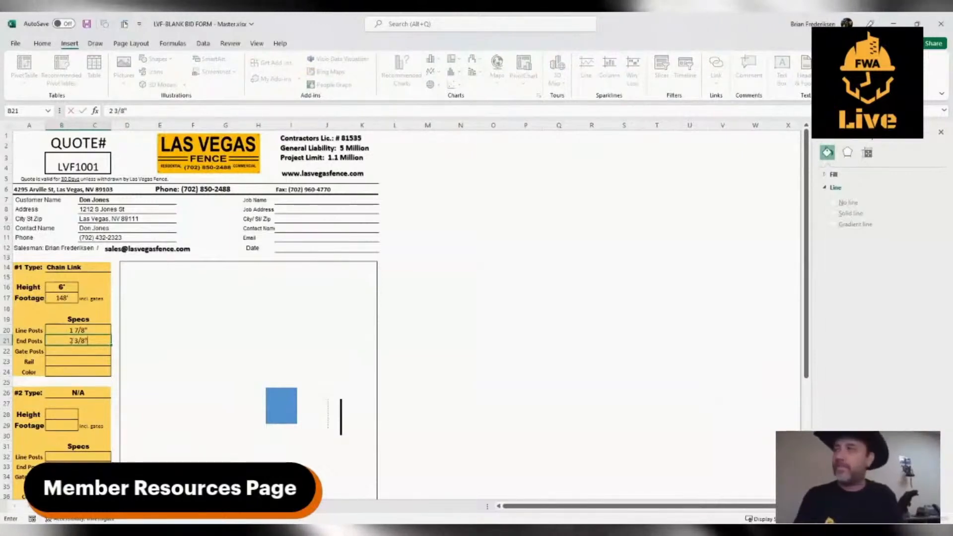
Set the gate posts in the #1 fence specs to 2 7/8" & 2 3/8".
{"action": "left_click", "coordinate": [82, 349]}
{"action": "type", "text": "2 7"}
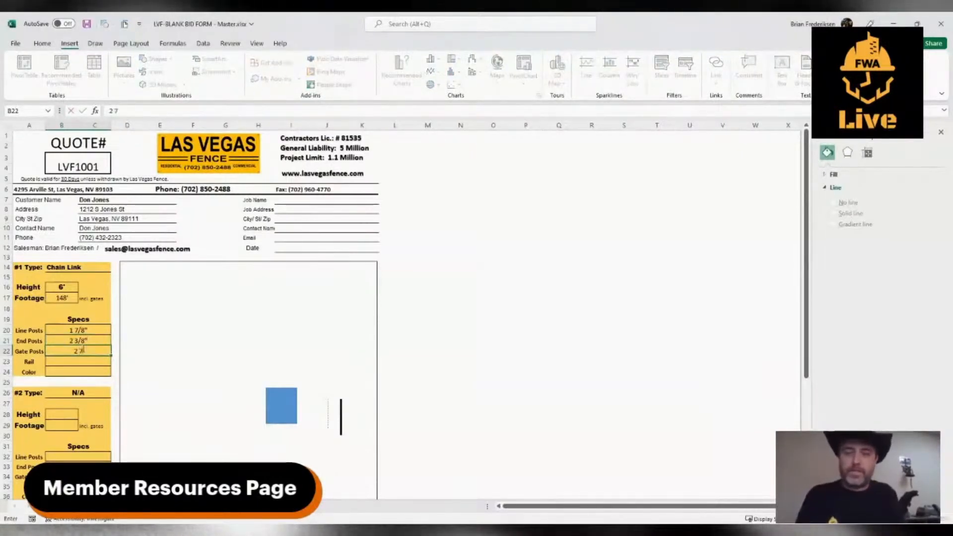
{"action": "type", "text": "/8\""}
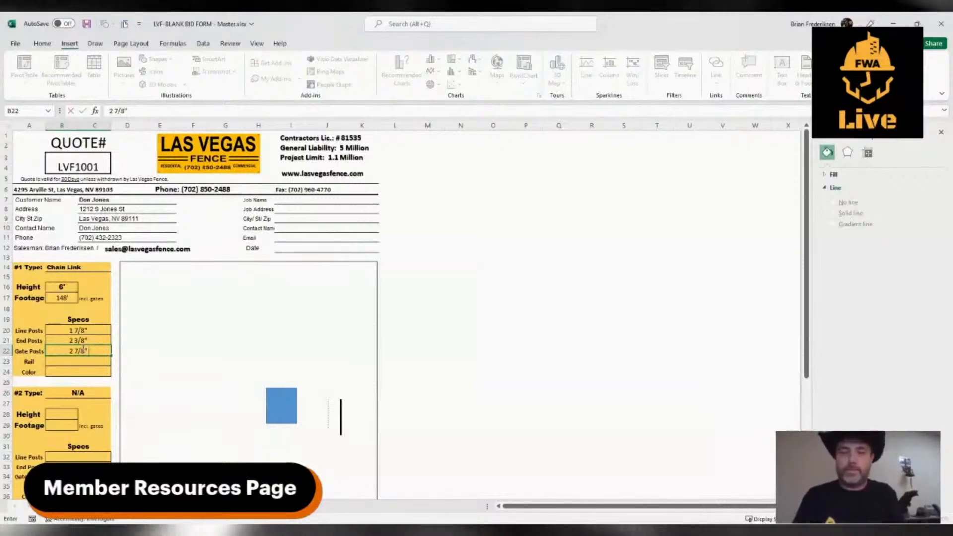
{"action": "type", "text": " & 2"}
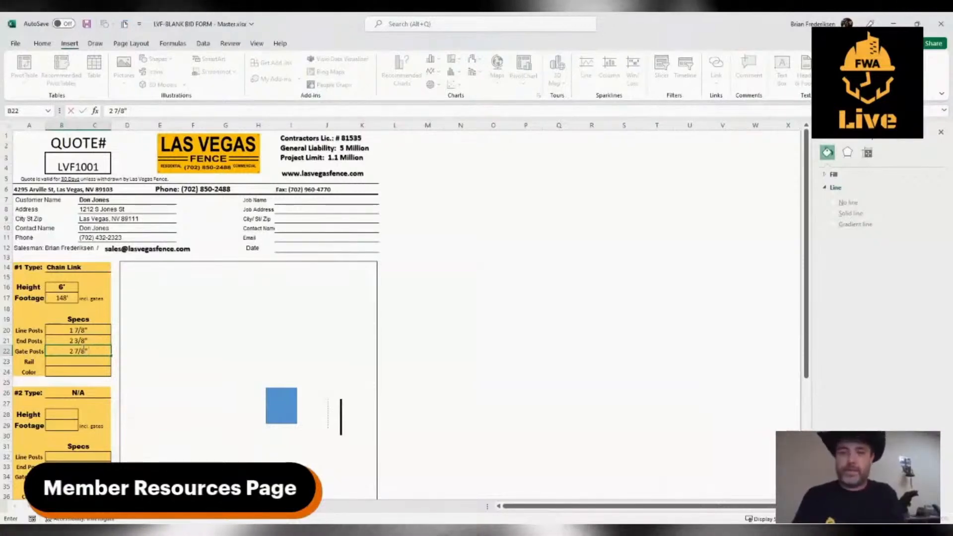
{"action": "type", "text": " 3/8"}
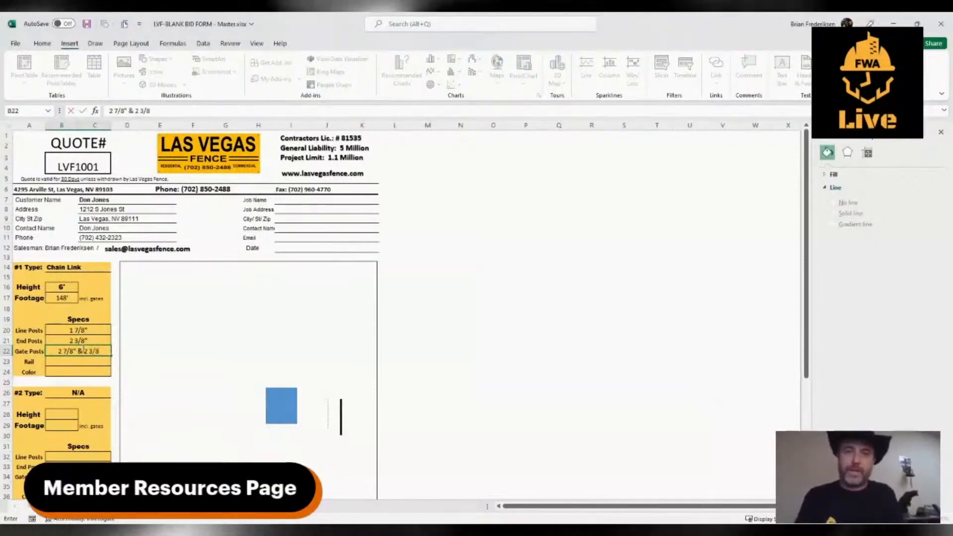
{"action": "left_click", "coordinate": [83, 347]}
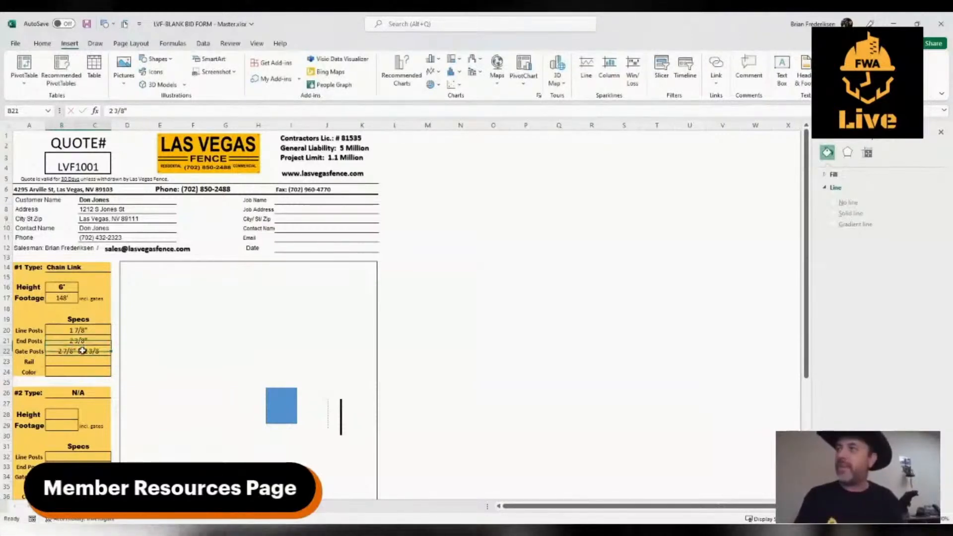
{"action": "left_click", "coordinate": [151, 110]}
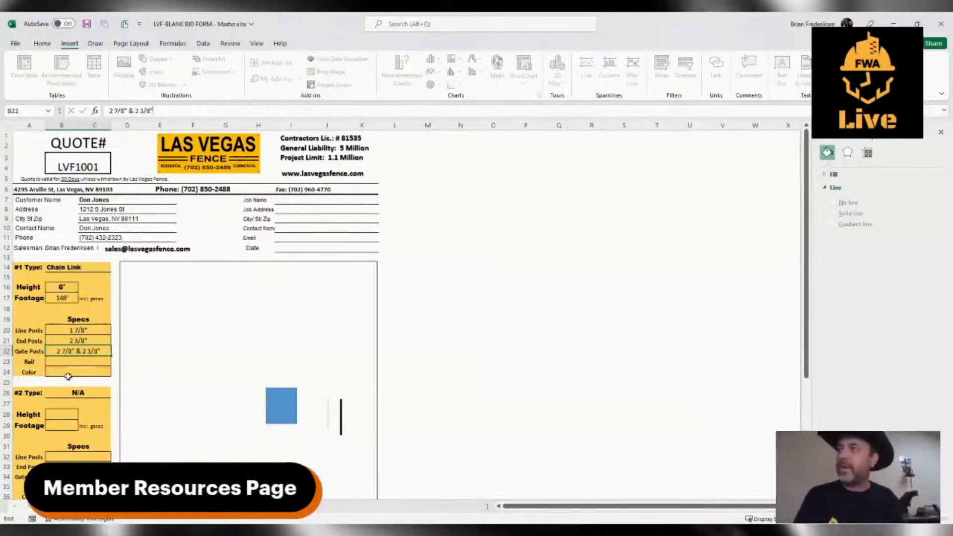
Set the rail in the #1 fence specs to 1 3/8".
{"action": "left_click", "coordinate": [68, 361]}
{"action": "type", "text": "1 3"}
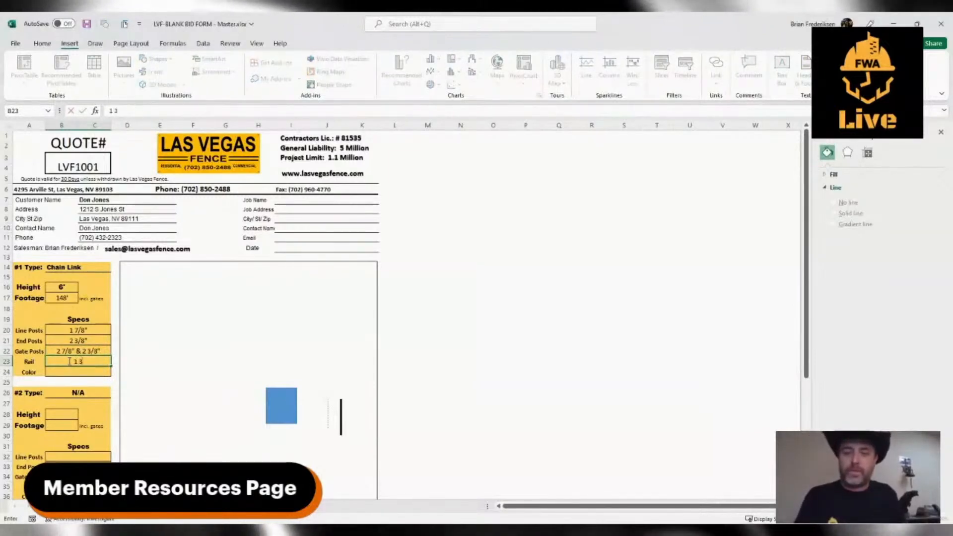
{"action": "type", "text": "/8\""}
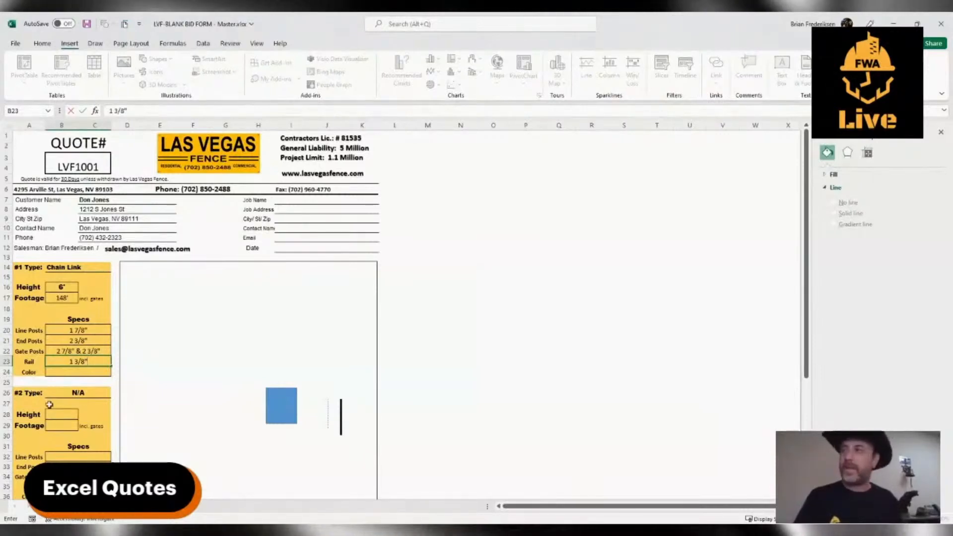
{"action": "scroll", "coordinate": [83, 364], "scroll_direction": "down", "scroll_amount": 2}
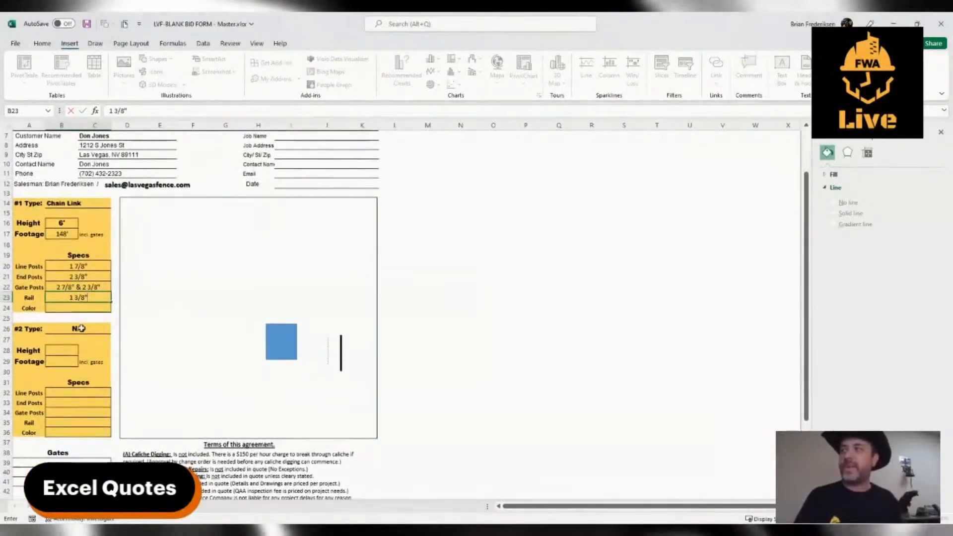
{"action": "scroll", "coordinate": [79, 330], "scroll_direction": "up", "scroll_amount": 1}
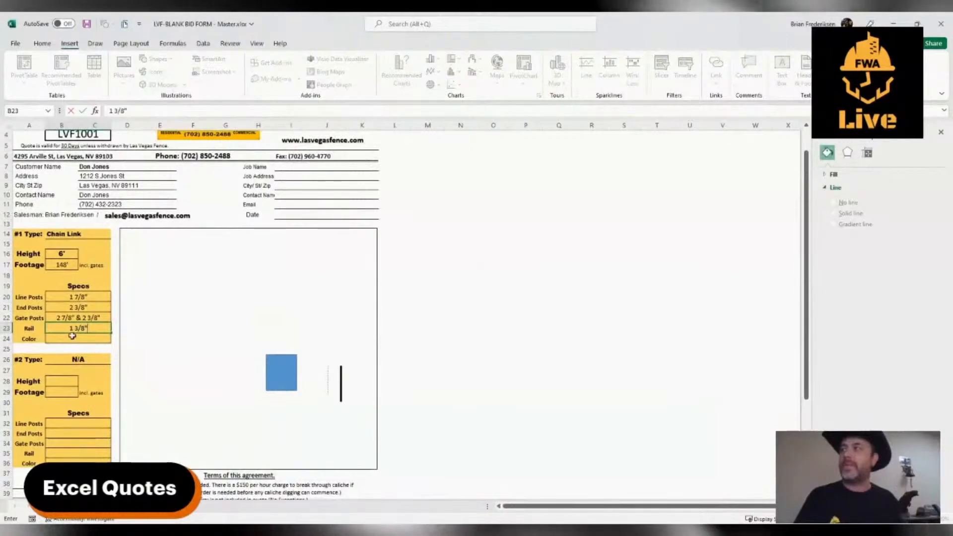
{"action": "key", "text": "Return"}
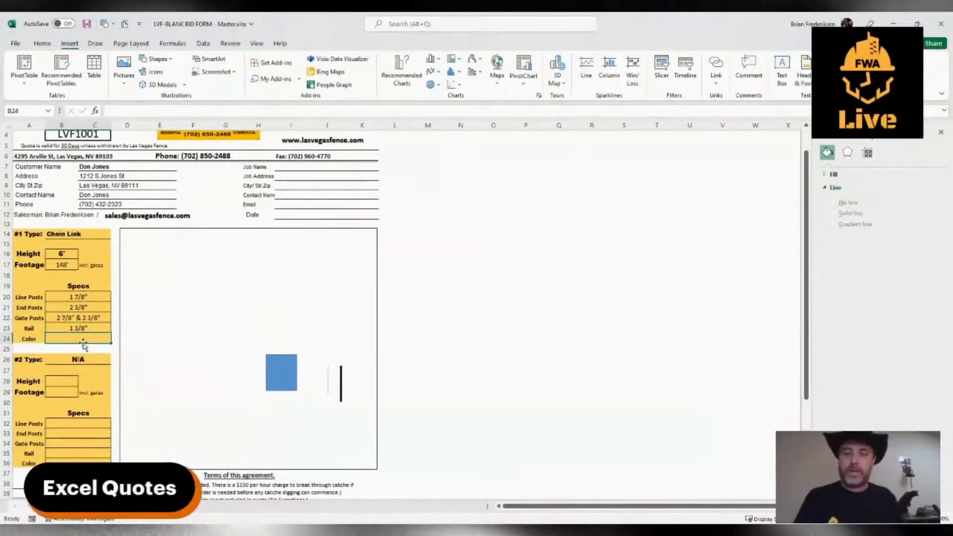
Enter Galvanized as the color in the #1 fence specs.
{"action": "type", "text": "Galvan"}
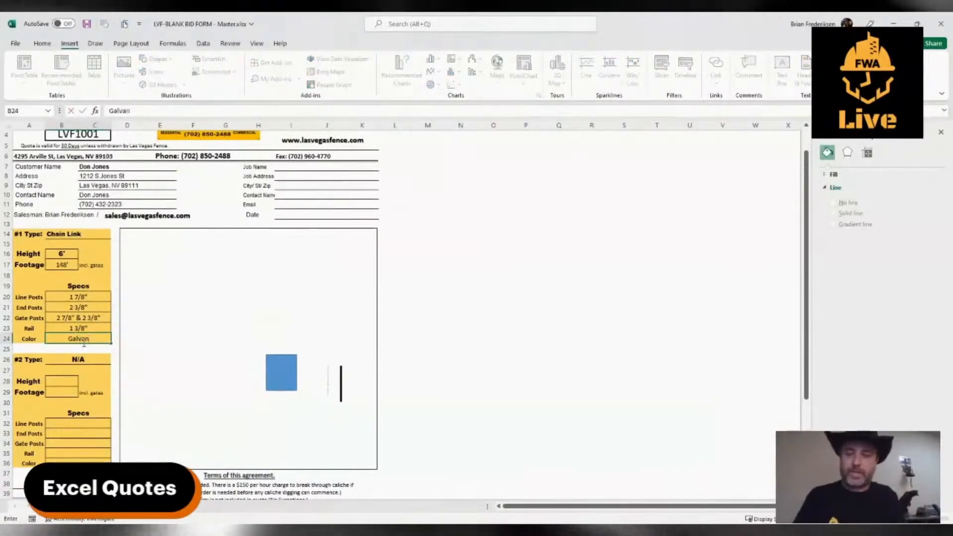
{"action": "type", "text": "ized"}
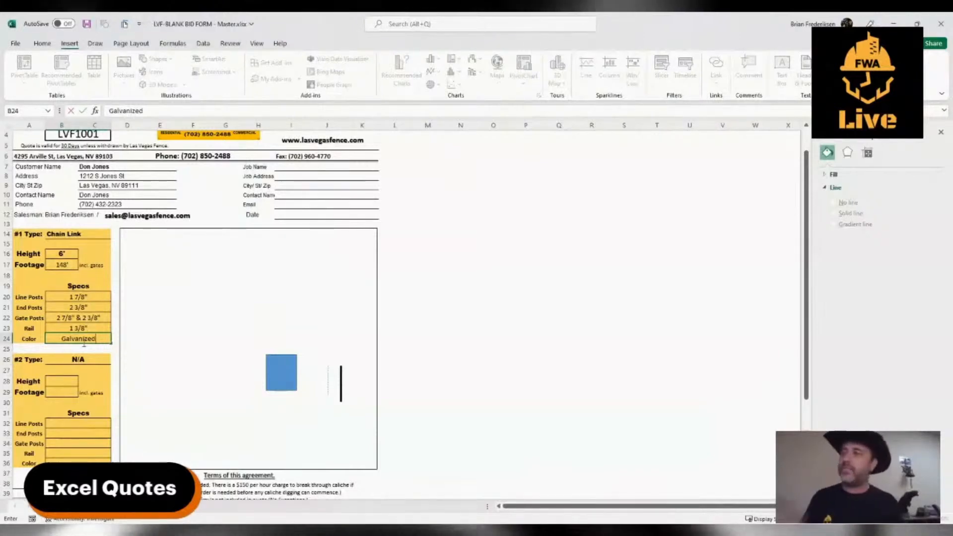
{"action": "left_click", "coordinate": [221, 348]}
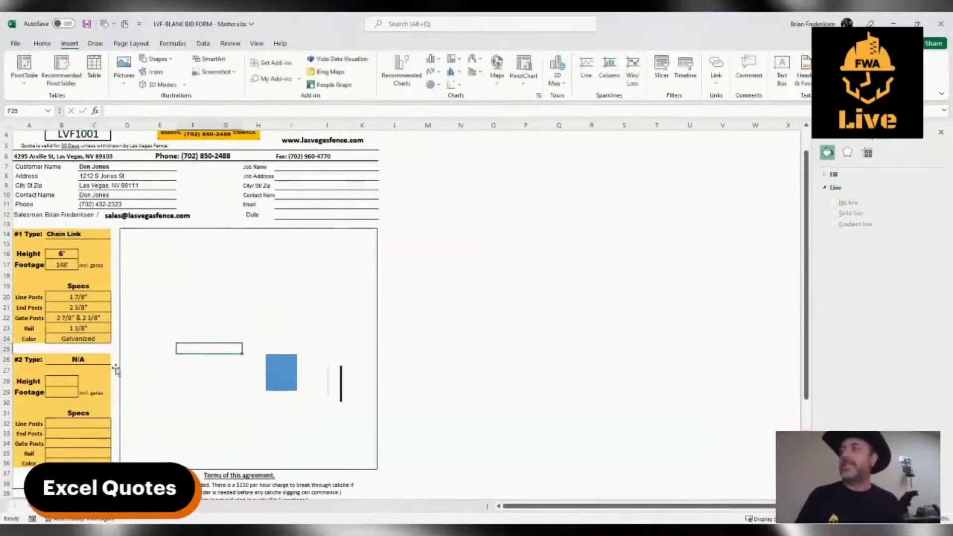
Enter "(1) 12' x 6' Double Gate" on the first line under Gates.
{"action": "scroll", "coordinate": [70, 426], "scroll_direction": "down", "scroll_amount": 1}
{"action": "left_click", "coordinate": [41, 463]}
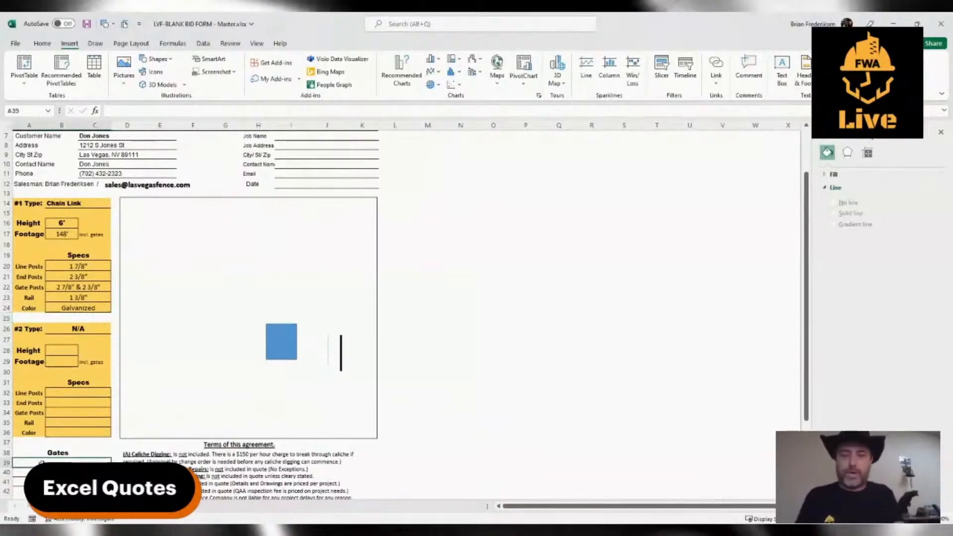
{"action": "type", "text": "(1)"}
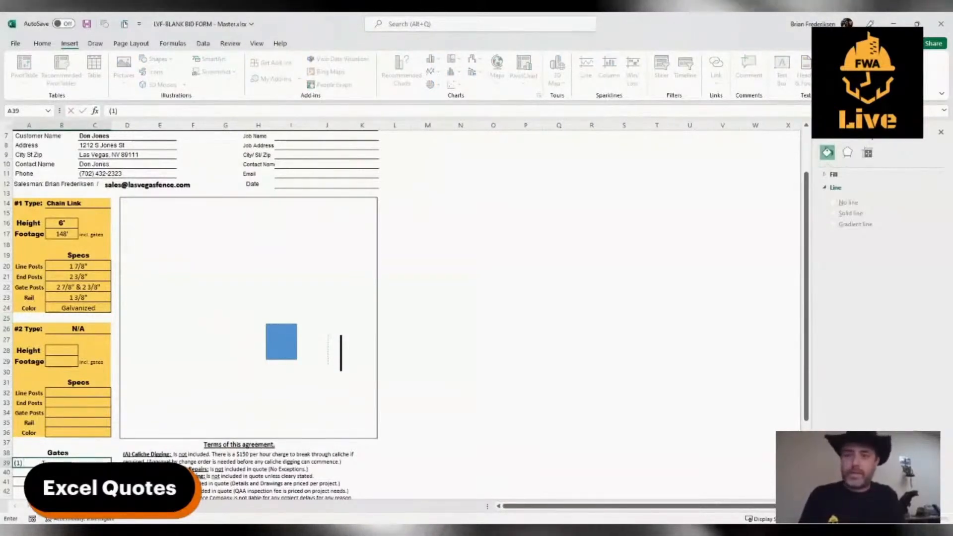
{"action": "type", "text": " 12' x 6'"}
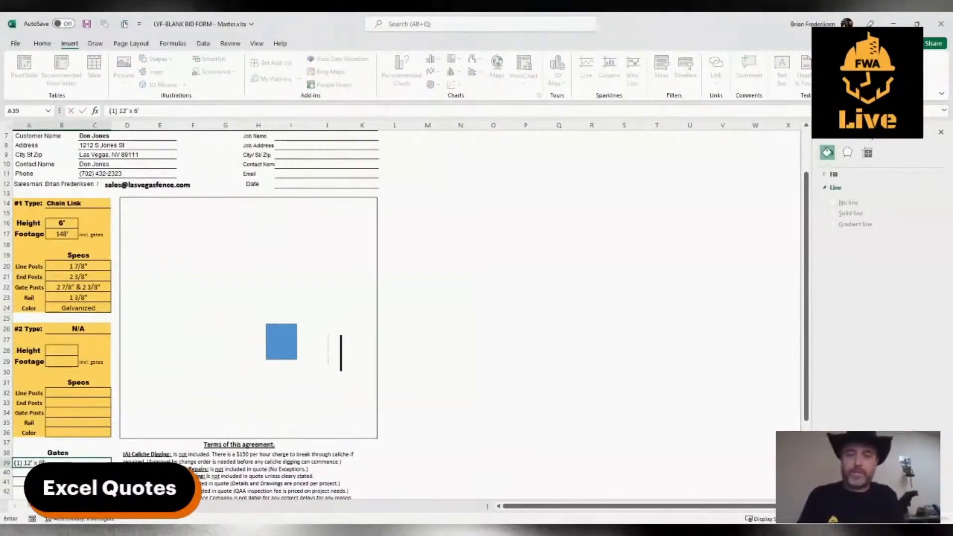
{"action": "type", "text": " double"}
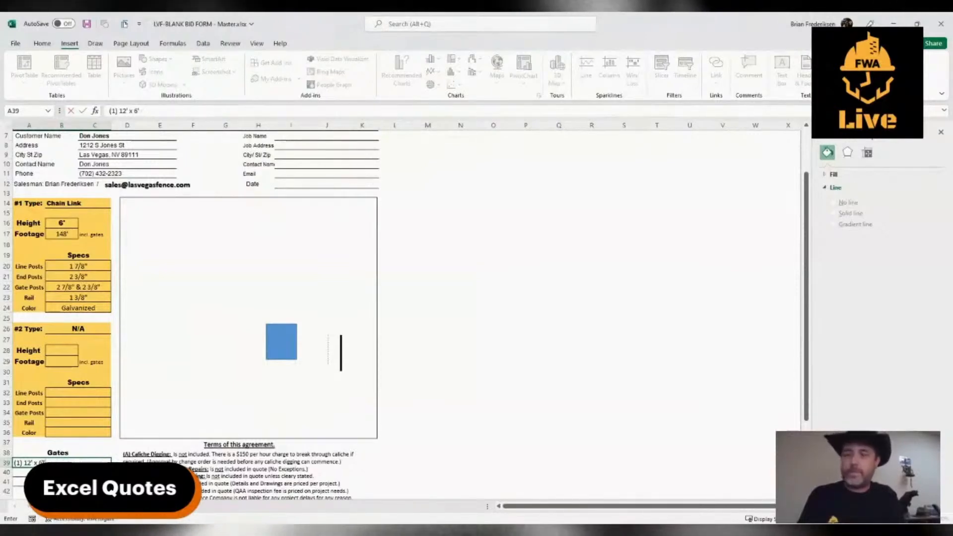
{"action": "type", "text": " double"}
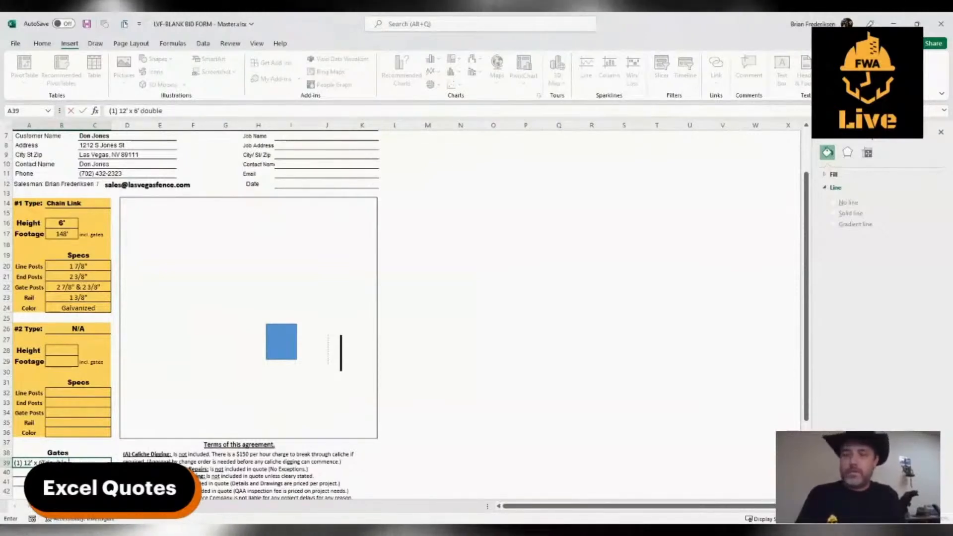
{"action": "key", "text": "BackSpace"}
{"action": "key", "text": "BackSpace"}
{"action": "key", "text": "BackSpace"}
{"action": "key", "text": "BackSpace"}
{"action": "key", "text": "BackSpace"}
{"action": "key", "text": "BackSpace"}
{"action": "key", "text": "BackSpace"}
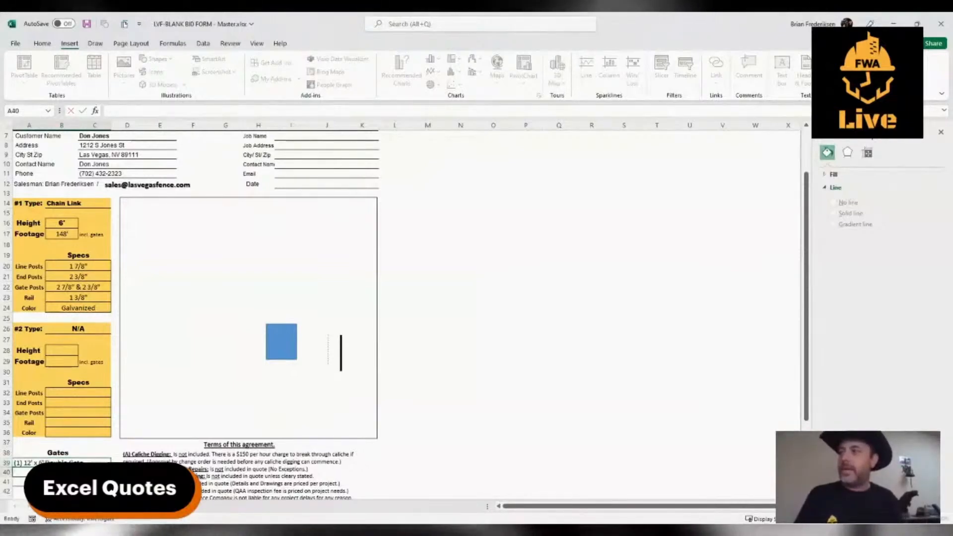
Enter "(1) 3' x 6' Walk Gate" on the second line under Gates.
{"action": "type", "text": "(1)"}
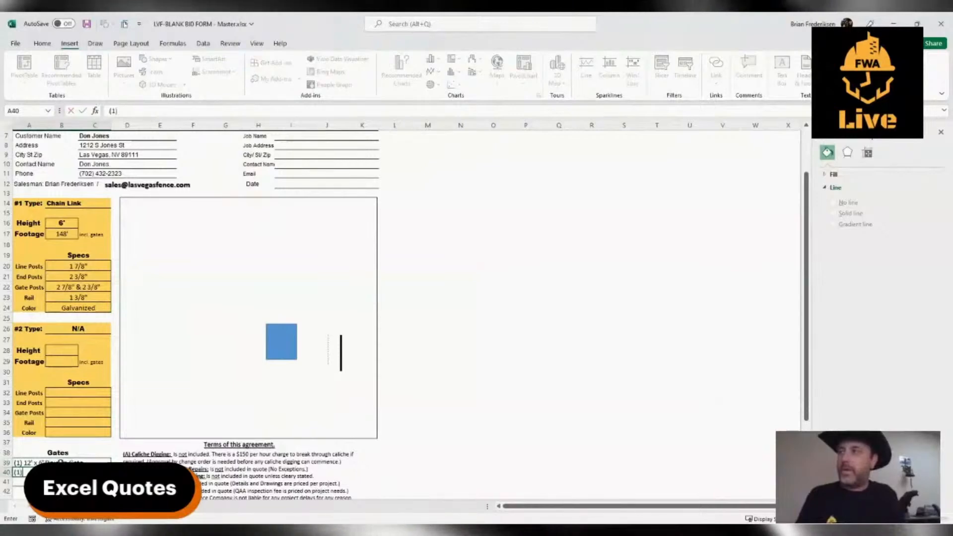
{"action": "type", "text": " 3'"}
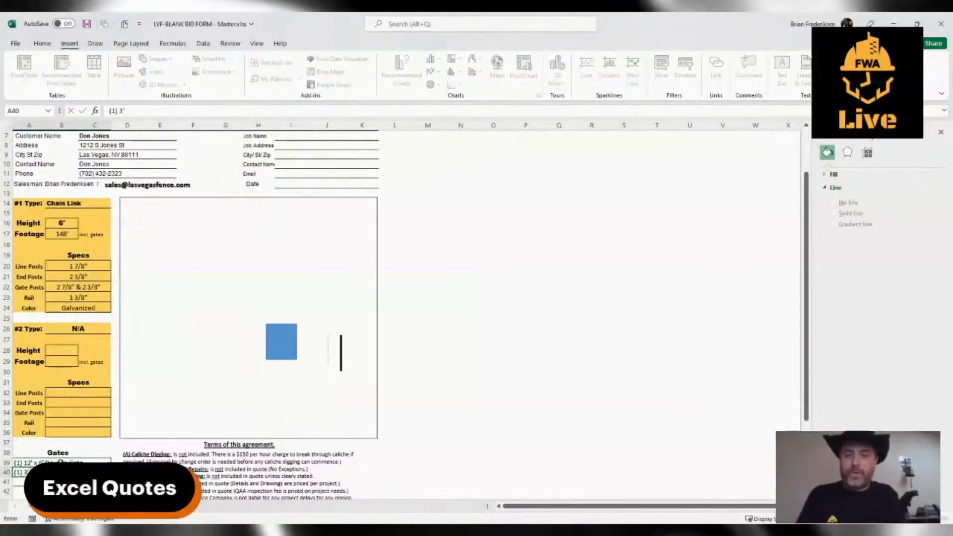
{"action": "type", "text": " x 6'"}
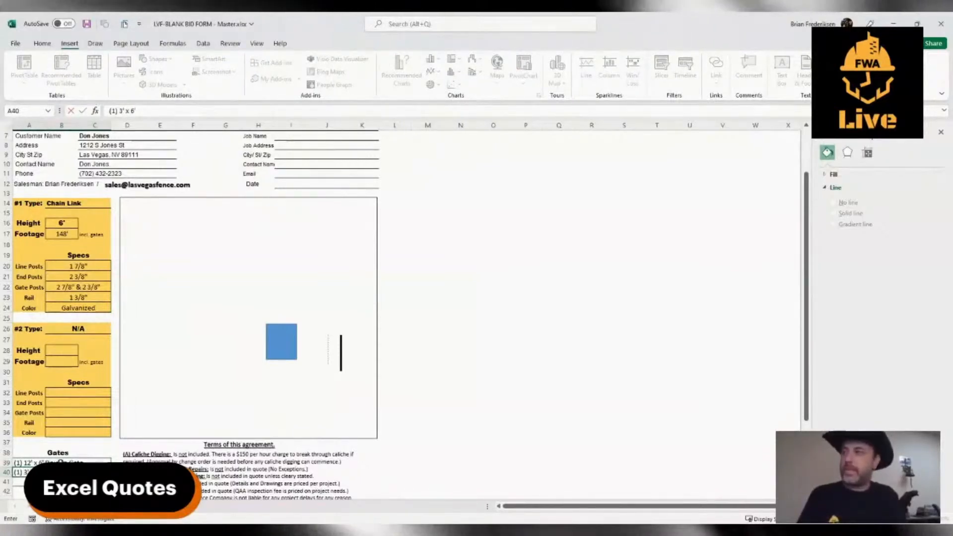
{"action": "type", "text": " Walk Gates"}
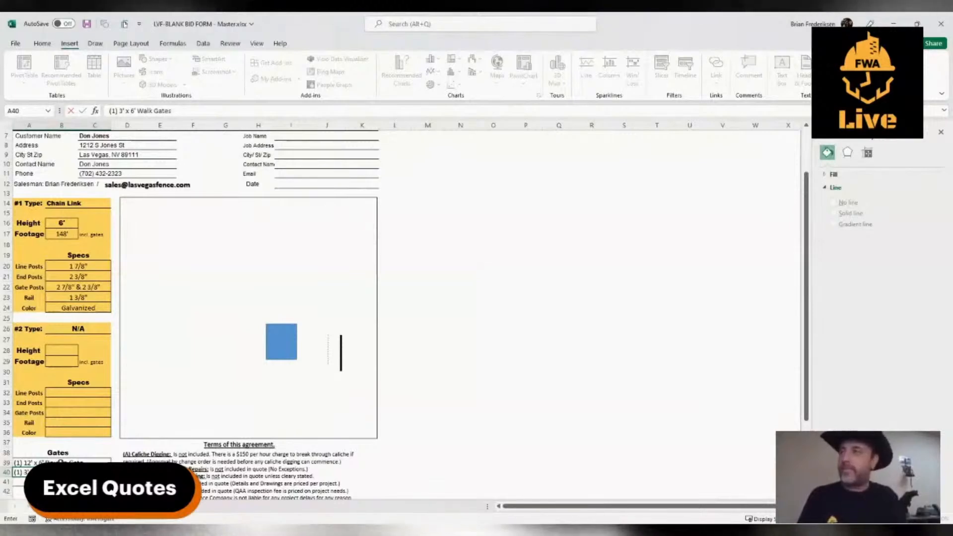
{"action": "key", "text": "BackSpace"}
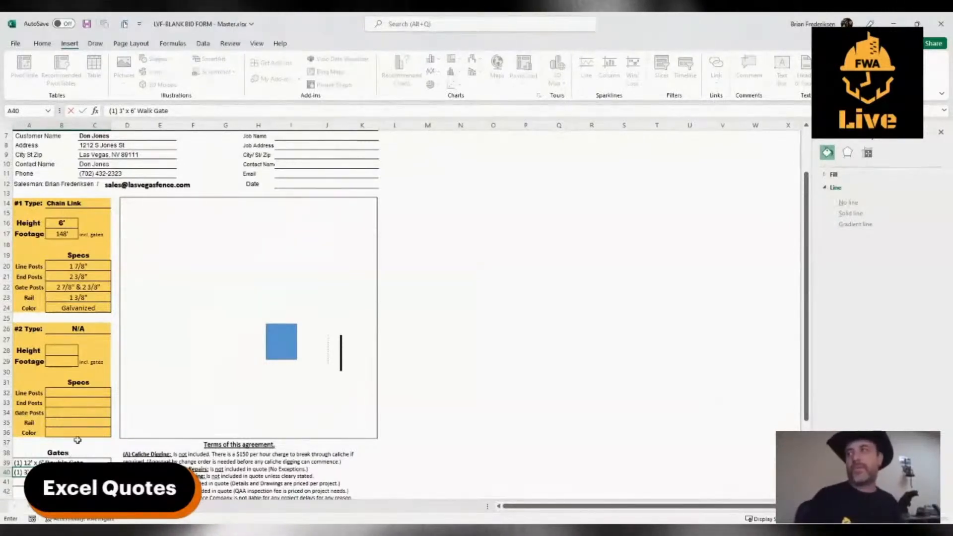
{"action": "left_click", "coordinate": [169, 380]}
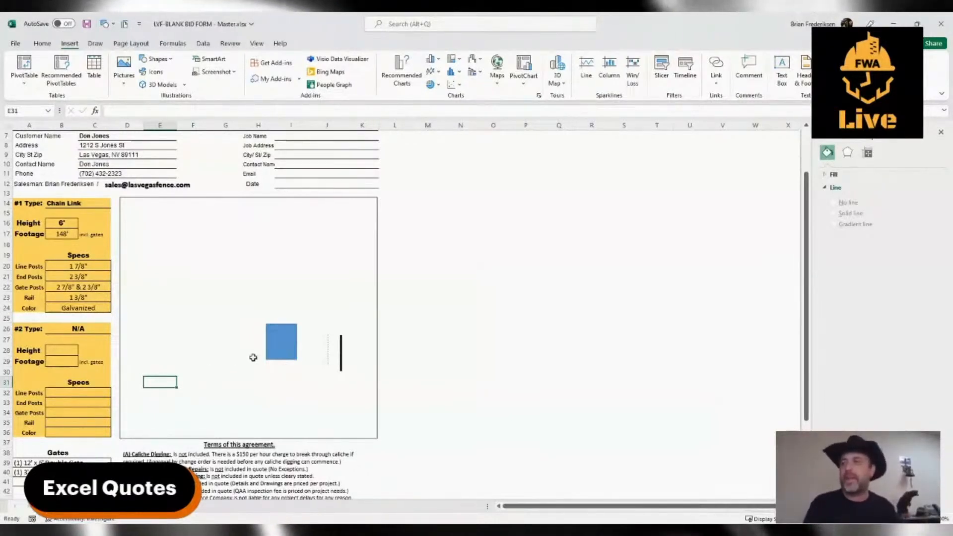
Add a horizontal line about 3.9" long near the drawing box's lower edge and move the blue square near the box's center.
{"action": "left_click_drag", "start_coordinate": [281, 342], "coordinate": [206, 296]}
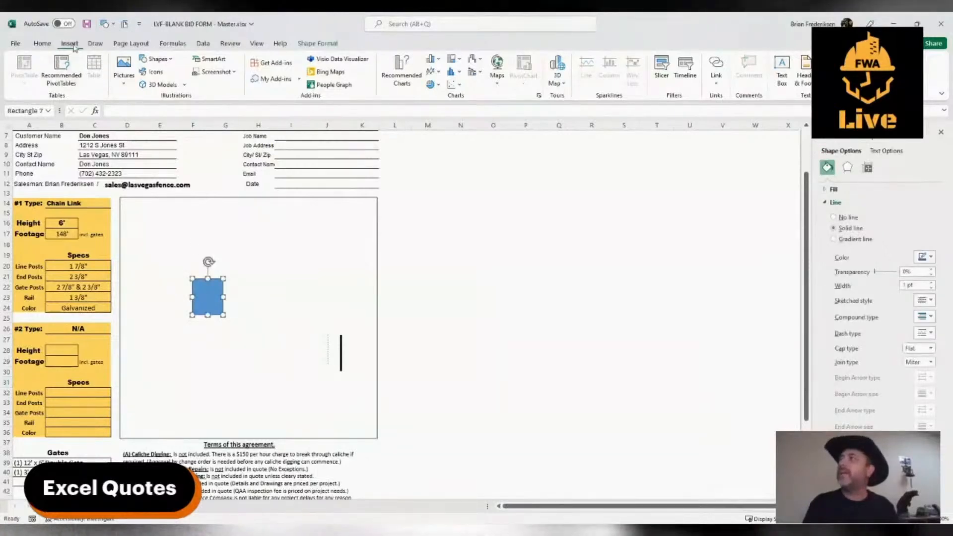
{"action": "left_click", "coordinate": [152, 87]}
{"action": "mouse_move", "coordinate": [352, 393]}
{"action": "left_mouse_down"}
{"action": "mouse_move", "coordinate": [362, 401]}
{"action": "mouse_move", "coordinate": [347, 413]}
{"action": "mouse_move", "coordinate": [313, 407]}
{"action": "left_mouse_up"}
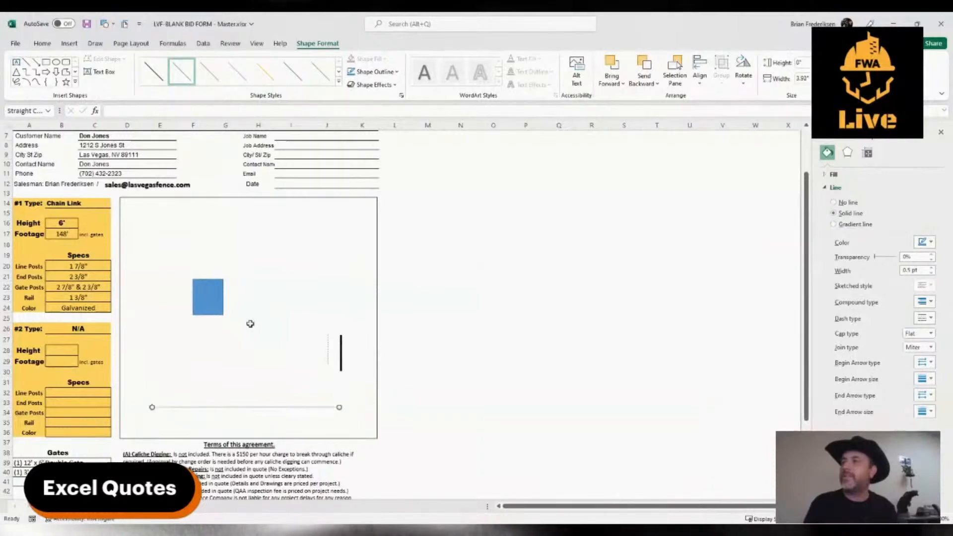
{"action": "left_click_drag", "start_coordinate": [222, 302], "coordinate": [273, 317]}
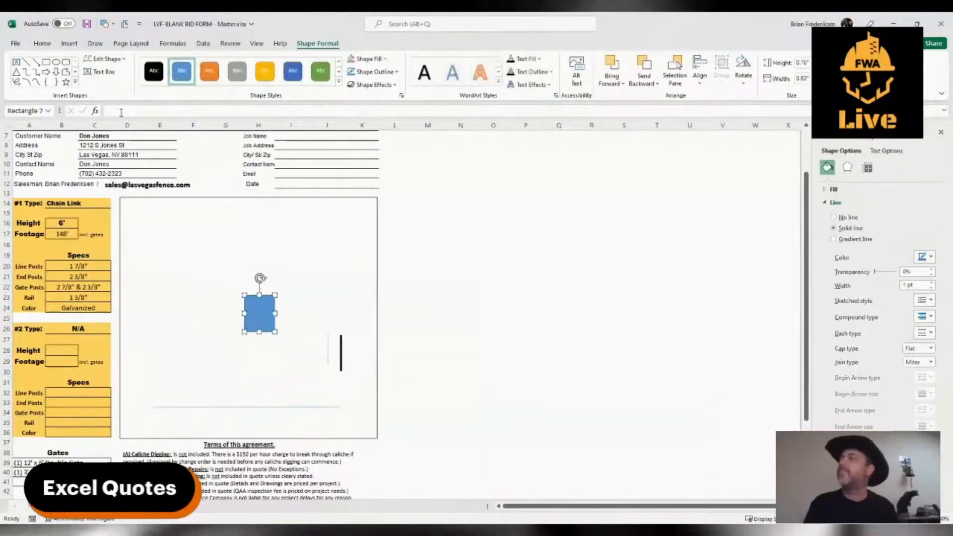
Insert a WordArt text box, place it in the upper part of the drawing box and select its placeholder text.
{"action": "left_click", "coordinate": [70, 44]}
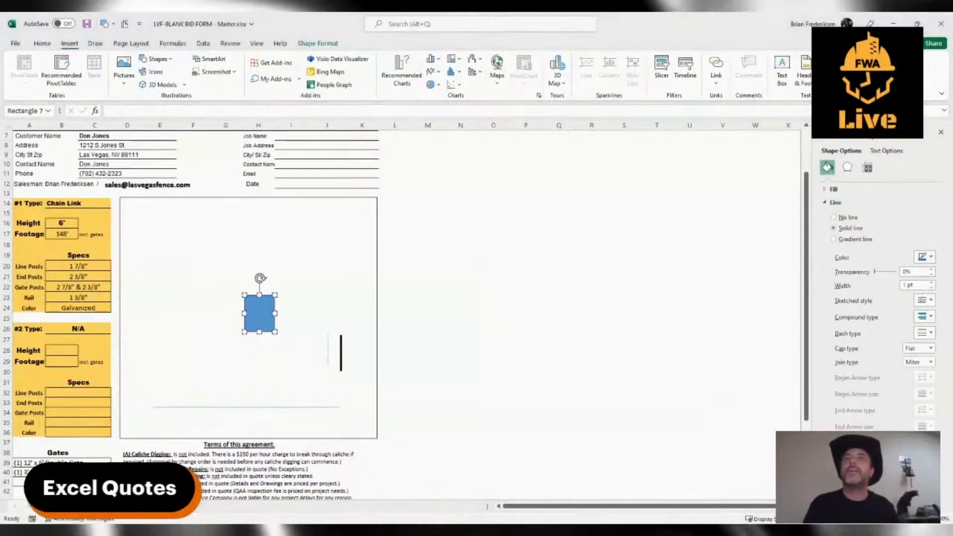
{"action": "left_click", "coordinate": [829, 59]}
{"action": "left_click", "coordinate": [836, 79]}
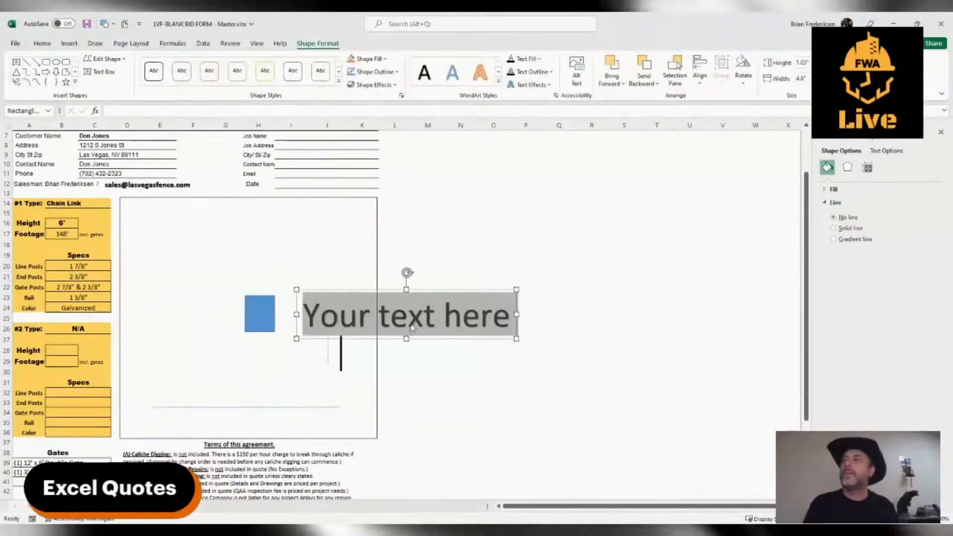
{"action": "mouse_move", "coordinate": [435, 293]}
{"action": "left_mouse_down"}
{"action": "mouse_move", "coordinate": [303, 247]}
{"action": "mouse_move", "coordinate": [279, 215]}
{"action": "left_mouse_up"}
{"action": "triple_click", "coordinate": [247, 242]}
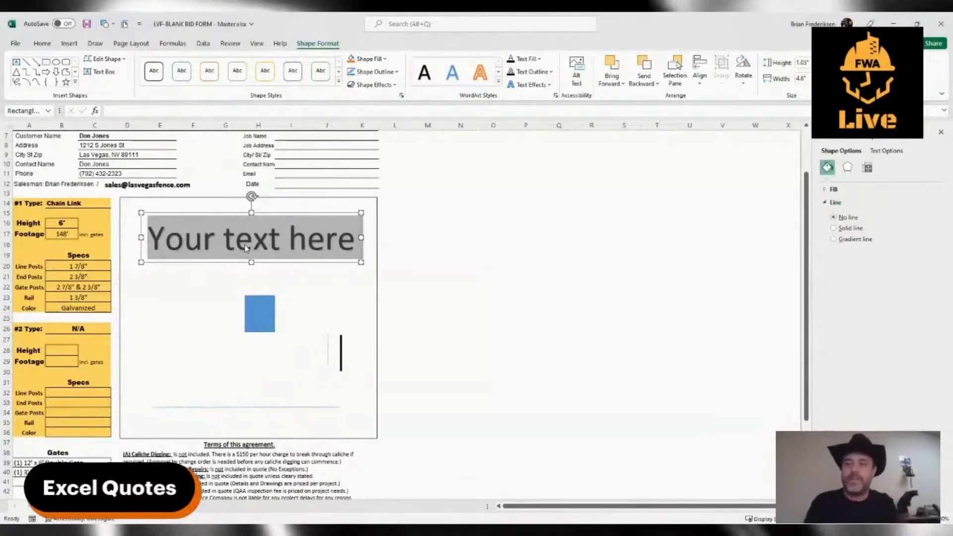
Replace the WordArt placeholder text in the drawing box with the customer's street name, ending with "St.".
{"action": "type", "text": "J"}
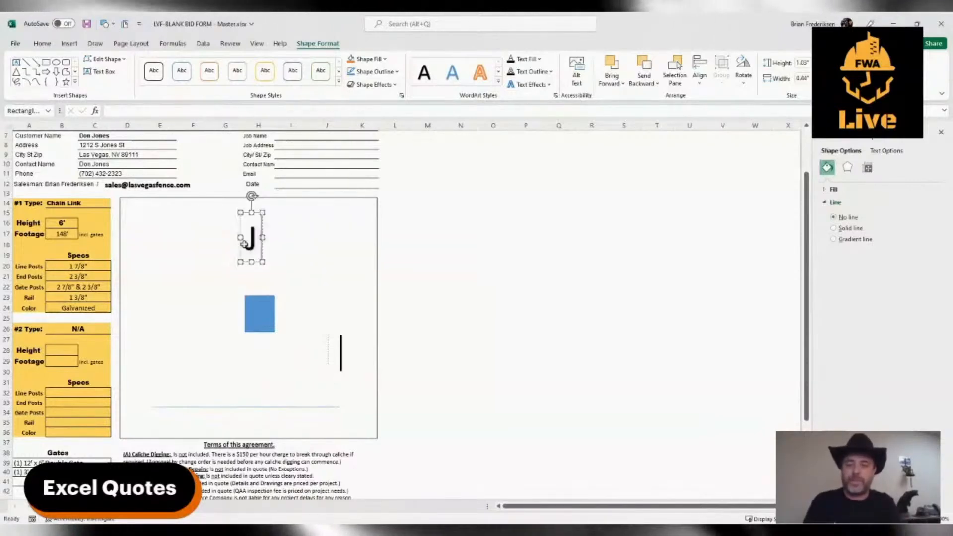
{"action": "type", "text": "ones St"}
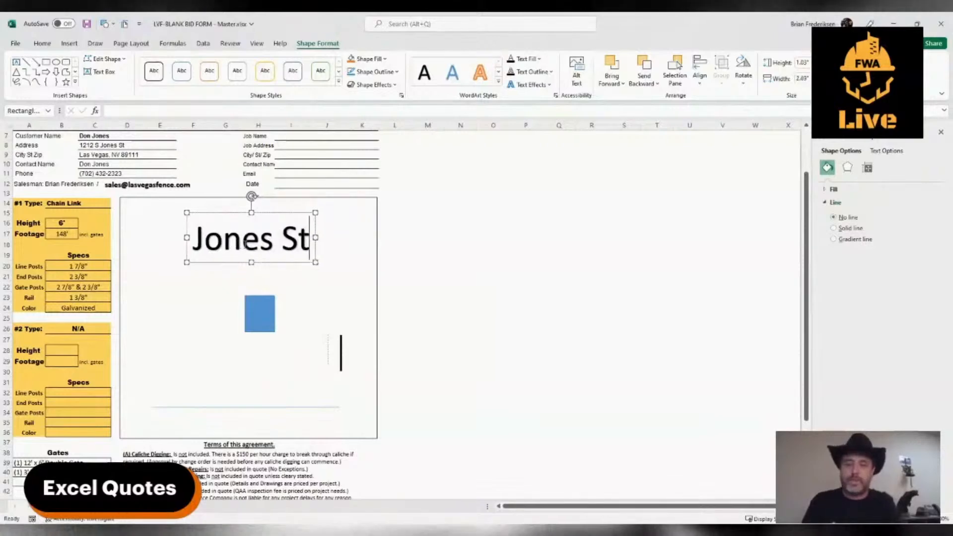
{"action": "type", "text": "."}
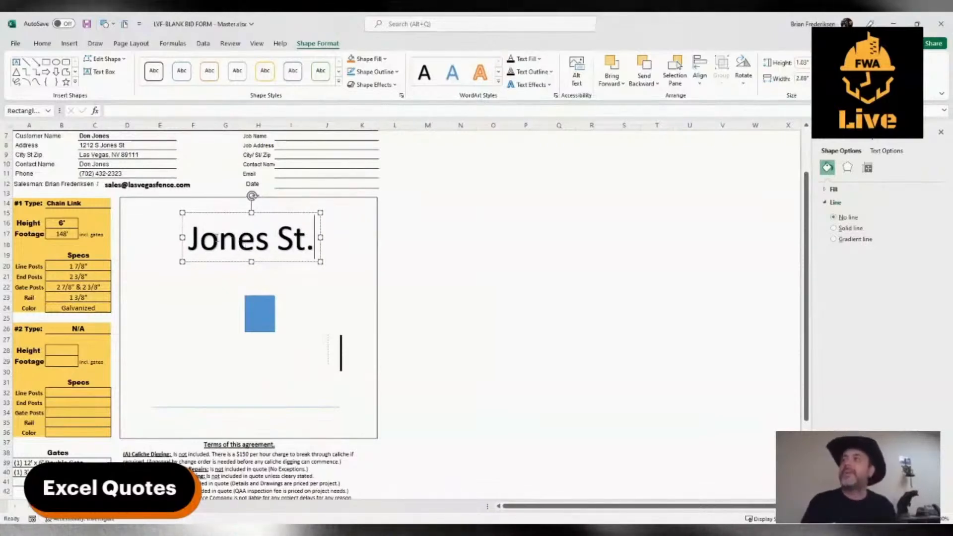
Shrink the street name label to about 0.34" by 0.9" and place it just below the drawing's lower horizontal line.
{"action": "left_click_drag", "start_coordinate": [188, 239], "coordinate": [330, 216]}
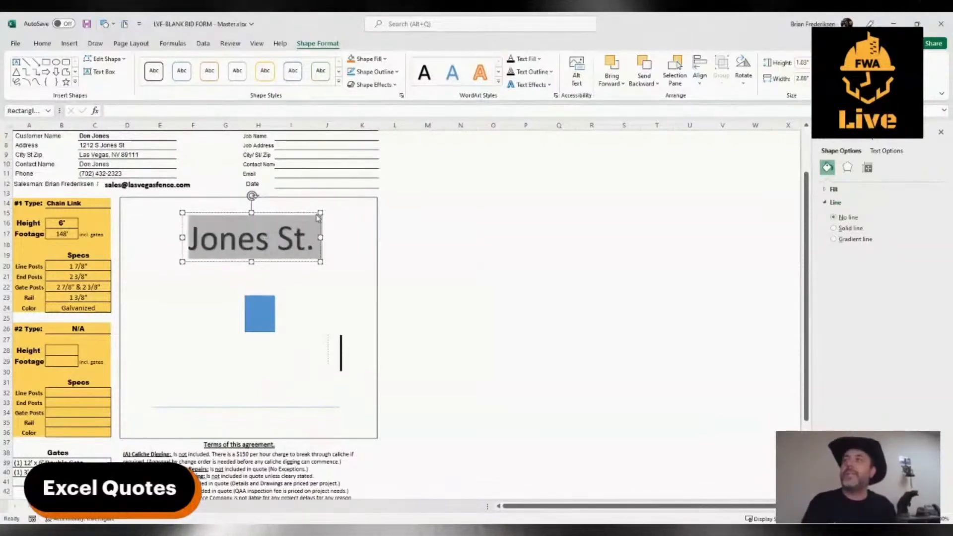
{"action": "key", "text": "ctrl+shift+comma"}
{"action": "key", "text": "ctrl+shift+comma"}
{"action": "key", "text": "ctrl+shift+comma"}
{"action": "key", "text": "ctrl+shift+comma"}
{"action": "key", "text": "ctrl+shift+comma"}
{"action": "key", "text": "ctrl+shift+comma"}
{"action": "key", "text": "ctrl+shift+comma"}
{"action": "key", "text": "ctrl+shift+comma"}
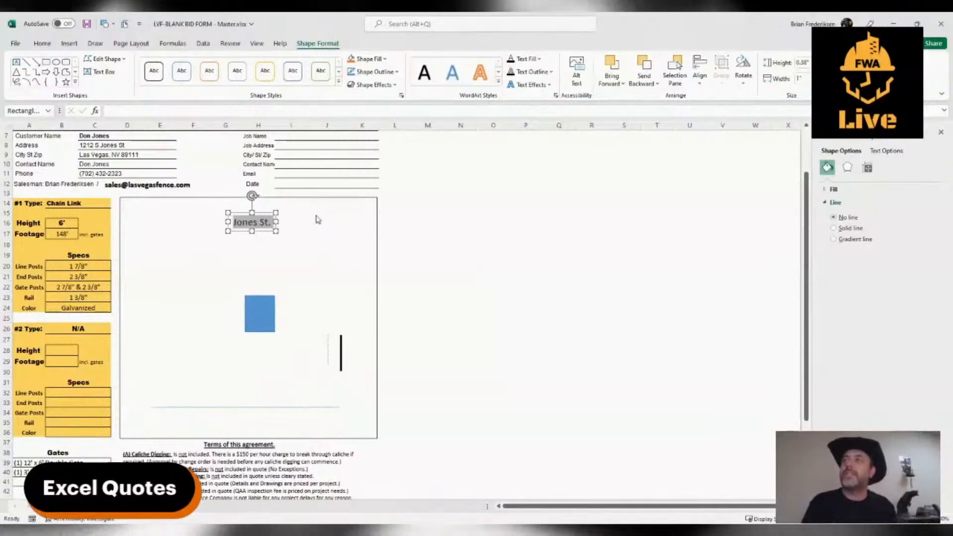
{"action": "mouse_move", "coordinate": [238, 228]}
{"action": "left_mouse_down"}
{"action": "mouse_move", "coordinate": [218, 346]}
{"action": "mouse_move", "coordinate": [227, 419]}
{"action": "left_mouse_up"}
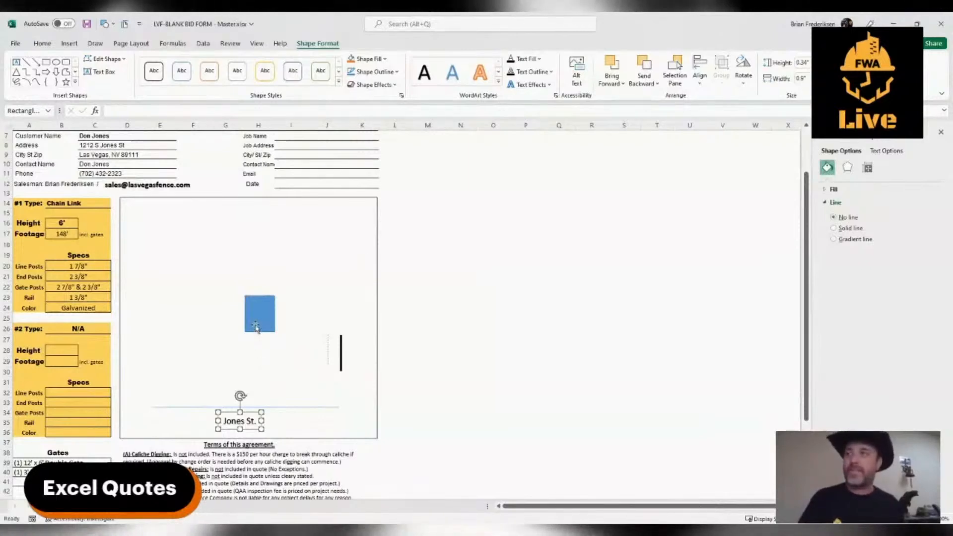
Enlarge the blue square to about 1.48" high by 1.21" wide and keep it near the drawing box's center.
{"action": "mouse_move", "coordinate": [254, 324]}
{"action": "left_mouse_down"}
{"action": "mouse_move", "coordinate": [198, 323]}
{"action": "mouse_move", "coordinate": [226, 344]}
{"action": "mouse_move", "coordinate": [246, 341]}
{"action": "left_mouse_up"}
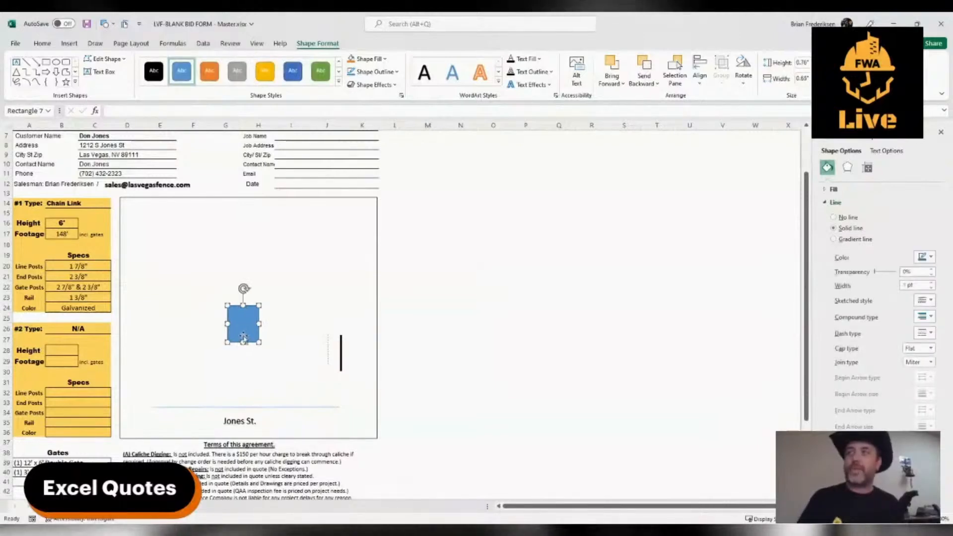
{"action": "mouse_move", "coordinate": [259, 343]}
{"action": "left_mouse_down"}
{"action": "mouse_move", "coordinate": [285, 377]}
{"action": "mouse_move", "coordinate": [244, 337]}
{"action": "left_mouse_up"}
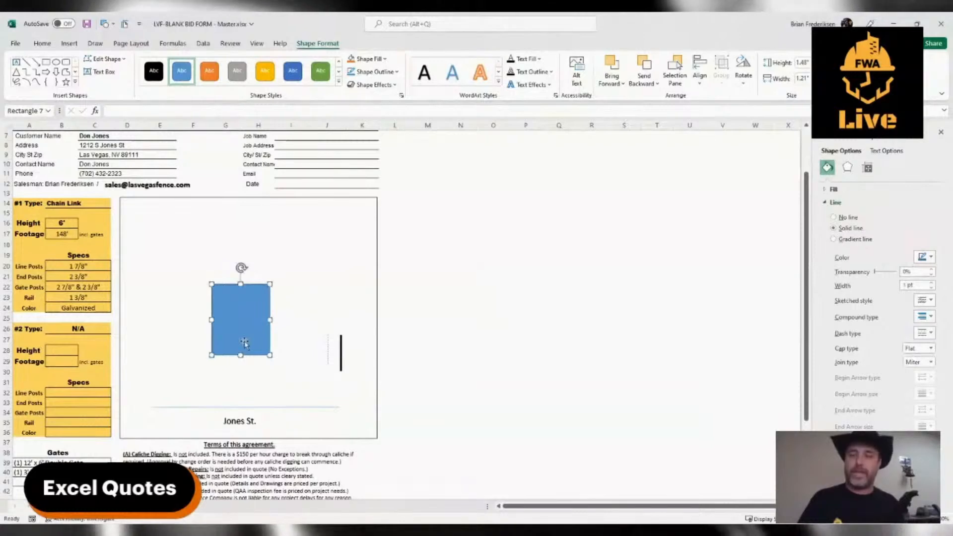
{"action": "left_click", "coordinate": [194, 342]}
Copy the blue rectangle and reshape the copy into a long thin horizontal bar near the drawing box's upper edge.
{"action": "left_click", "coordinate": [235, 336]}
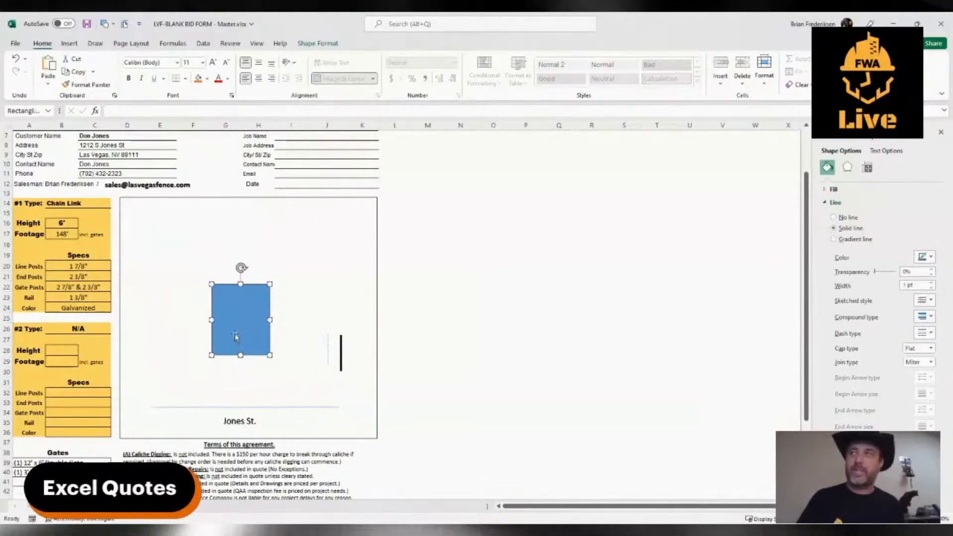
{"action": "left_click_drag", "start_coordinate": [235, 336], "coordinate": [283, 227]}
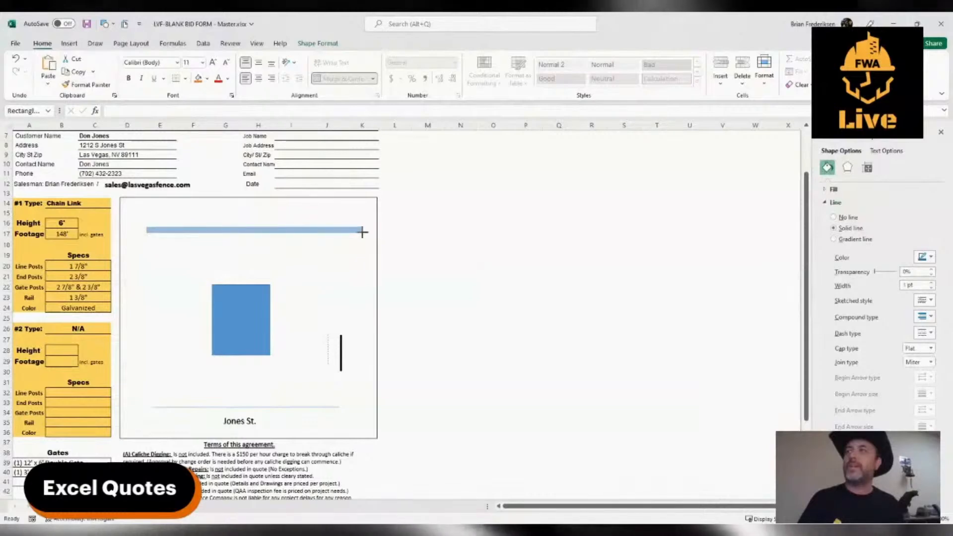
{"action": "left_click_drag", "start_coordinate": [363, 233], "coordinate": [339, 229]}
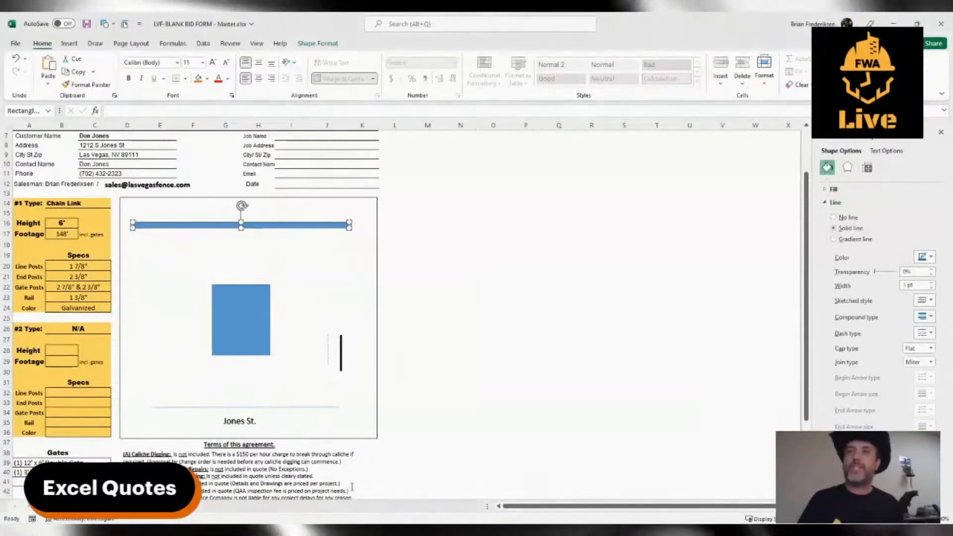
Give the thin bar a pattern fill with the fourth pattern of the sixth row, and reduce the bar's height slightly.
{"action": "left_click", "coordinate": [941, 132]}
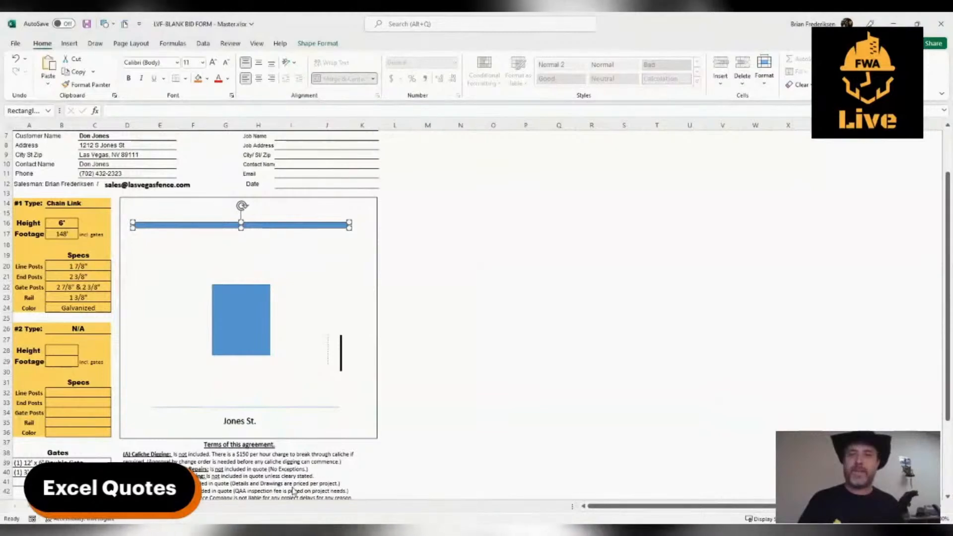
{"action": "key", "text": "ctrl+1"}
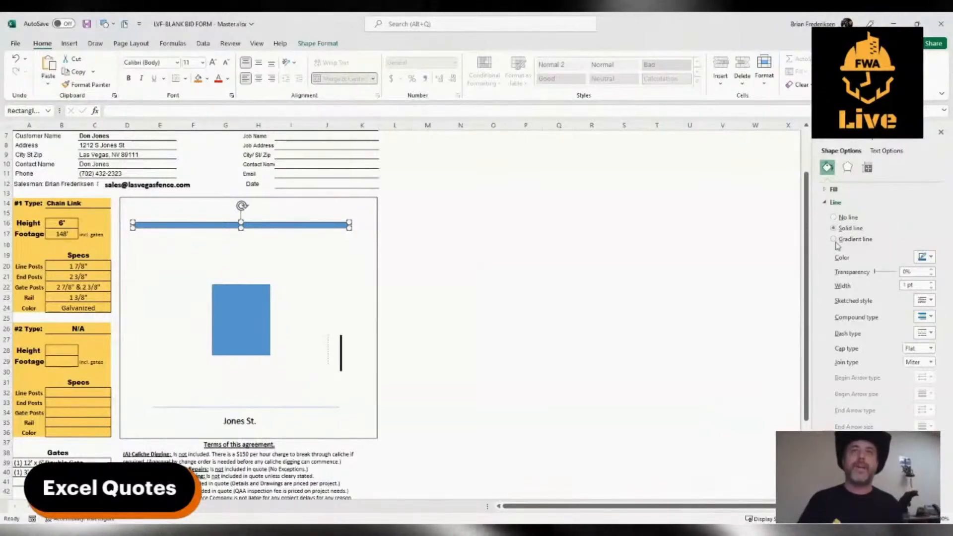
{"action": "left_click", "coordinate": [825, 190]}
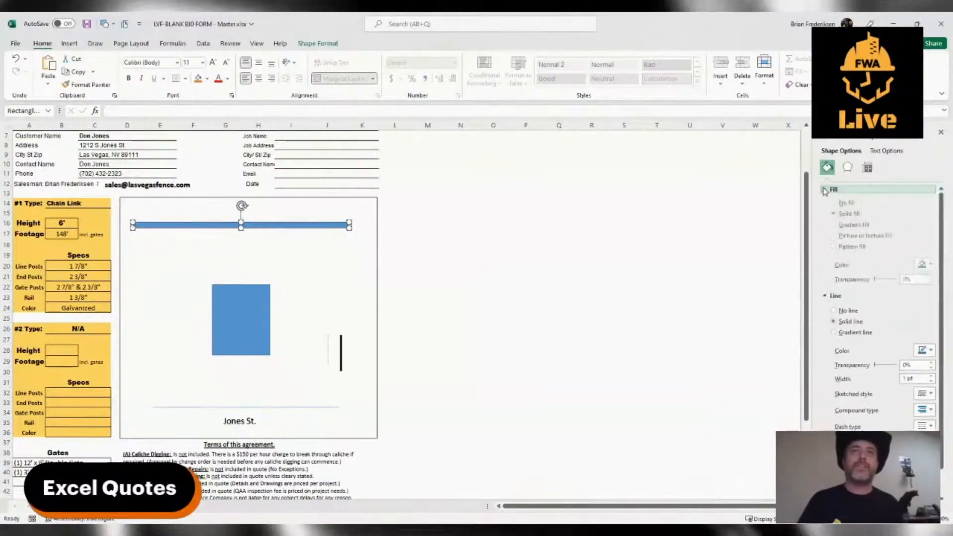
{"action": "left_click", "coordinate": [836, 248]}
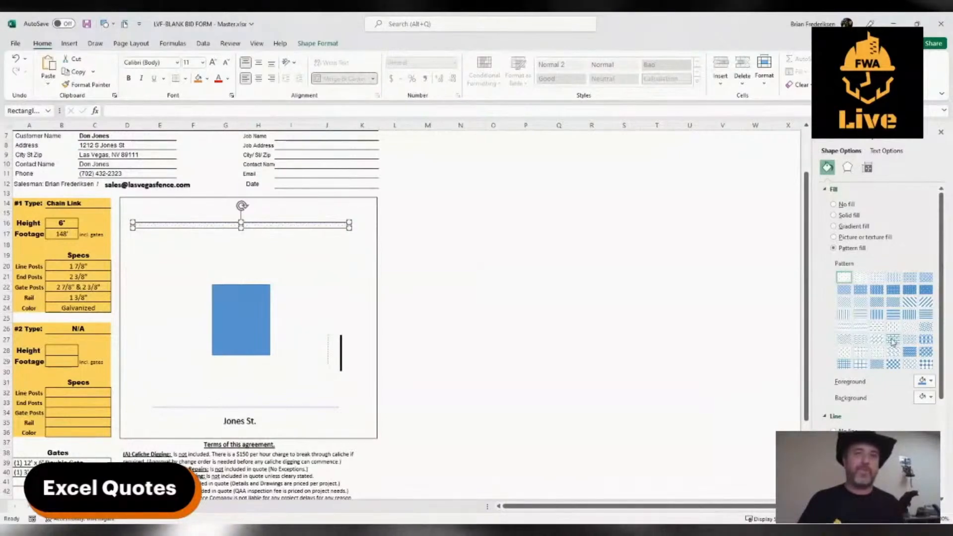
{"action": "left_click", "coordinate": [893, 341]}
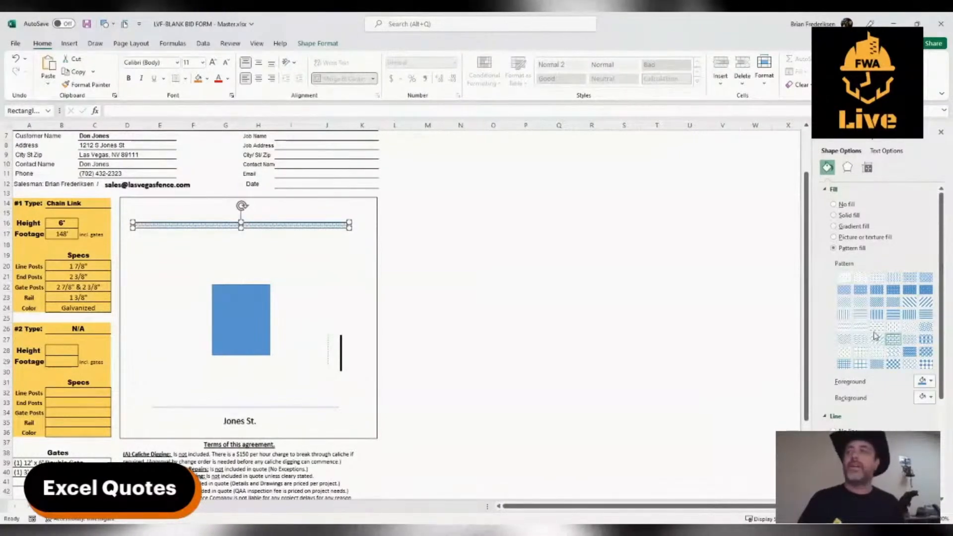
{"action": "left_click_drag", "start_coordinate": [242, 228], "coordinate": [242, 224]}
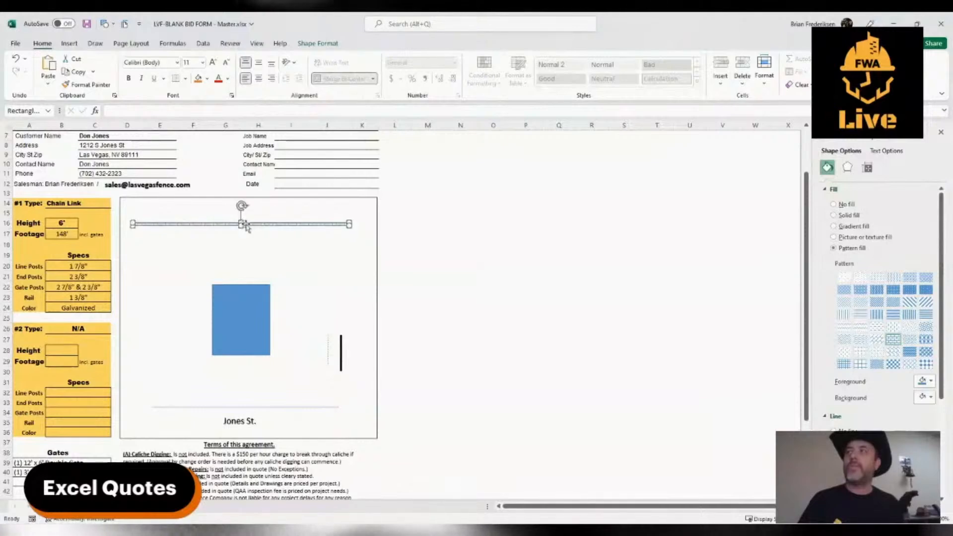
{"action": "left_click", "coordinate": [293, 264]}
Set the thin patterned bar's outline width to 3 pt.
{"action": "left_click", "coordinate": [260, 226]}
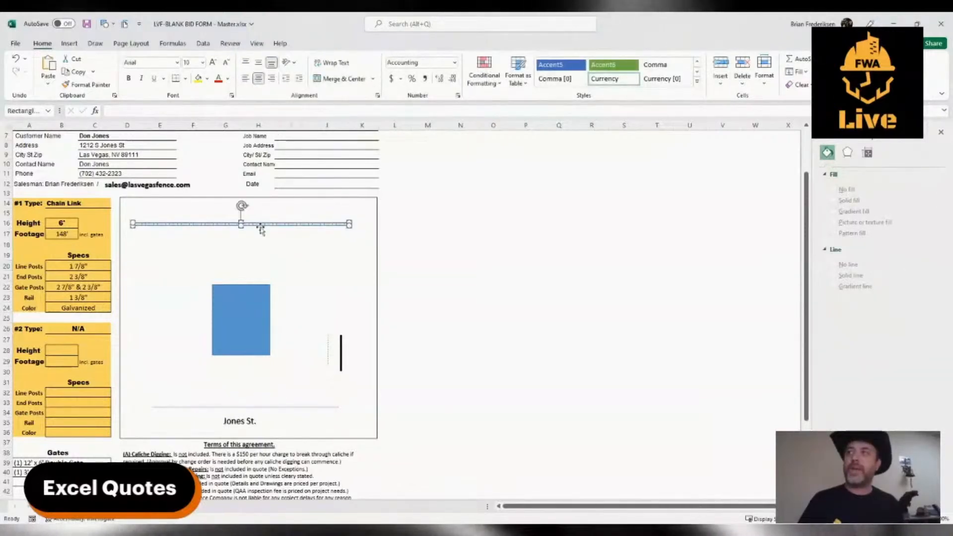
{"action": "scroll", "coordinate": [858, 358], "scroll_direction": "down", "scroll_amount": 1}
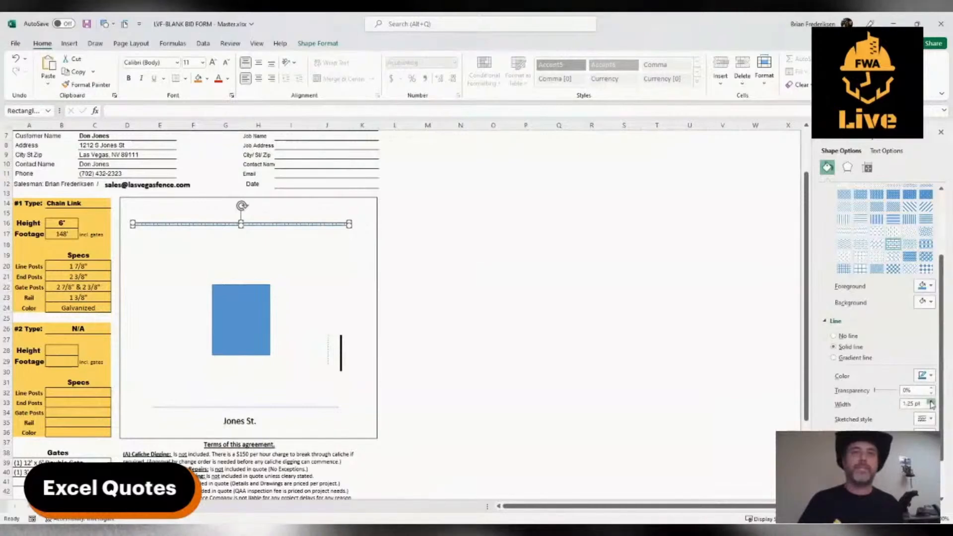
{"action": "left_click", "coordinate": [932, 402]}
{"action": "left_click", "coordinate": [932, 402]}
{"action": "left_click", "coordinate": [932, 402]}
{"action": "left_click", "coordinate": [932, 402]}
{"action": "left_click", "coordinate": [932, 402]}
{"action": "left_click", "coordinate": [932, 402]}
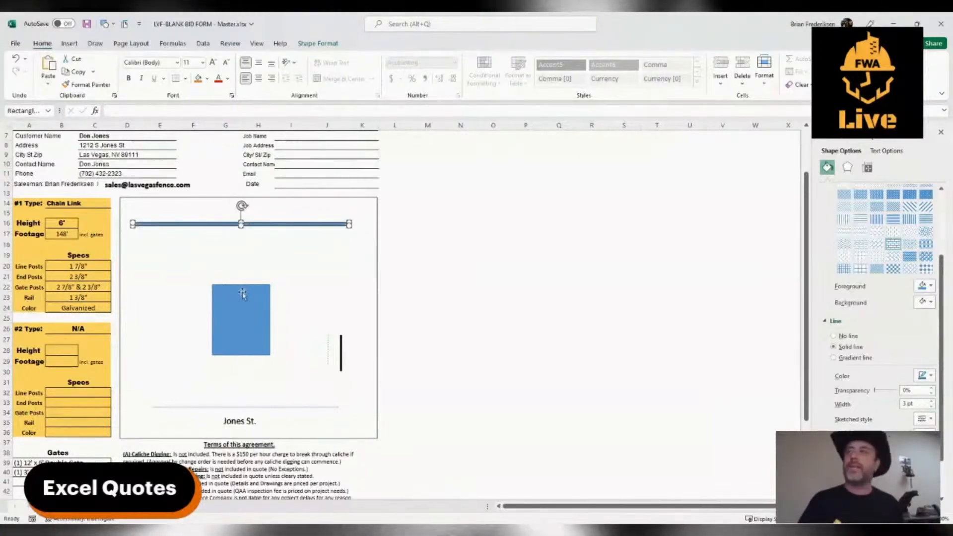
{"action": "left_click", "coordinate": [300, 269]}
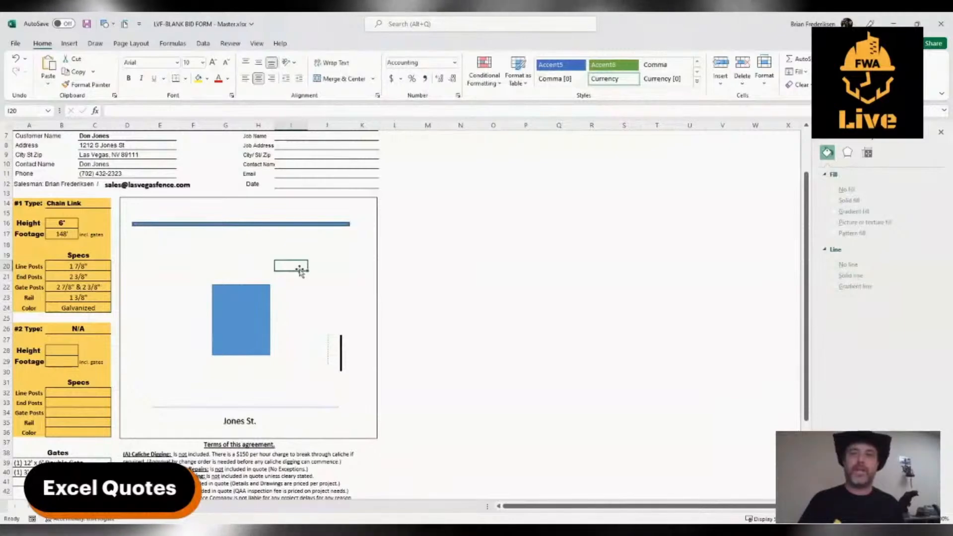
Set the thin patterned bar's outline width to 1.5 pt and shift the bar slightly to the right.
{"action": "left_click", "coordinate": [259, 224]}
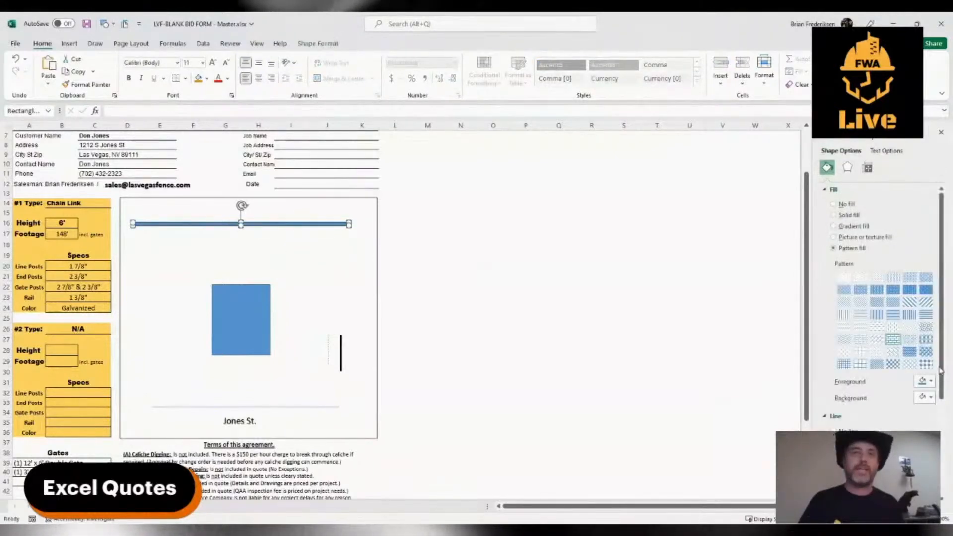
{"action": "scroll", "coordinate": [883, 388], "scroll_direction": "down", "scroll_amount": 3}
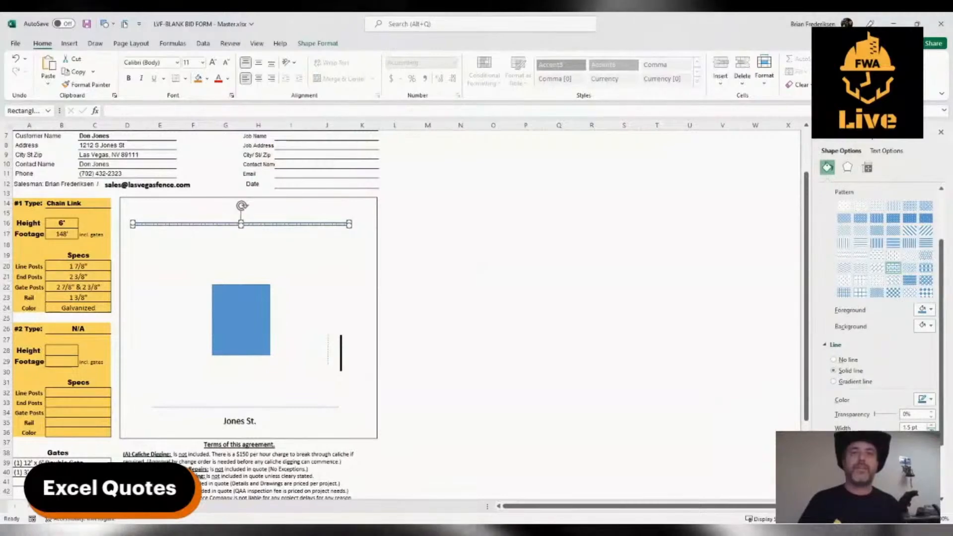
{"action": "left_click", "coordinate": [301, 286]}
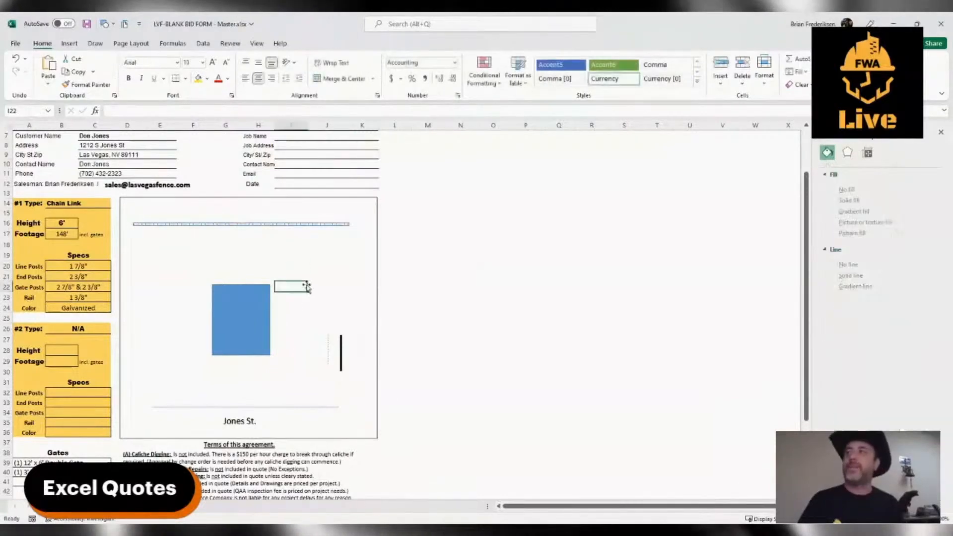
{"action": "left_click", "coordinate": [271, 223]}
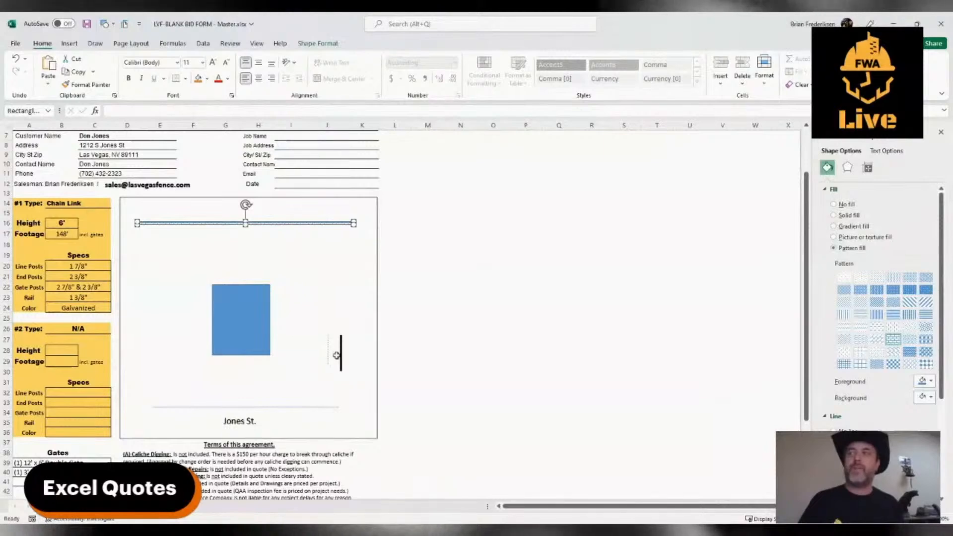
Turn the thick black line into a short horizontal segment touching the blue rectangle's left side, and place a copy farther left, leaving a gap.
{"action": "left_click_drag", "start_coordinate": [341, 355], "coordinate": [157, 283]}
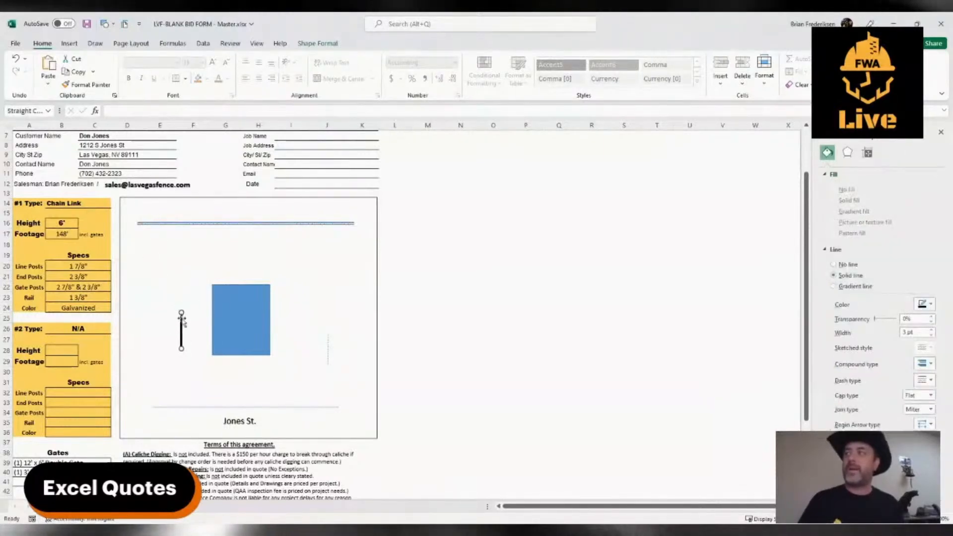
{"action": "left_click_drag", "start_coordinate": [148, 351], "coordinate": [162, 350]}
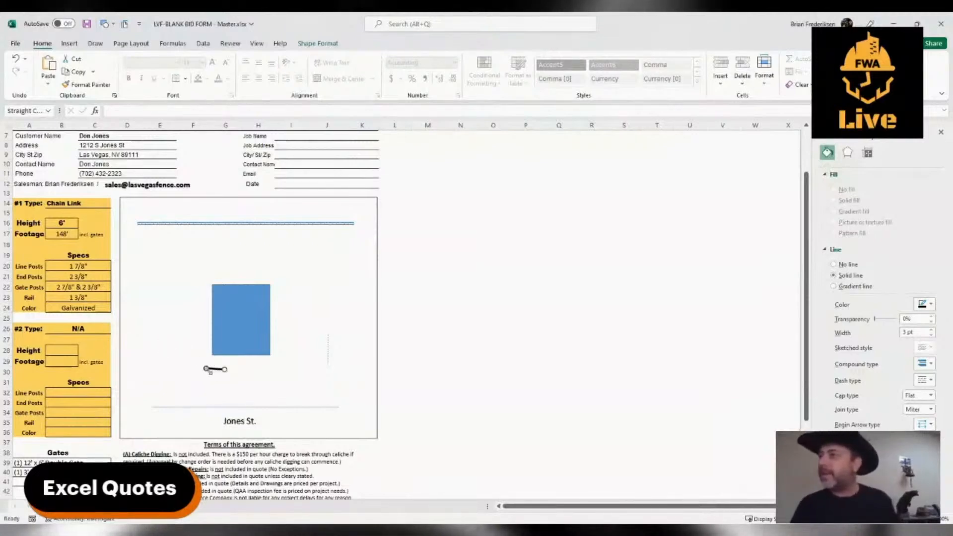
{"action": "mouse_move", "coordinate": [208, 368]}
{"action": "left_mouse_down"}
{"action": "mouse_move", "coordinate": [207, 324]}
{"action": "mouse_move", "coordinate": [173, 326]}
{"action": "left_mouse_up"}
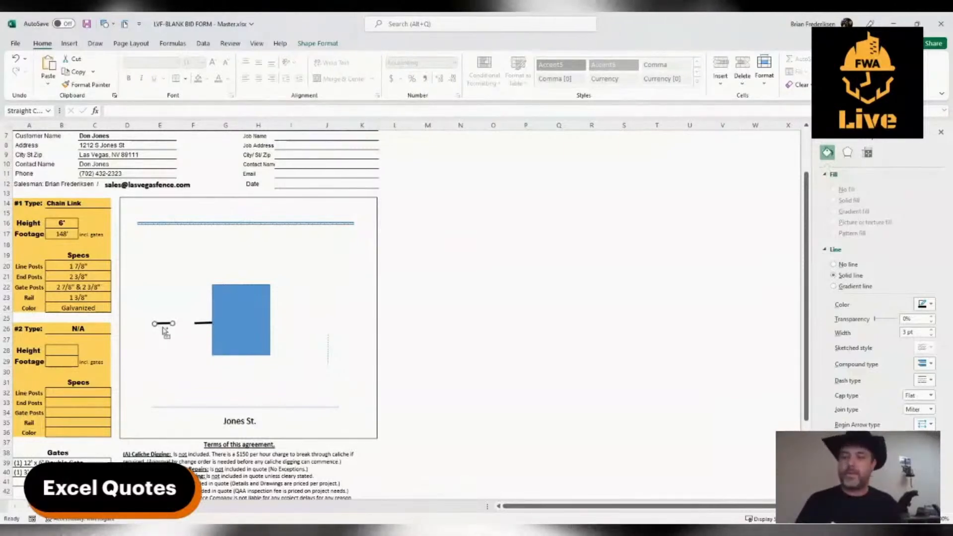
{"action": "left_click", "coordinate": [175, 327]}
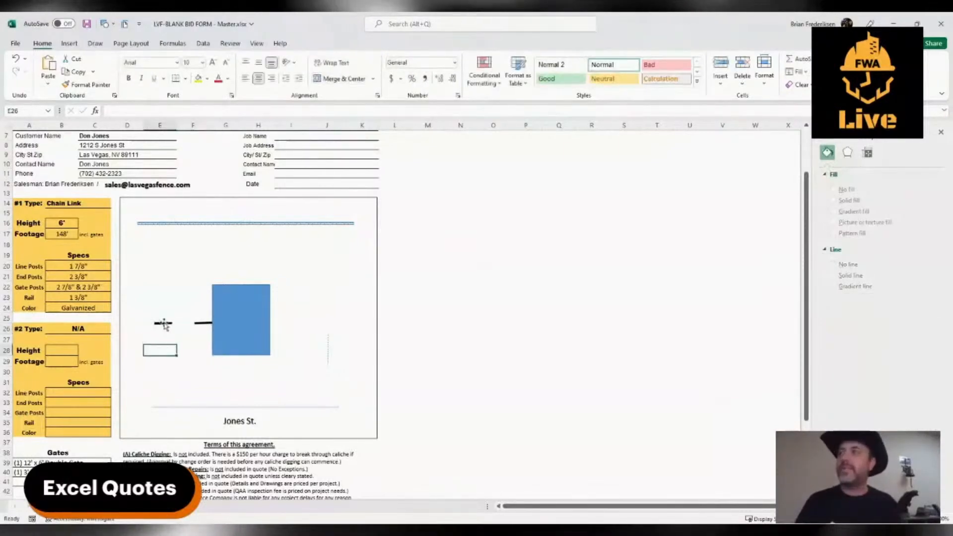
Copy the outer short black segment and stretch the copy into a vertical fence line from its left end up to the patterned bar.
{"action": "left_click", "coordinate": [159, 324]}
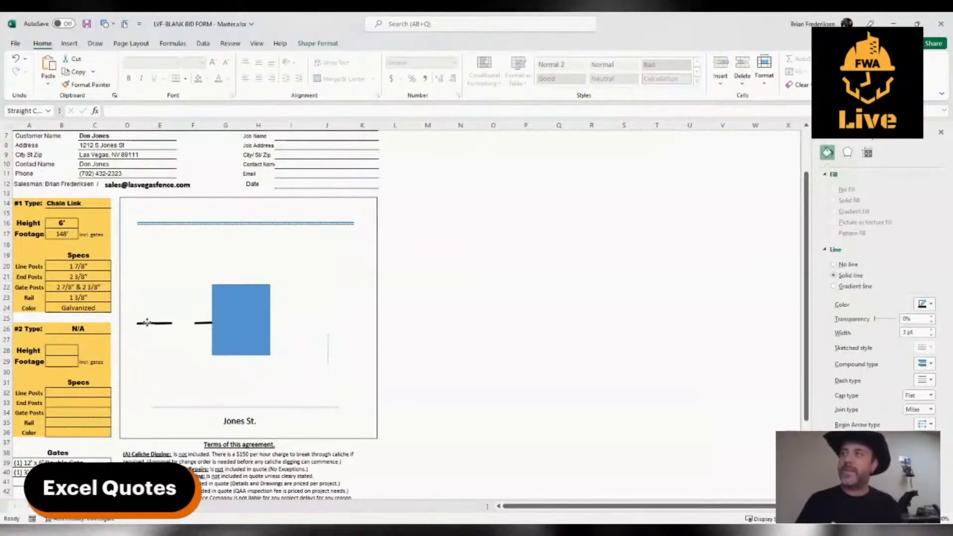
{"action": "left_click_drag", "start_coordinate": [160, 226], "coordinate": [158, 226]}
{"action": "left_click", "coordinate": [181, 358]}
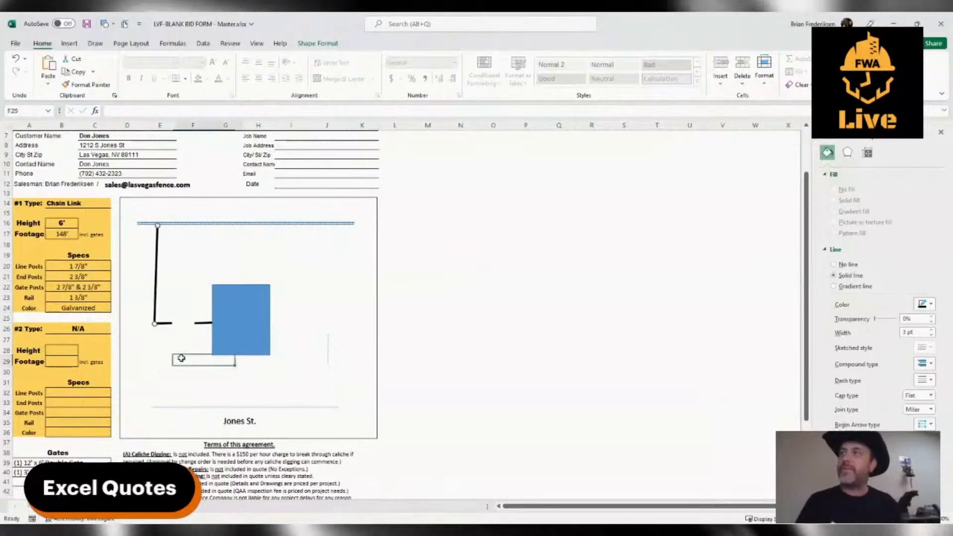
Add two short angled black lines at the gap's ends as open double-gate leaves, and straighten the vertical fence line.
{"action": "left_click", "coordinate": [166, 325]}
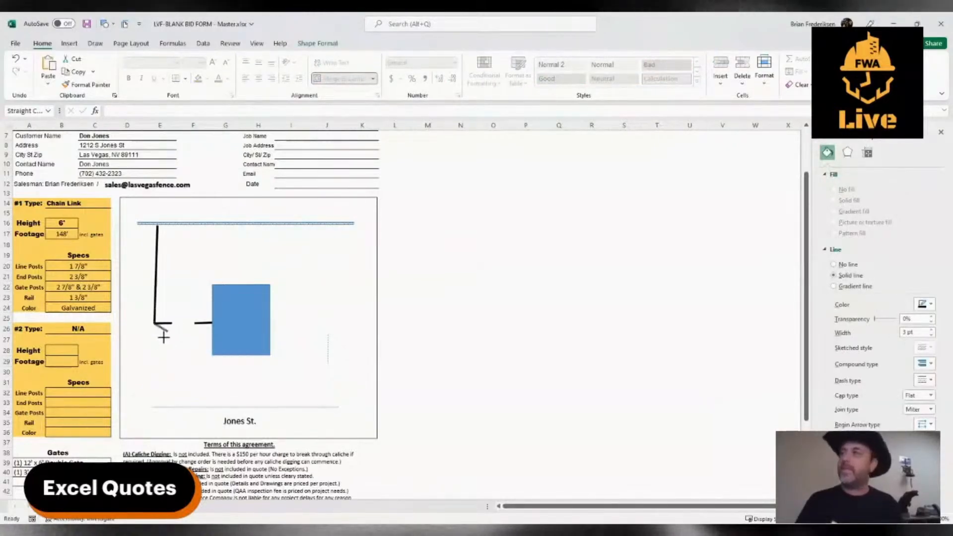
{"action": "left_click_drag", "start_coordinate": [164, 337], "coordinate": [177, 333]}
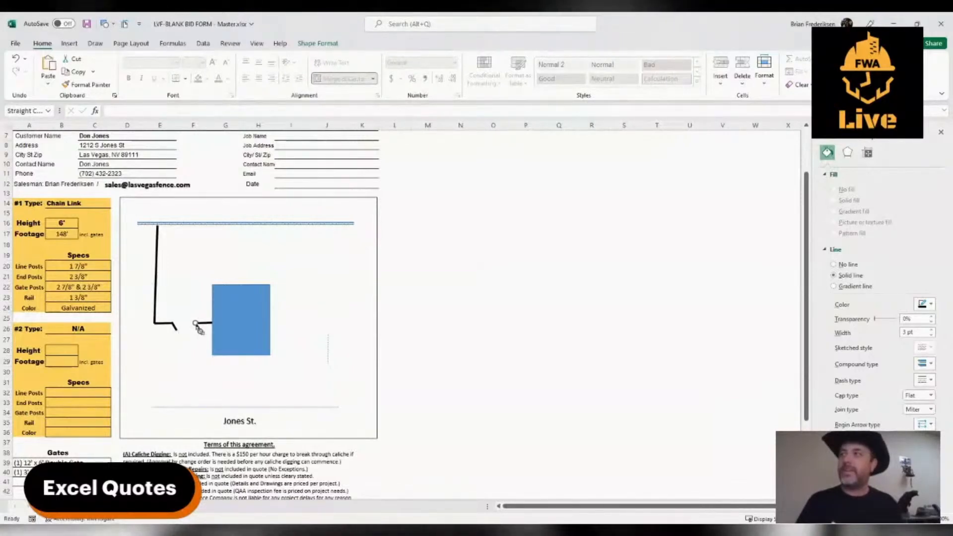
{"action": "left_click", "coordinate": [156, 273]}
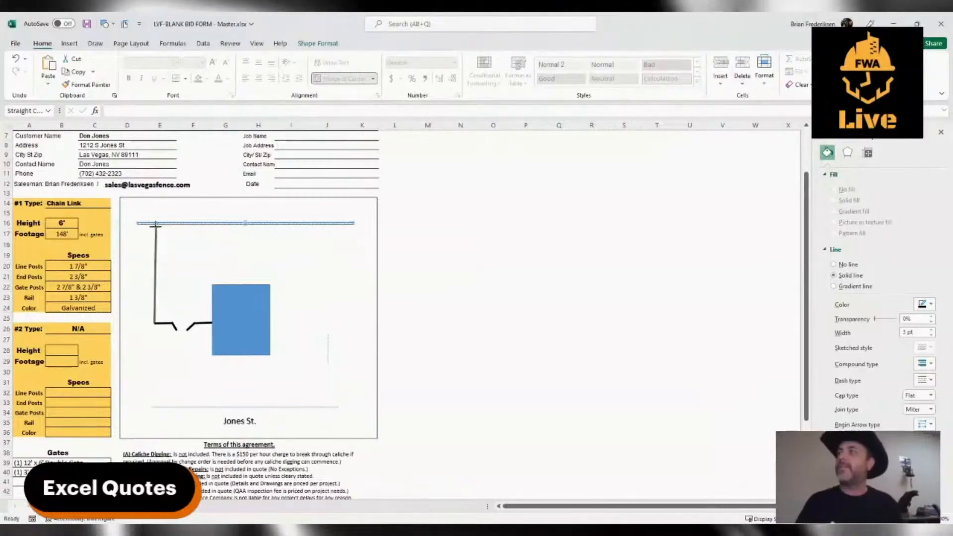
{"action": "left_click", "coordinate": [183, 263]}
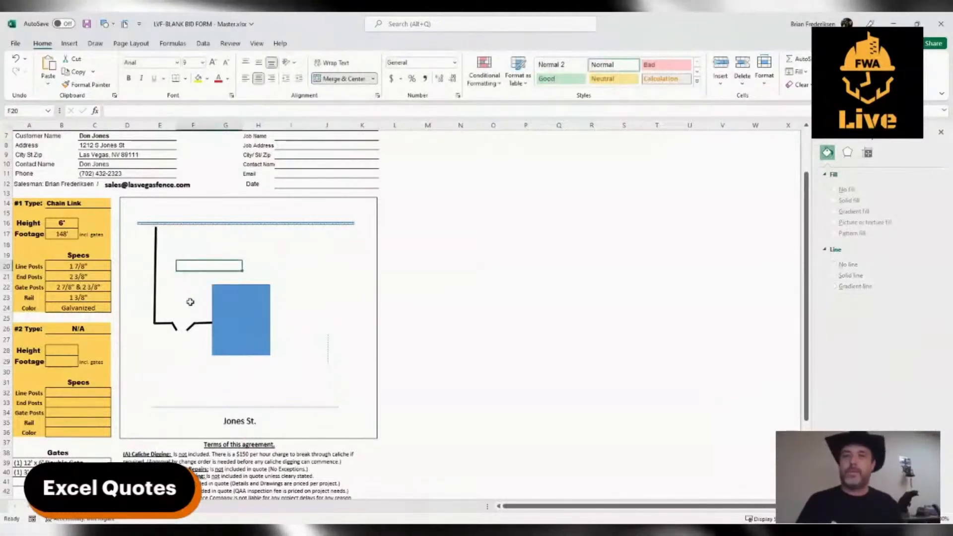
Nudge the patterned bar down to meet the vertical fence line, and move the thin vertical line up into the drawing's upper-right area.
{"action": "left_click", "coordinate": [157, 227]}
{"action": "left_click", "coordinate": [172, 224]}
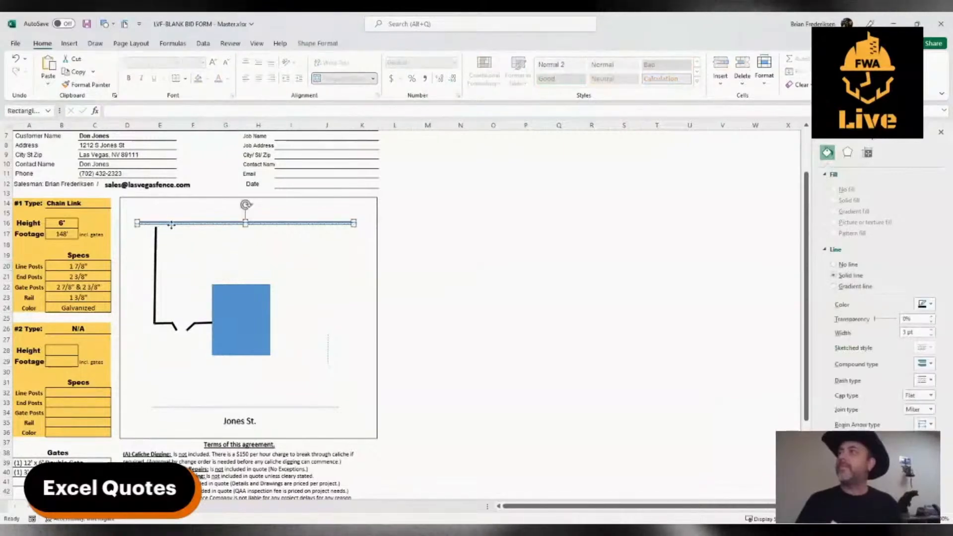
{"action": "left_click_drag", "start_coordinate": [171, 225], "coordinate": [171, 225]}
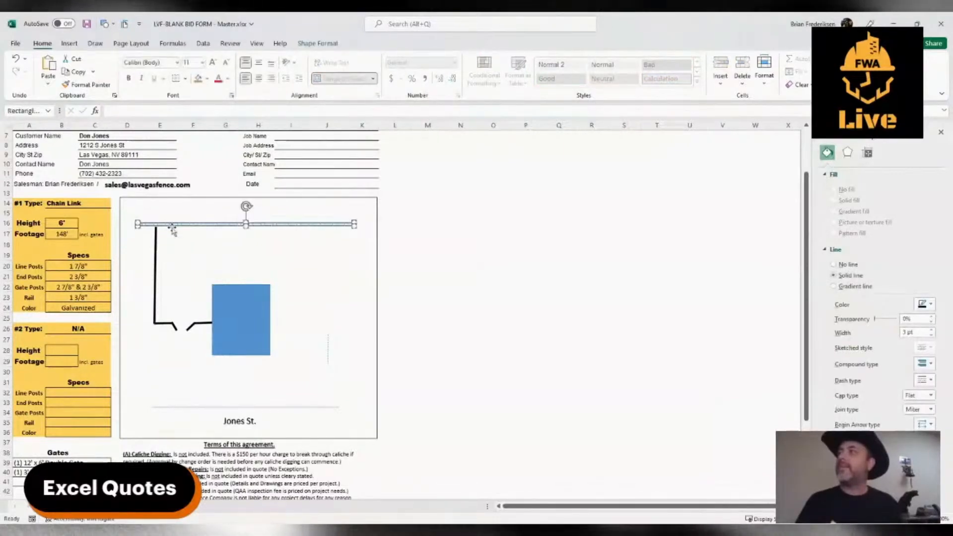
{"action": "left_click", "coordinate": [154, 269]}
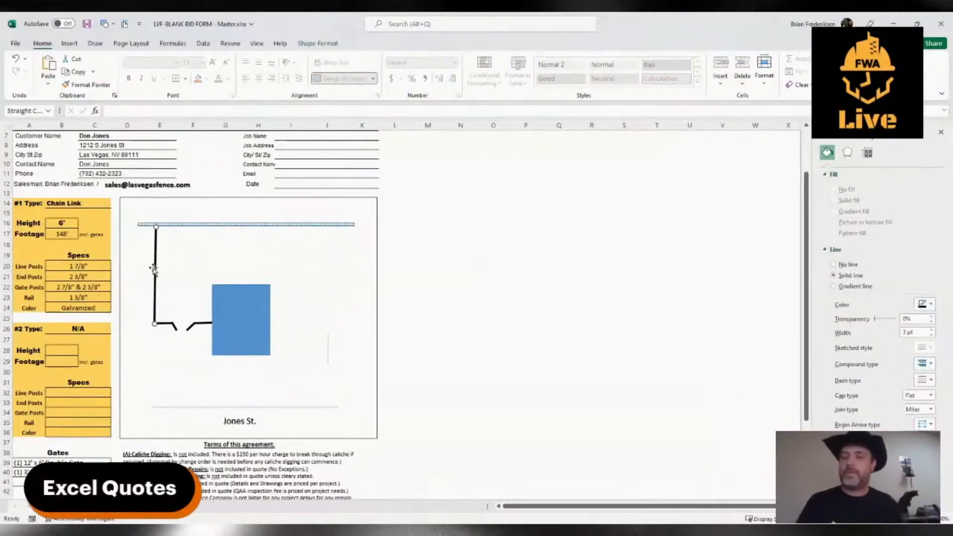
{"action": "left_click_drag", "start_coordinate": [328, 358], "coordinate": [347, 270]}
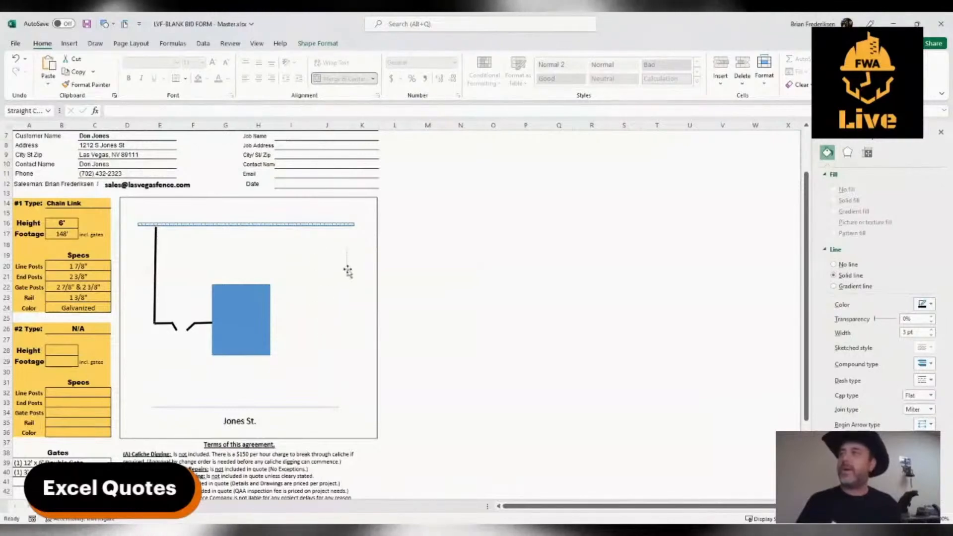
Copy the vertical fence line to the right of the blue rectangle and extend its lower end level with the rectangle's bottom edge.
{"action": "left_click", "coordinate": [155, 278]}
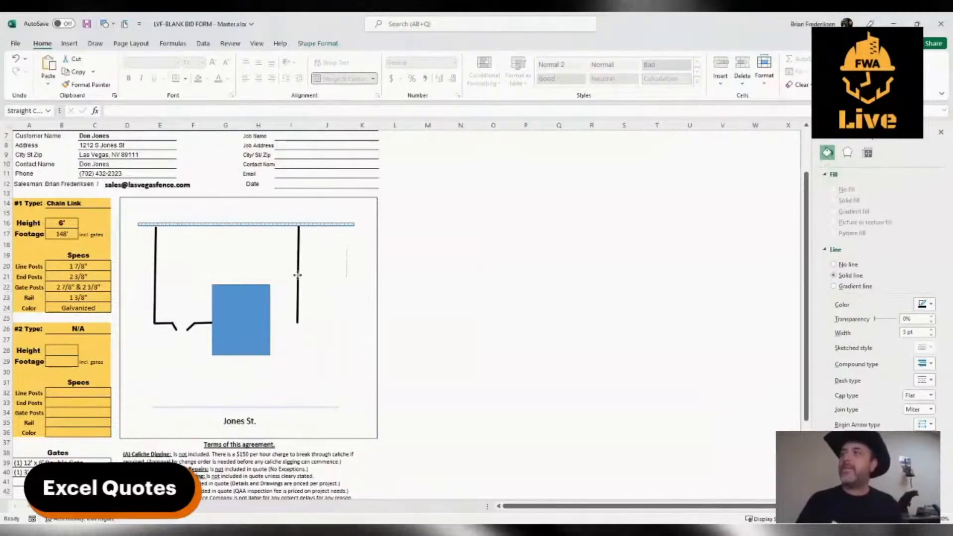
{"action": "left_click_drag", "start_coordinate": [297, 275], "coordinate": [298, 276]}
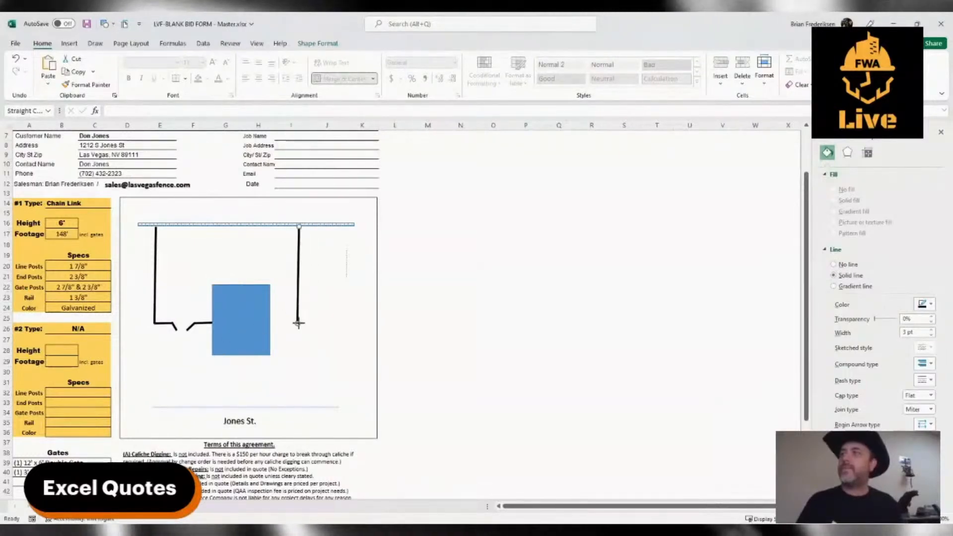
{"action": "mouse_move", "coordinate": [297, 324]}
{"action": "left_mouse_down"}
{"action": "mouse_move", "coordinate": [296, 356]}
{"action": "mouse_move", "coordinate": [308, 312]}
{"action": "mouse_move", "coordinate": [302, 355]}
{"action": "mouse_move", "coordinate": [297, 318]}
{"action": "left_mouse_up"}
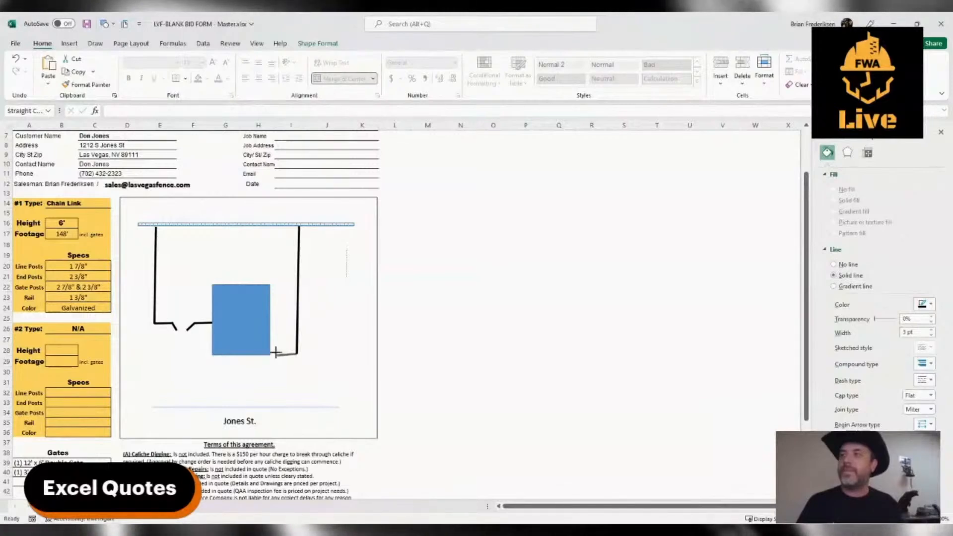
Run a short horizontal fence segment from the right fence's lower end toward the house, and narrow the blue rectangle slightly from its right side.
{"action": "left_click_drag", "start_coordinate": [276, 354], "coordinate": [275, 354]}
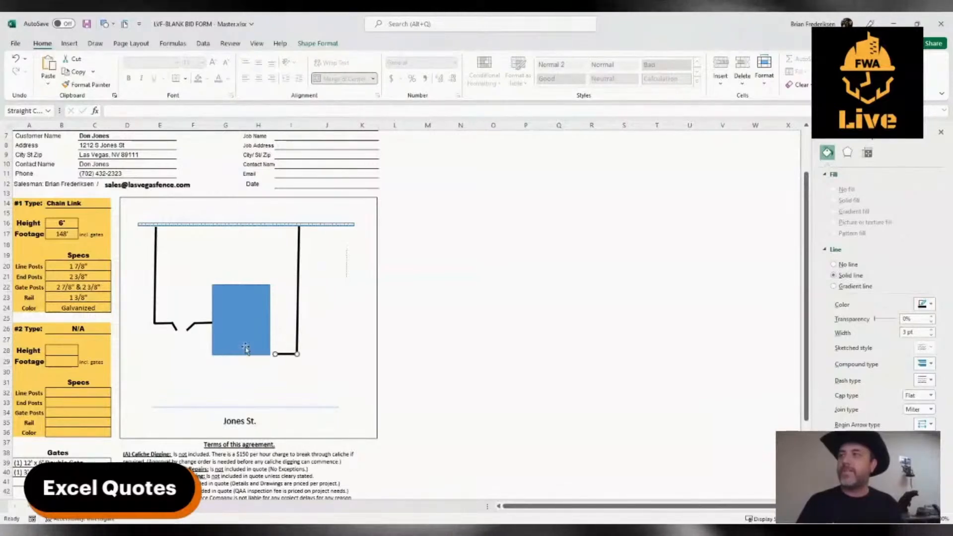
{"action": "left_click", "coordinate": [260, 348]}
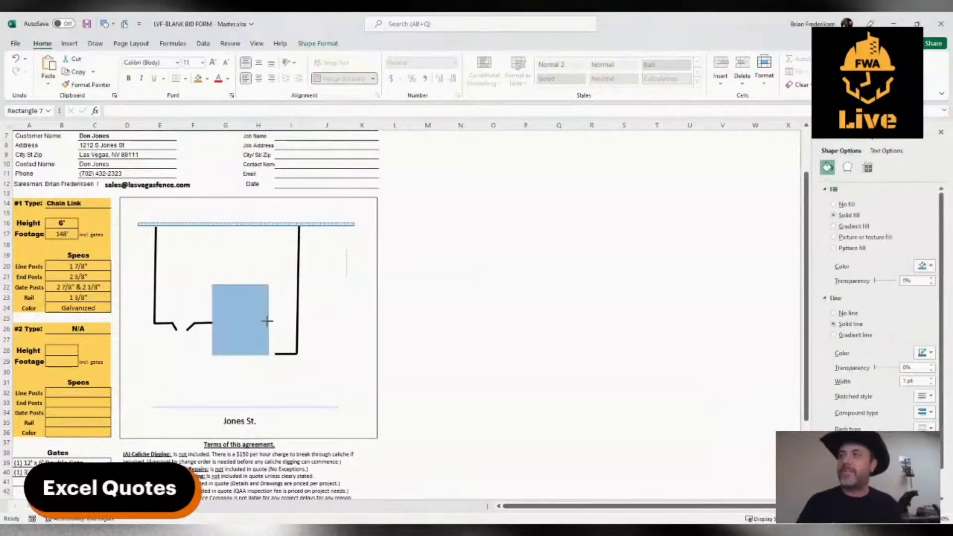
{"action": "left_click_drag", "start_coordinate": [267, 321], "coordinate": [266, 321]}
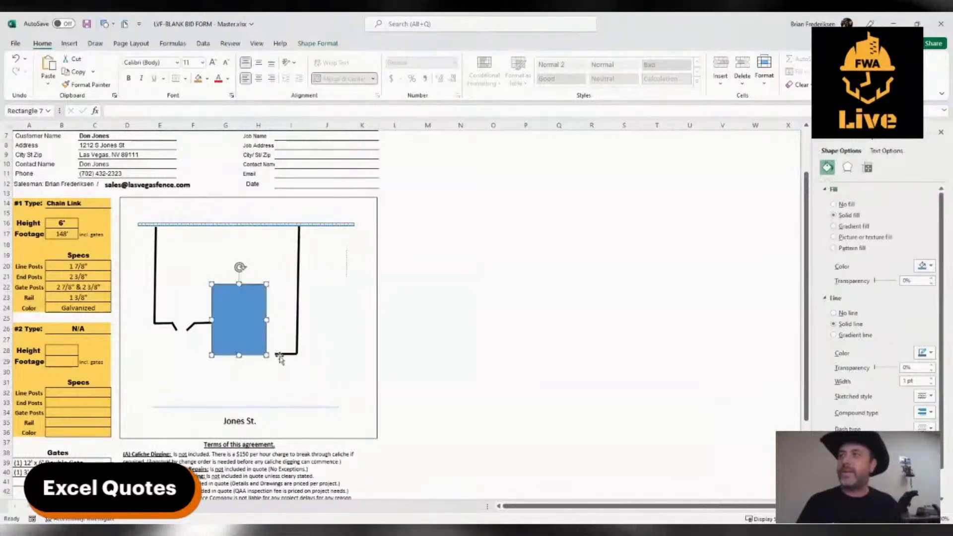
Copy the short right-hand segment and angle the copy outward at the gap beside the house as a single gate leaf.
{"action": "left_click", "coordinate": [280, 355]}
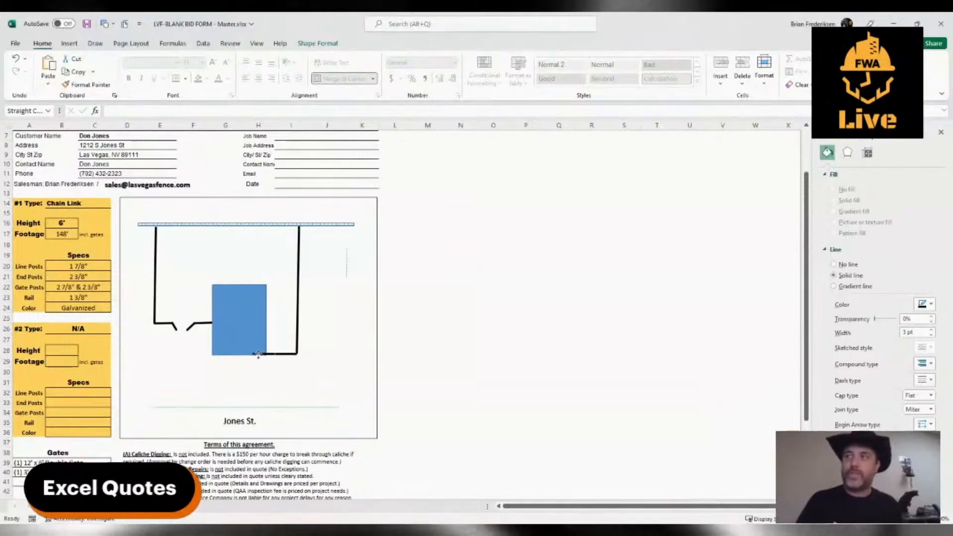
{"action": "left_click_drag", "start_coordinate": [258, 355], "coordinate": [269, 363]}
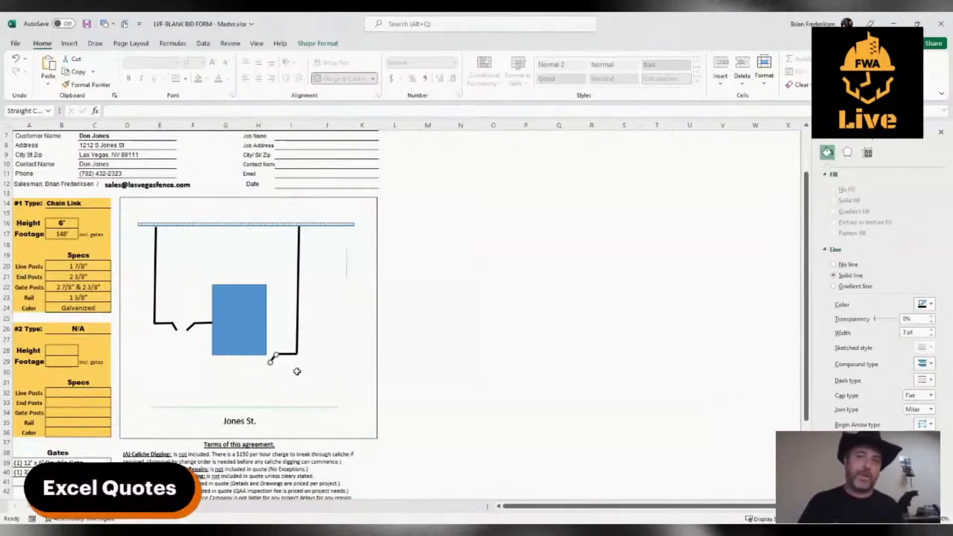
{"action": "left_click", "coordinate": [297, 371]}
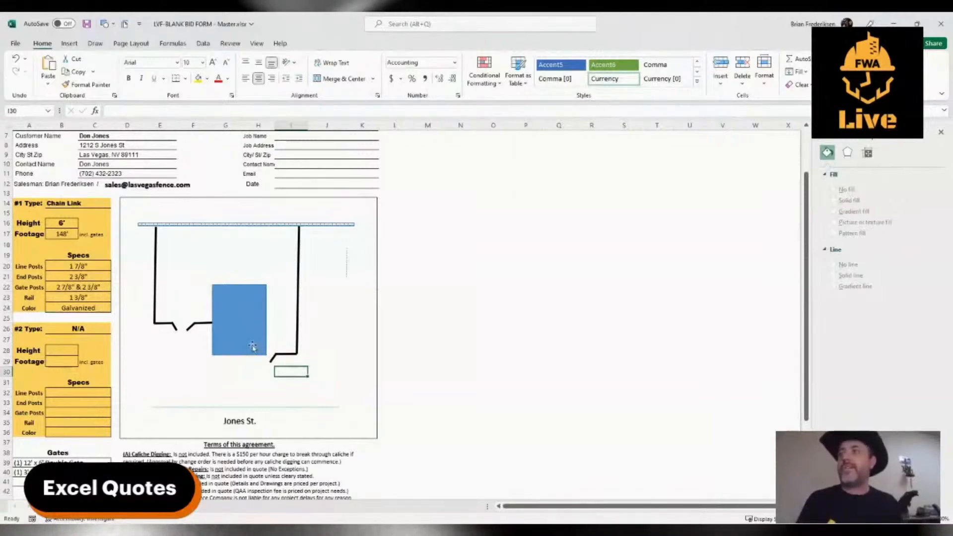
Turn the thin vertical line into a horizontal one extending right from the right fence's lower corner.
{"action": "key", "text": "Up"}
{"action": "key", "text": "Right"}
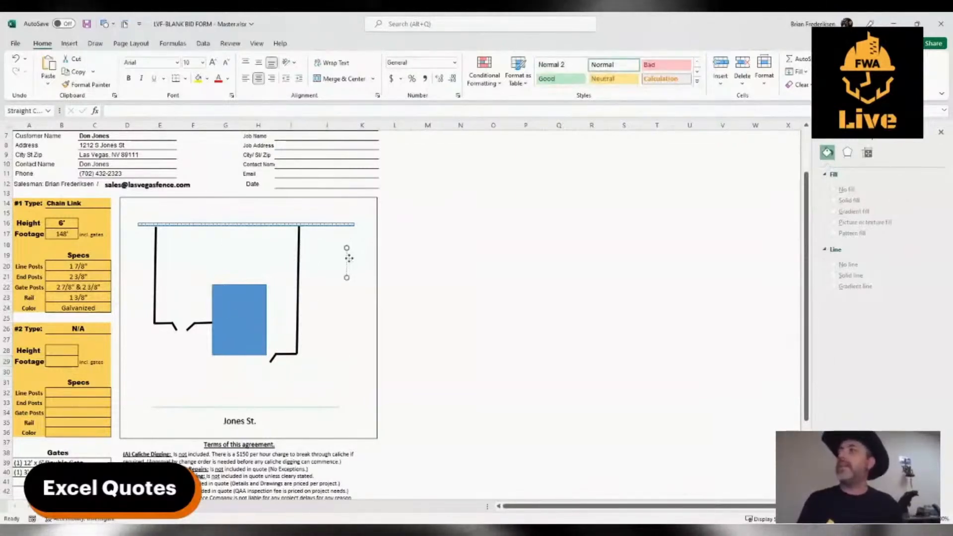
{"action": "left_click_drag", "start_coordinate": [298, 352], "coordinate": [331, 353]}
{"action": "left_click", "coordinate": [328, 382]}
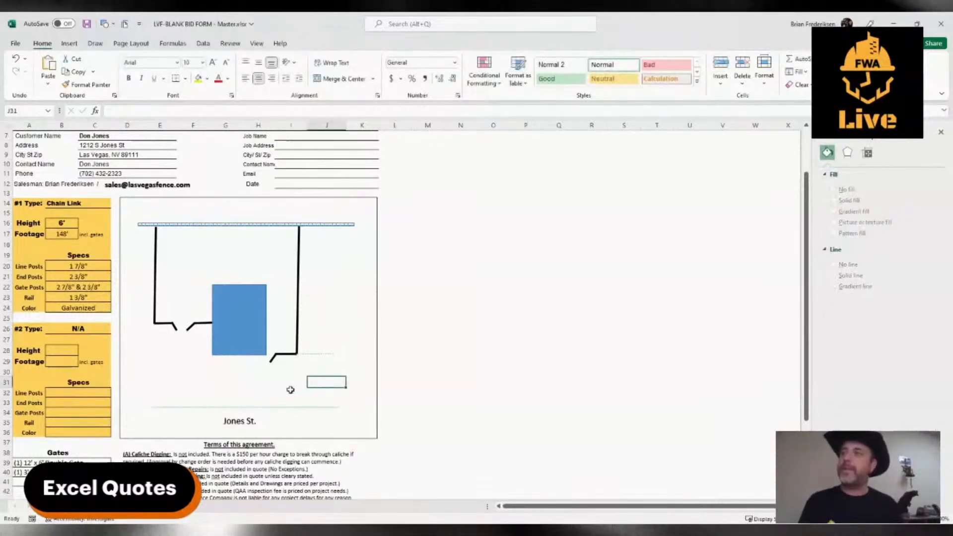
Move the horizontal street line and the street-name label beneath it slightly upward.
{"action": "left_click", "coordinate": [221, 392]}
{"action": "left_click_drag", "start_coordinate": [207, 410], "coordinate": [205, 400]}
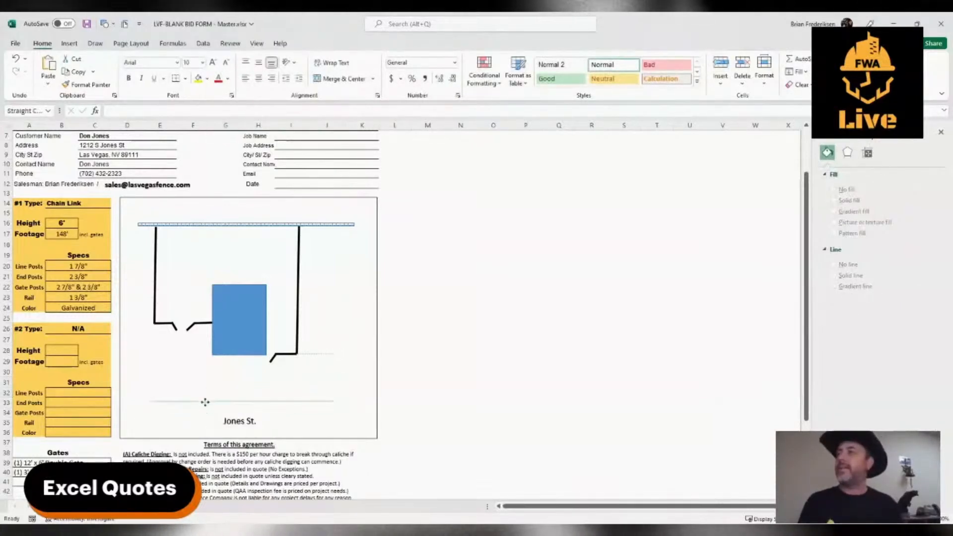
{"action": "left_click", "coordinate": [236, 429]}
{"action": "left_click_drag", "start_coordinate": [237, 430], "coordinate": [236, 421]}
{"action": "left_click", "coordinate": [292, 392]}
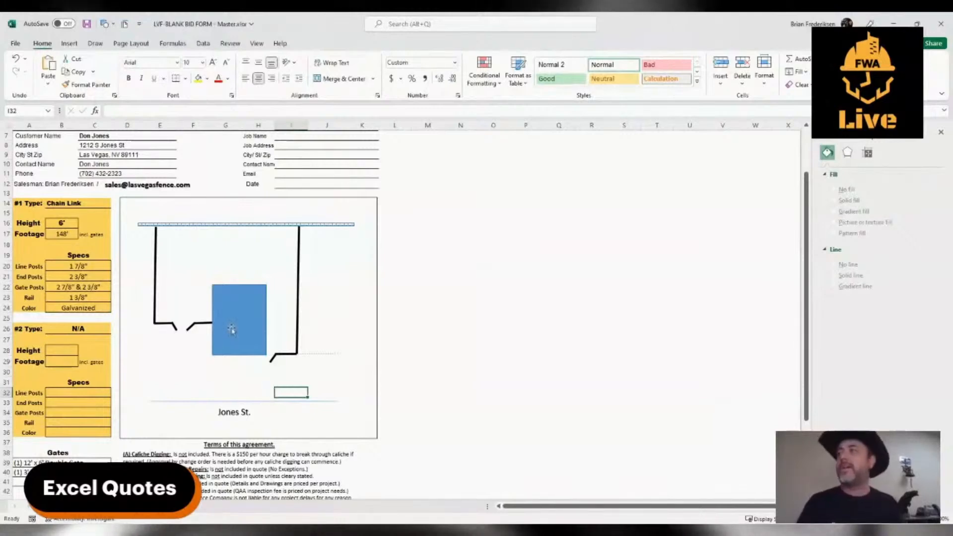
Copy the street-name label to below the single gate and replace the copy's text with 75'.
{"action": "left_click", "coordinate": [231, 330]}
{"action": "left_click", "coordinate": [178, 364]}
{"action": "left_click", "coordinate": [225, 410]}
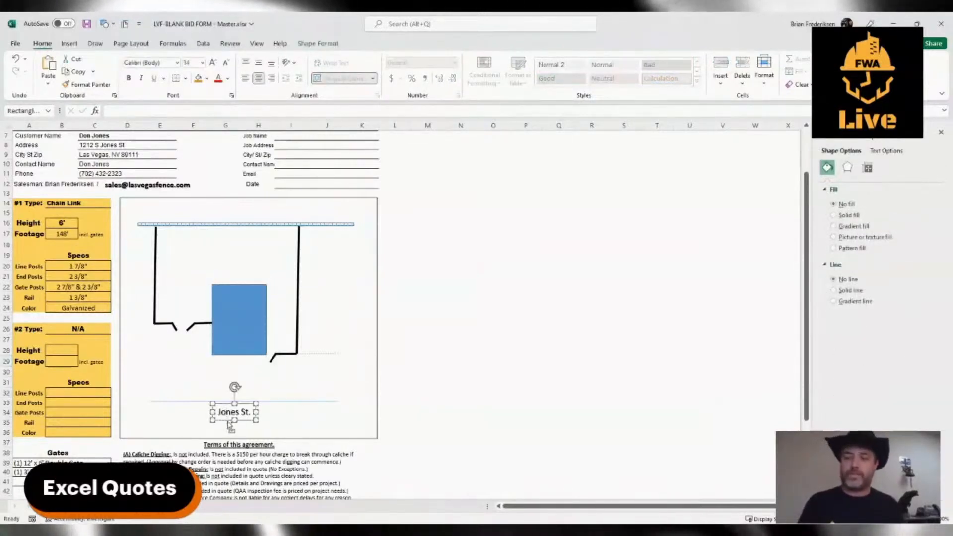
{"action": "left_click_drag", "start_coordinate": [228, 423], "coordinate": [294, 388]}
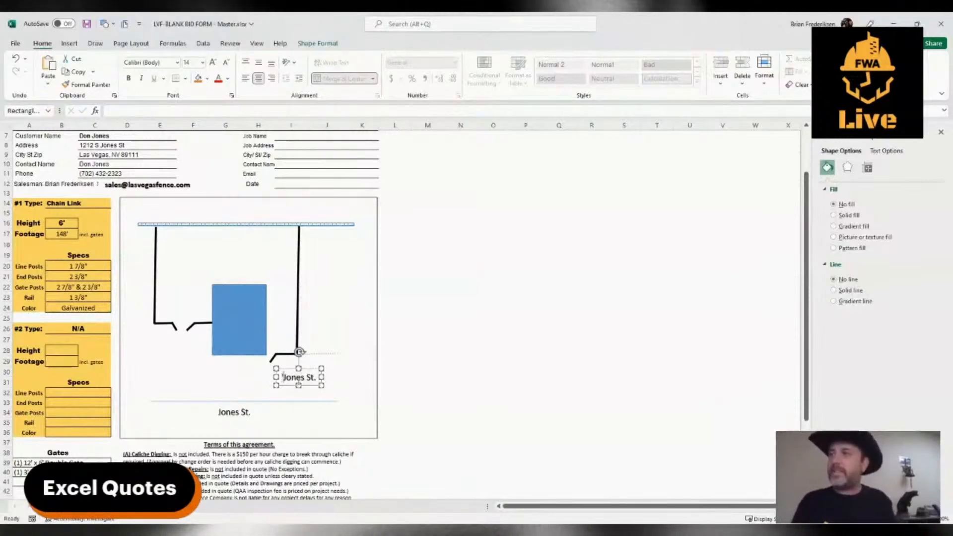
{"action": "type", "text": "'"}
{"action": "double_click", "coordinate": [298, 380]}
{"action": "triple_click", "coordinate": [298, 381]}
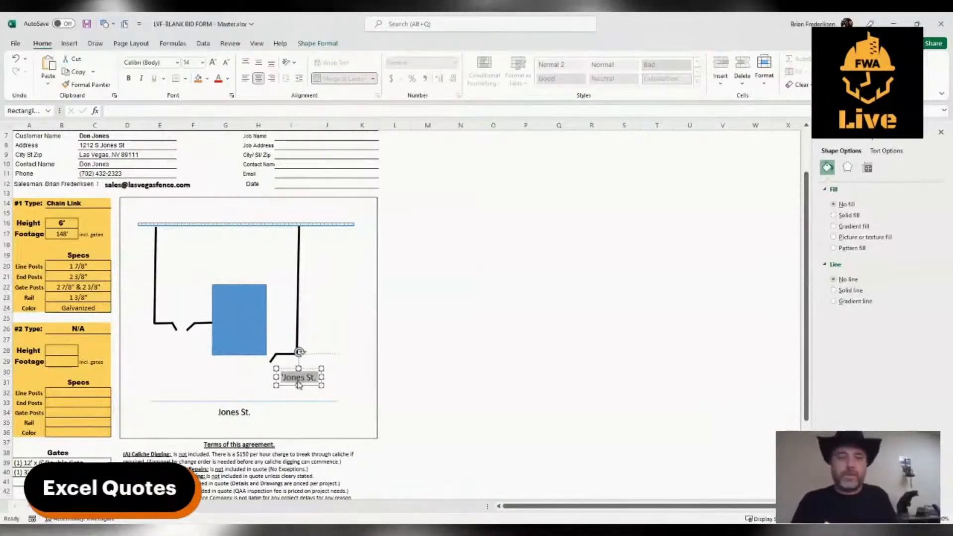
{"action": "type", "text": "75"}
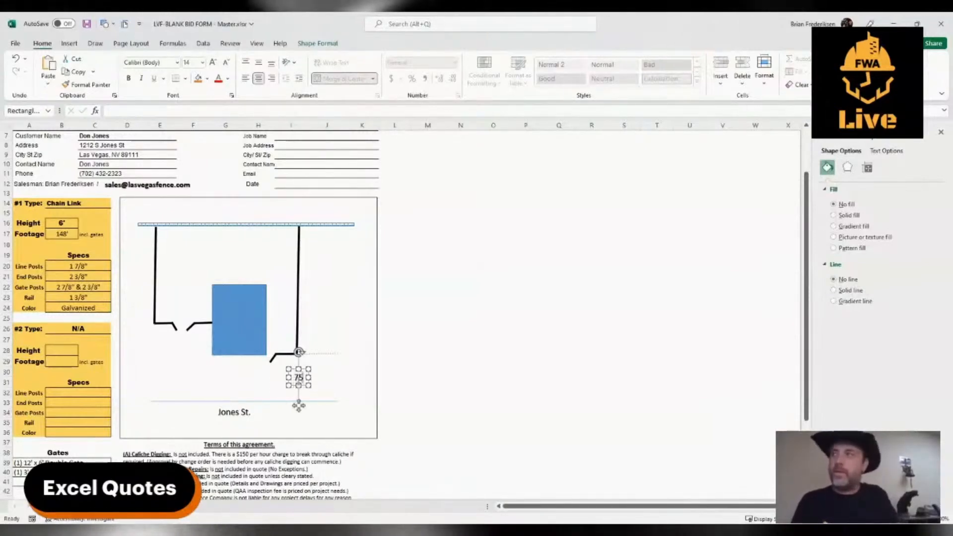
{"action": "type", "text": "'"}
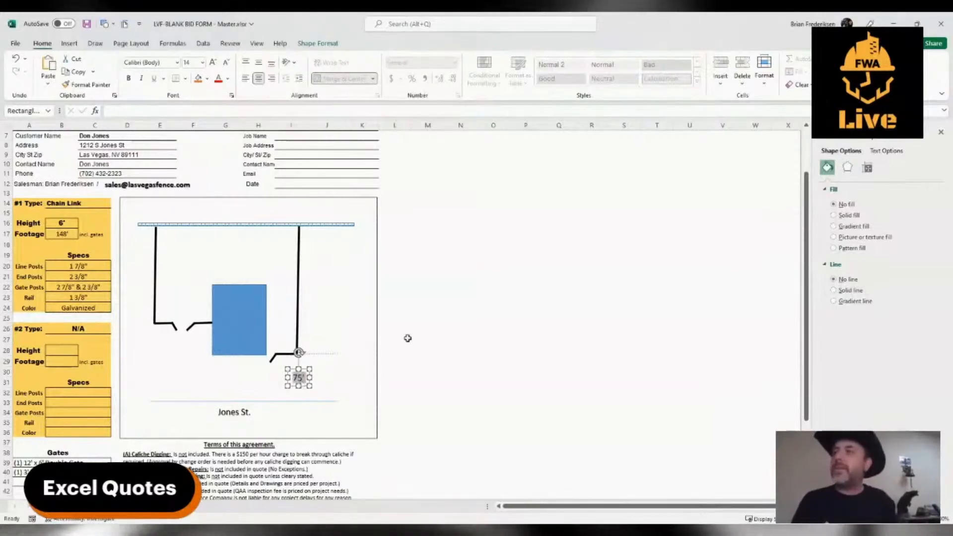
Reduce the 75' label's font size to 8 and place it just right of the right fence line.
{"action": "key", "text": "ctrl+shift+comma"}
{"action": "key", "text": "ctrl+shift+comma"}
{"action": "key", "text": "ctrl+shift+comma"}
{"action": "key", "text": "ctrl+shift+comma"}
{"action": "key", "text": "ctrl+shift+comma"}
{"action": "key", "text": "ctrl+shift+comma"}
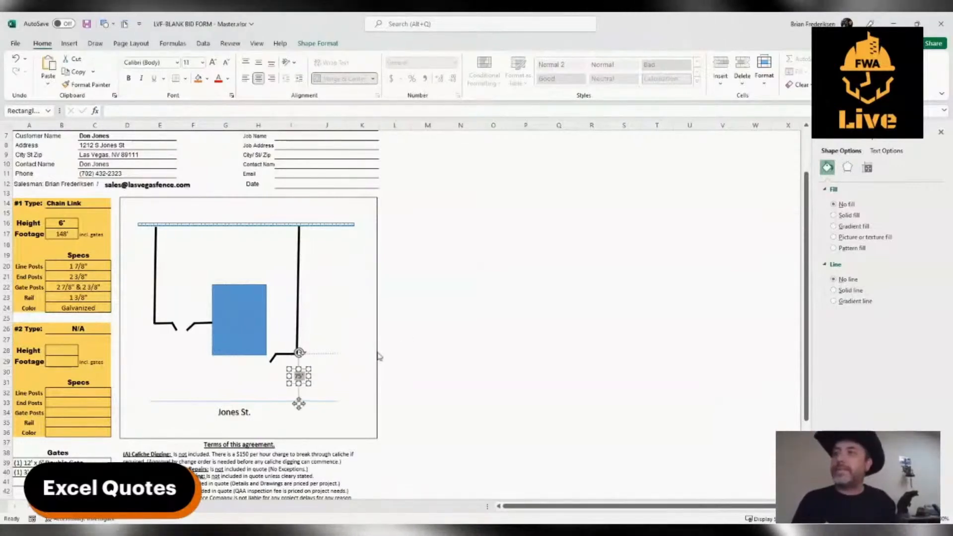
{"action": "key", "text": "ctrl+shift+period"}
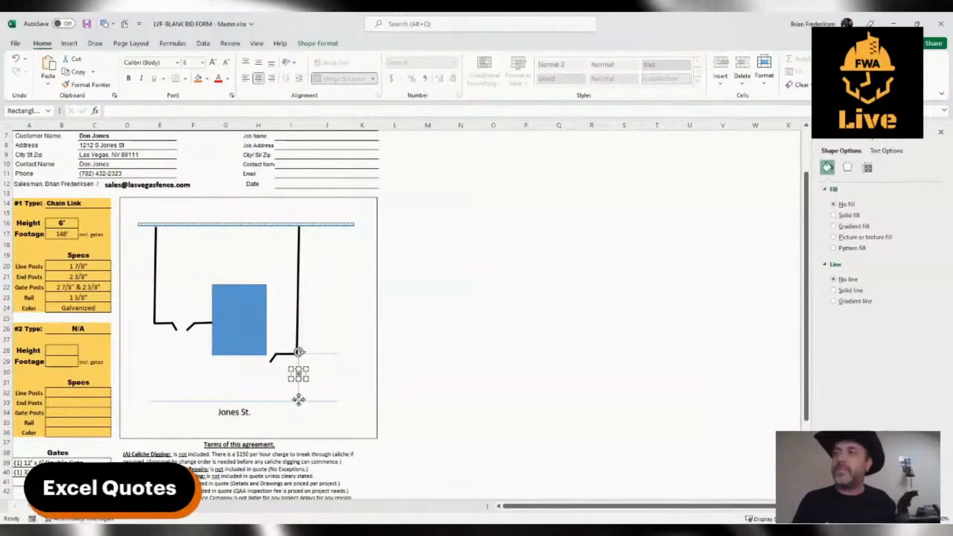
{"action": "left_click_drag", "start_coordinate": [298, 399], "coordinate": [304, 311]}
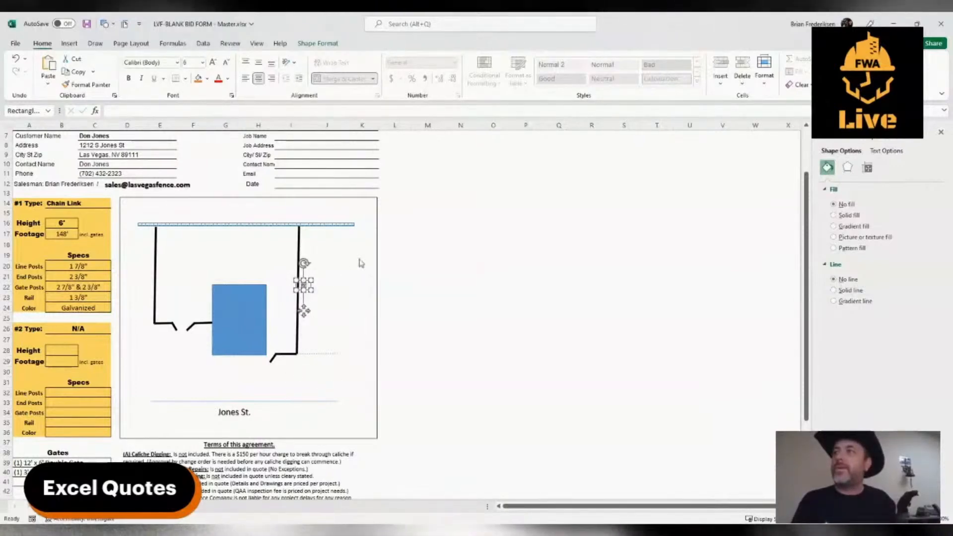
{"action": "key", "text": "ctrl+shift+period"}
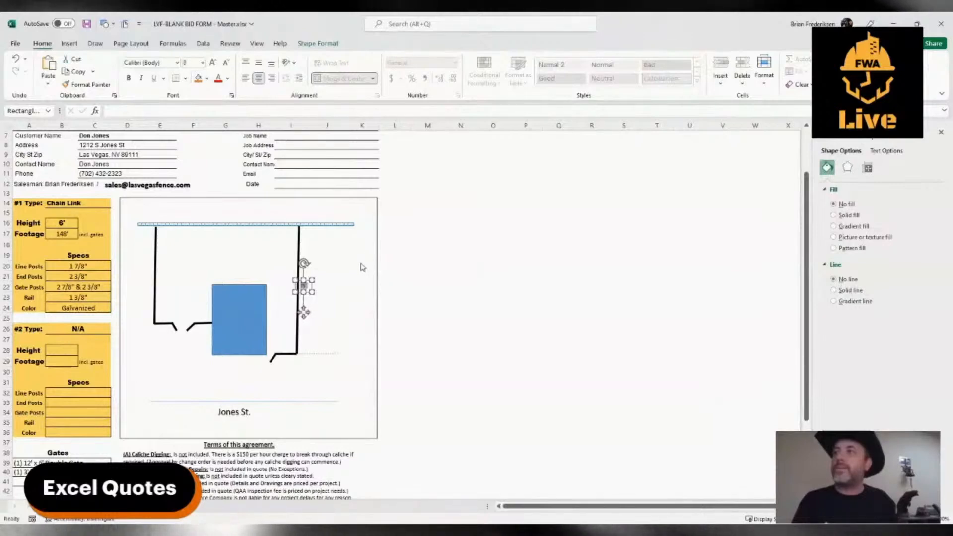
{"action": "type", "text": "75'"}
{"action": "key", "text": "Escape"}
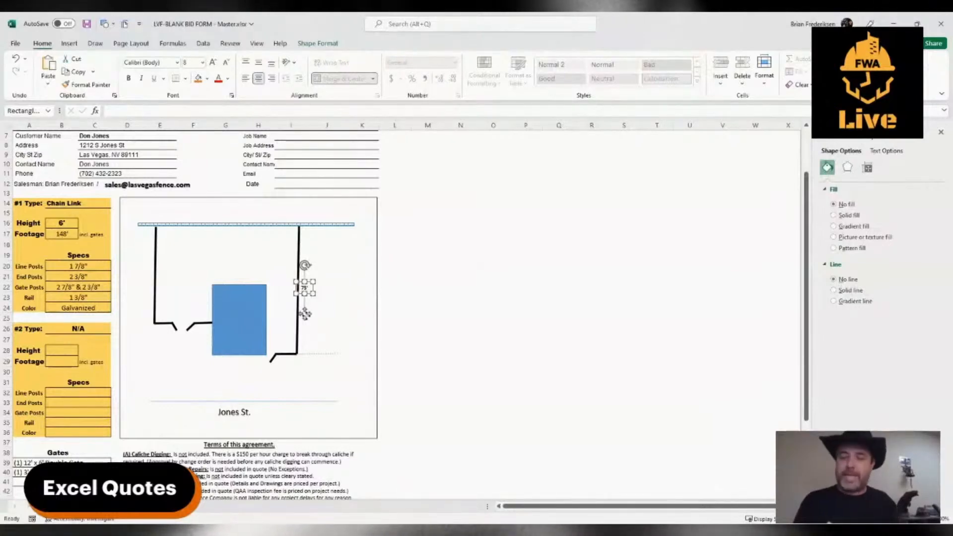
Copy the dimension label beside the left fence as 41', and above the two short segments flanking the double gate as 4' and 8'.
{"action": "left_click_drag", "start_coordinate": [305, 314], "coordinate": [150, 303]}
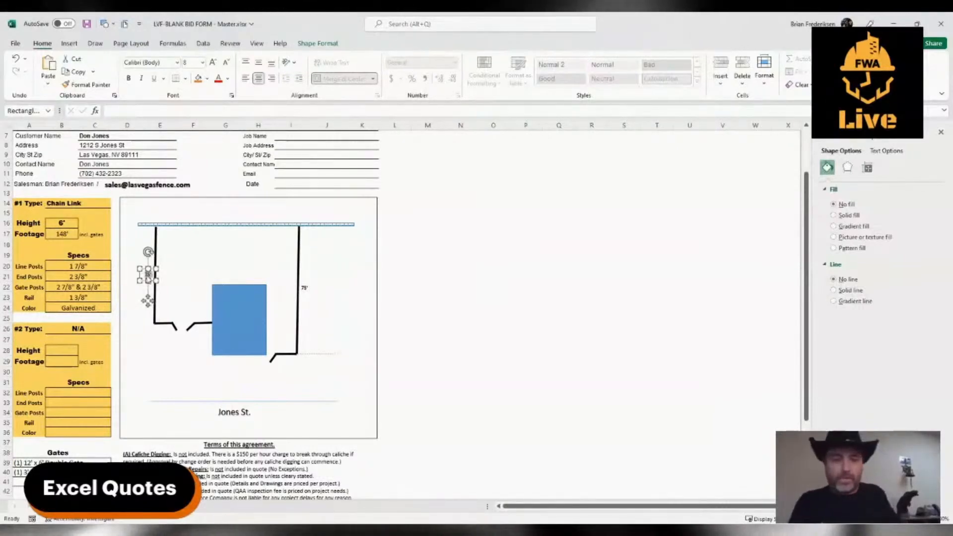
{"action": "type", "text": "1'"}
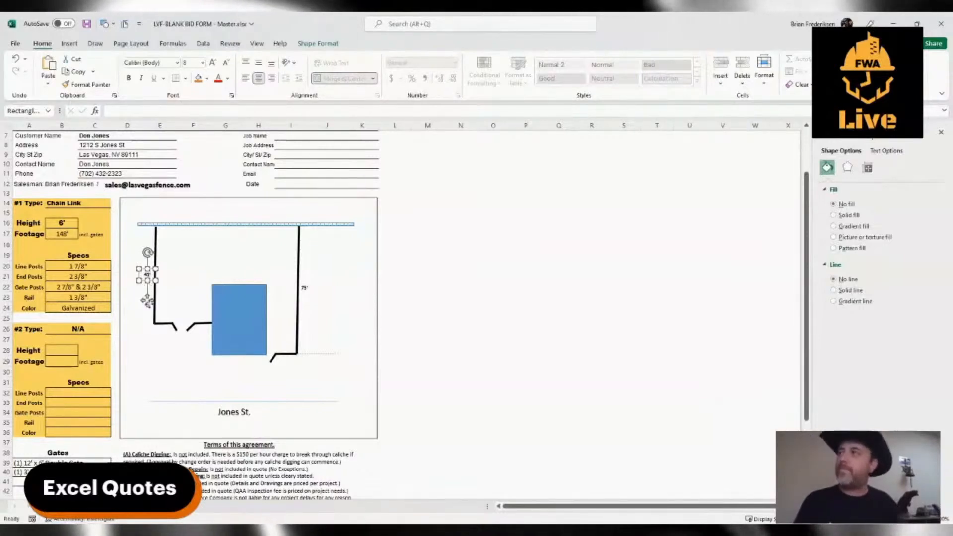
{"action": "left_click_drag", "start_coordinate": [147, 301], "coordinate": [167, 348]}
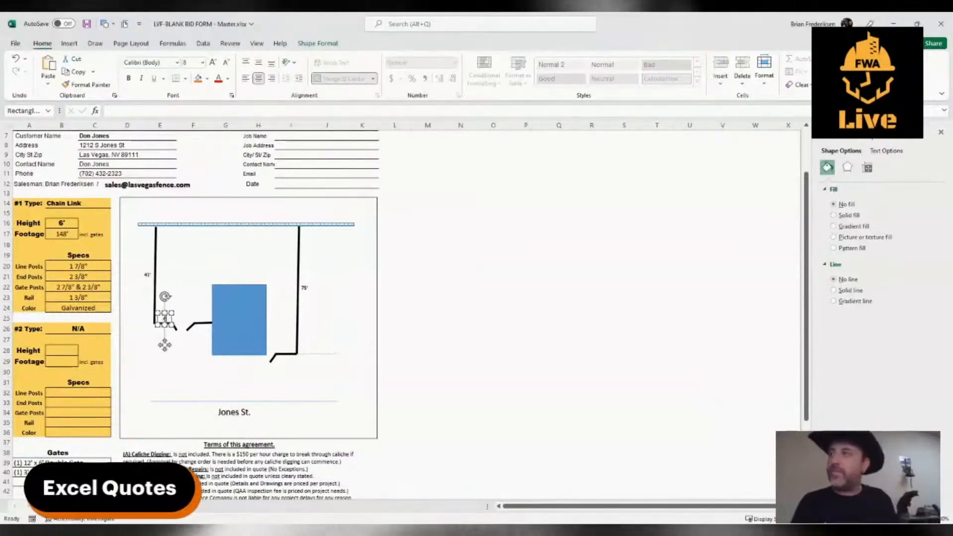
{"action": "left_click", "coordinate": [197, 350]}
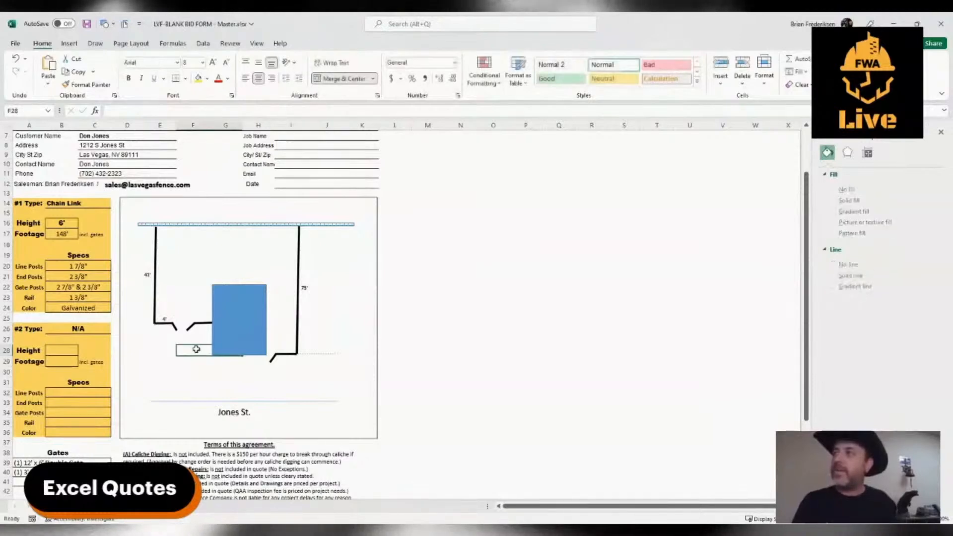
{"action": "left_click", "coordinate": [165, 319]}
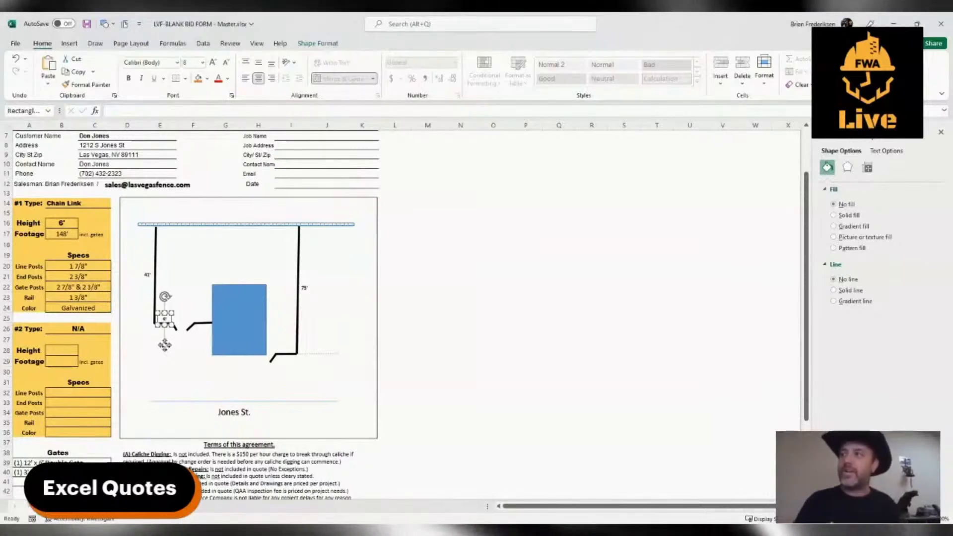
{"action": "left_click_drag", "start_coordinate": [165, 344], "coordinate": [203, 344]}
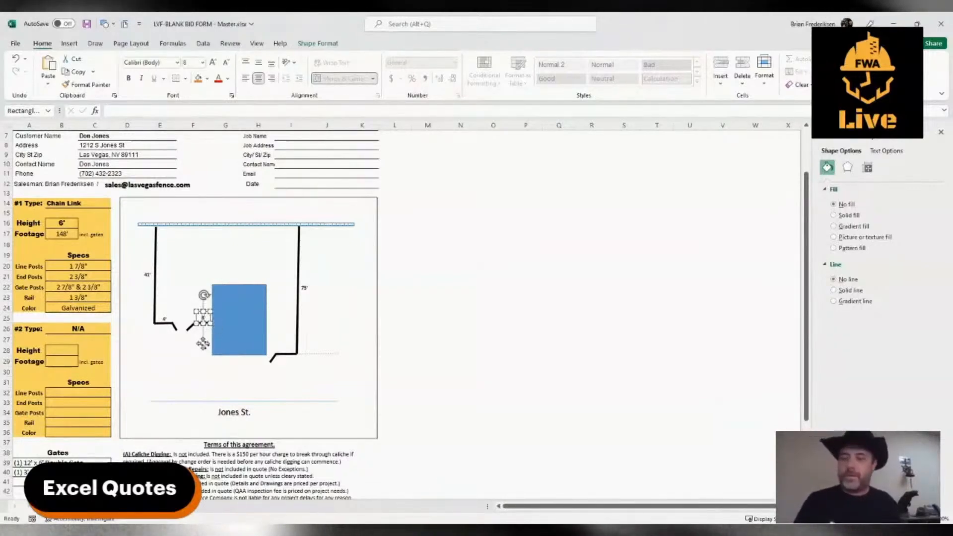
Copy the 8' label to below the double gate and change its text to 12' x 6' Double Gate.
{"action": "left_click_drag", "start_coordinate": [202, 344], "coordinate": [158, 377]}
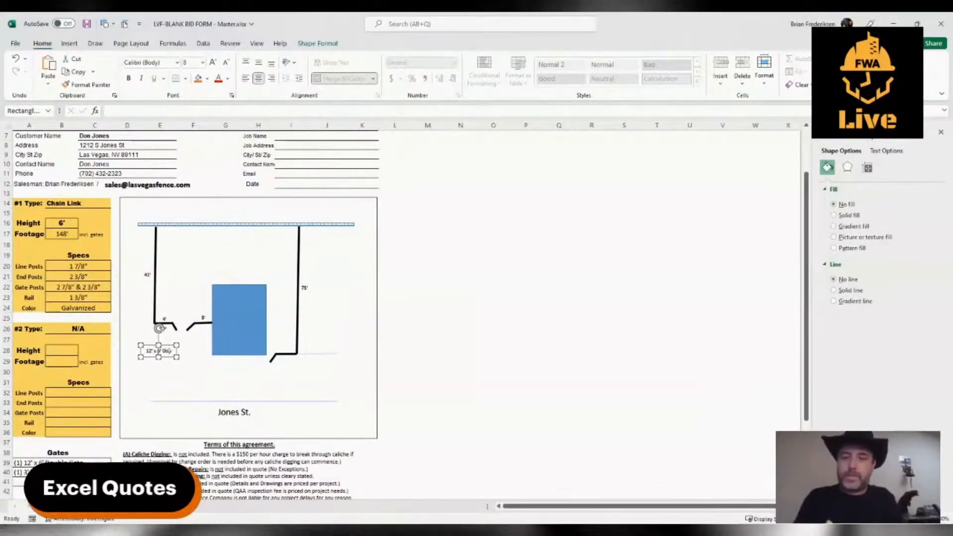
{"action": "type", "text": "te"}
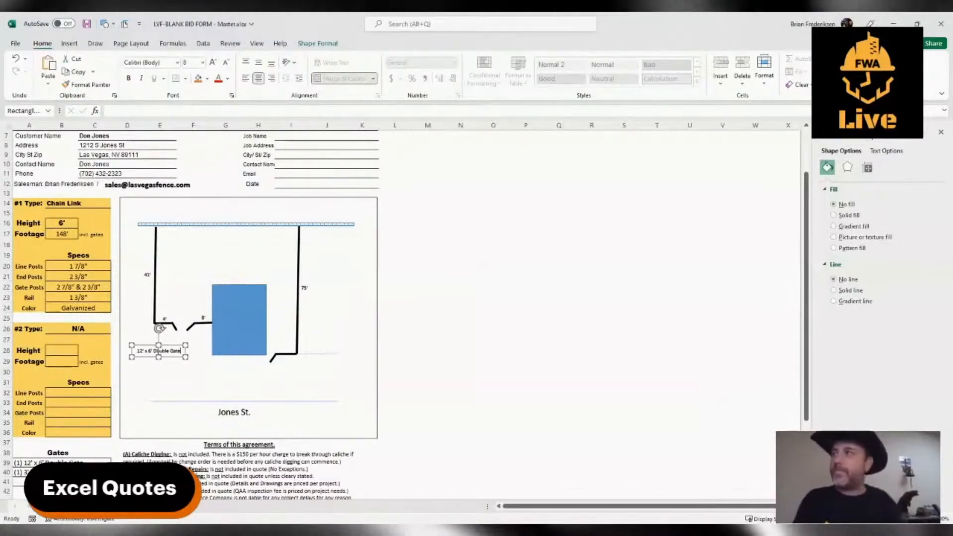
Position the 12' x 6' Double Gate label slightly lower and draw a thin arrow from it up to the double gate.
{"action": "left_click_drag", "start_coordinate": [166, 358], "coordinate": [167, 361]}
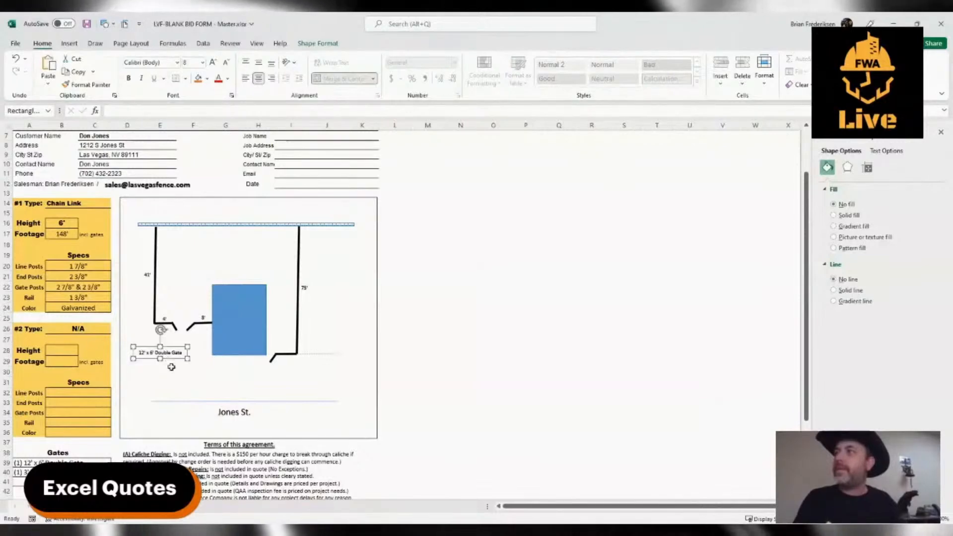
{"action": "left_click", "coordinate": [164, 371]}
{"action": "left_click", "coordinate": [69, 44]}
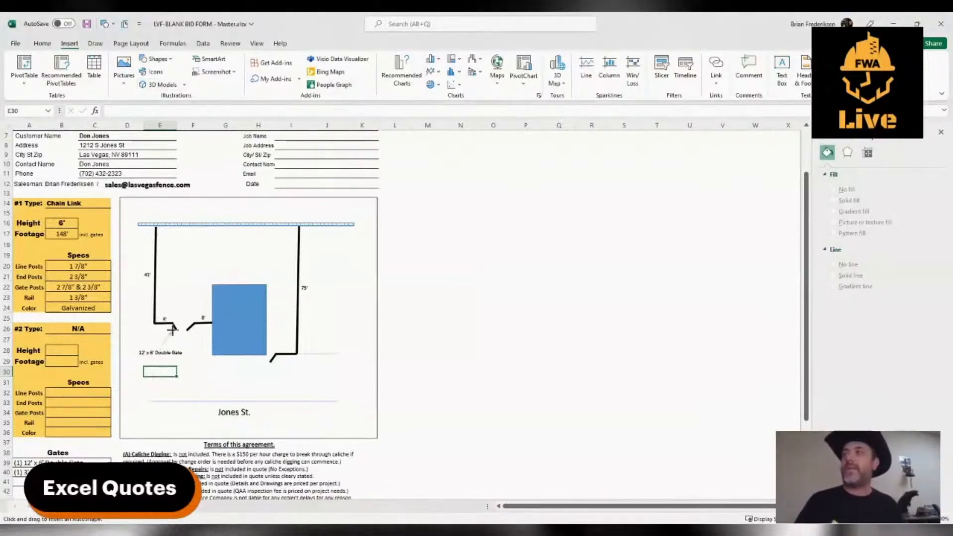
{"action": "left_click", "coordinate": [203, 382]}
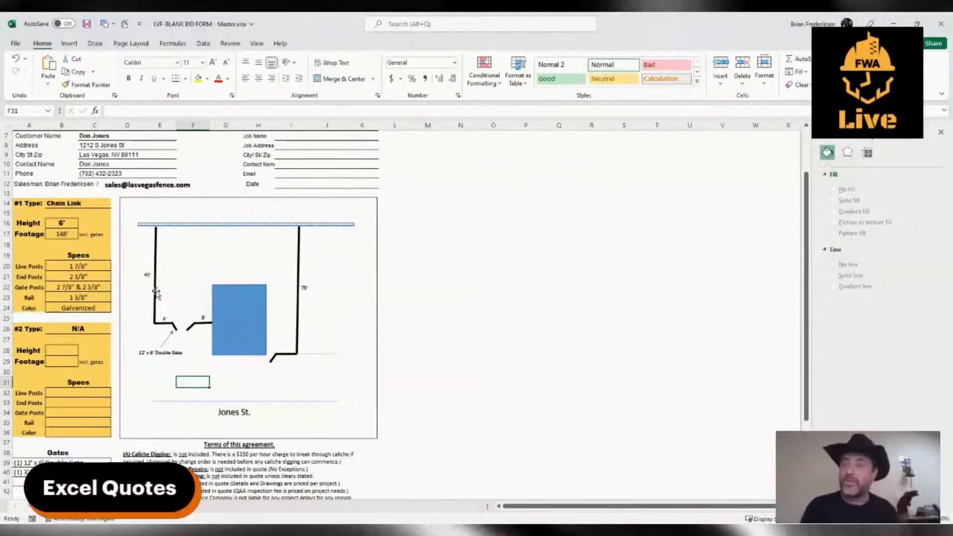
Copy the double gate label to below the single gate and change the copy's text to 3' x 6' Walk Gate.
{"action": "left_click", "coordinate": [167, 351]}
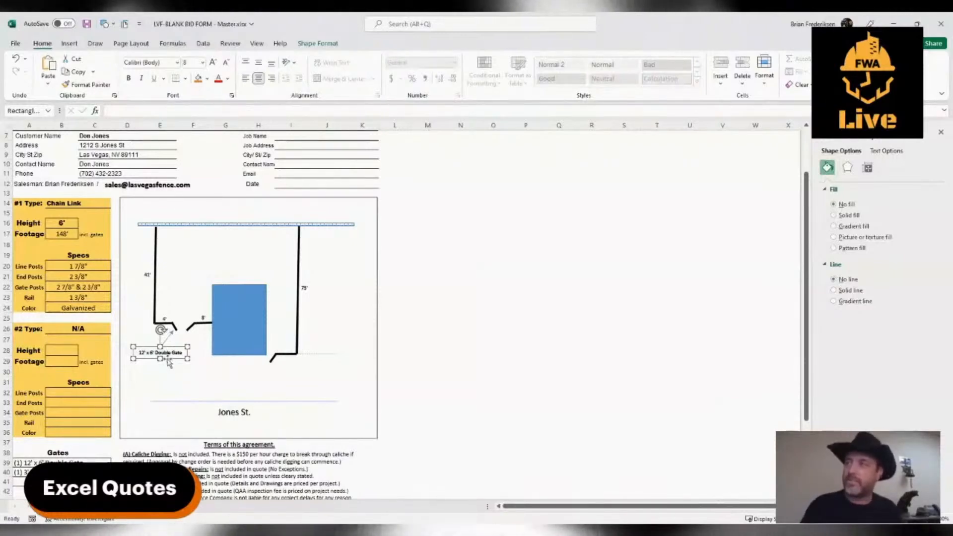
{"action": "left_click_drag", "start_coordinate": [169, 363], "coordinate": [272, 377]}
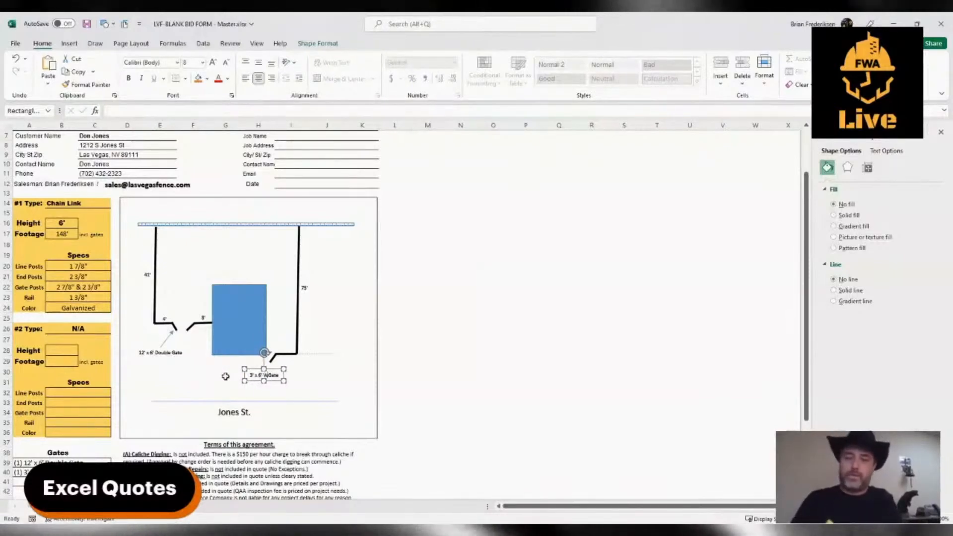
{"action": "type", "text": "Walk"}
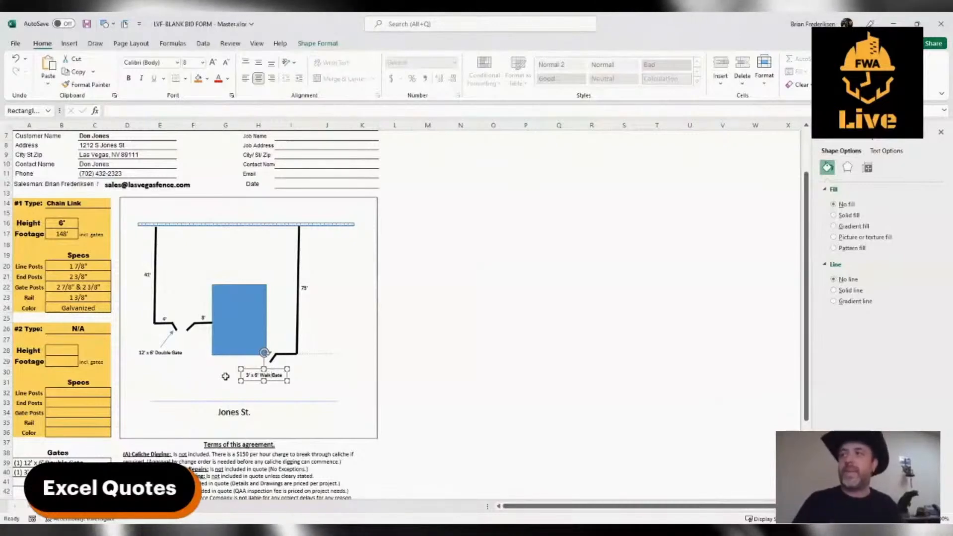
{"action": "left_click", "coordinate": [342, 385]}
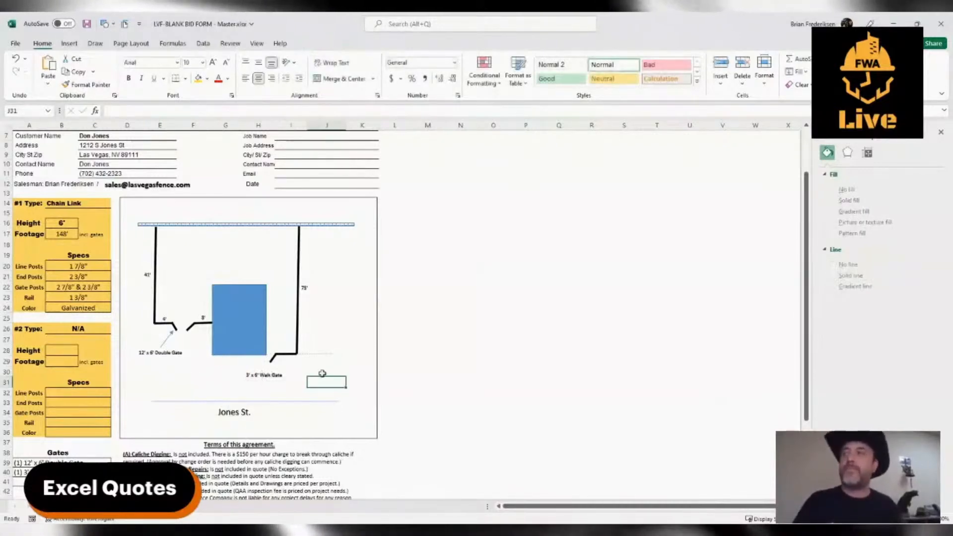
Draw a thin arrow from the 3' x 6' Walk Gate label up to the single gate.
{"action": "left_click", "coordinate": [69, 44]}
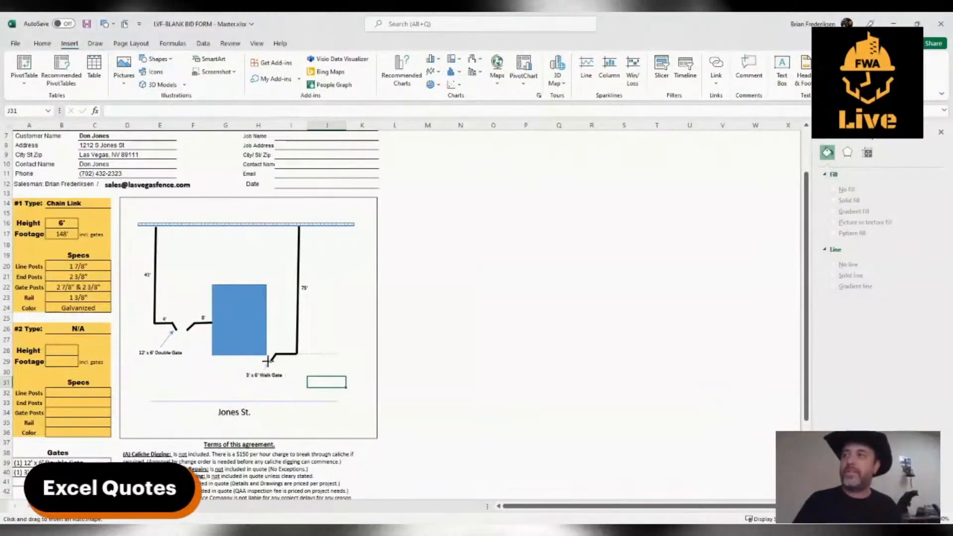
{"action": "left_click_drag", "start_coordinate": [261, 370], "coordinate": [268, 363]}
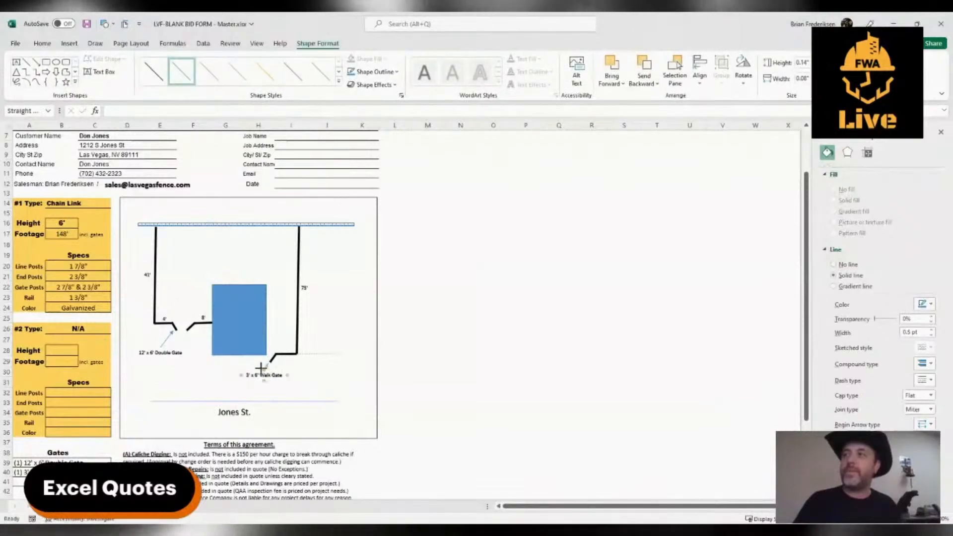
{"action": "left_click", "coordinate": [255, 369]}
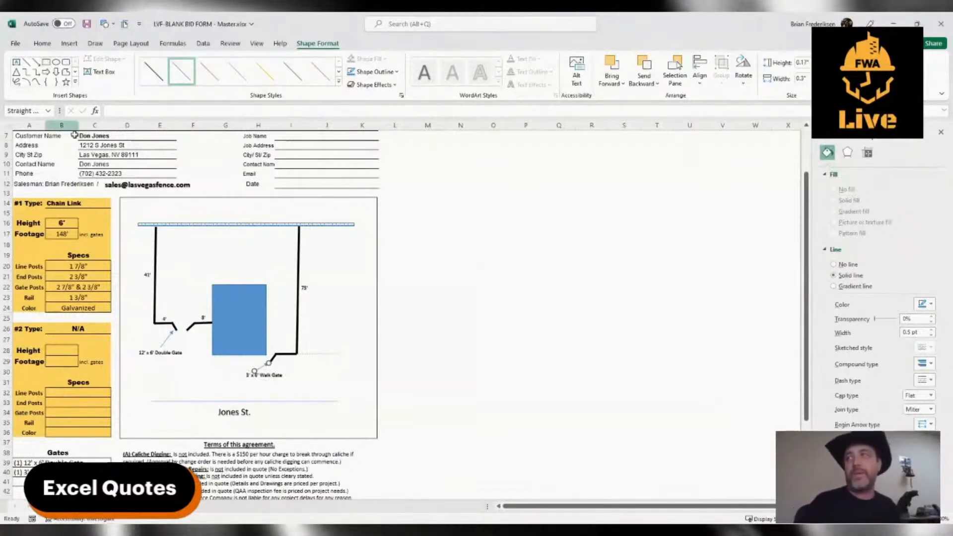
{"action": "left_click", "coordinate": [318, 297]}
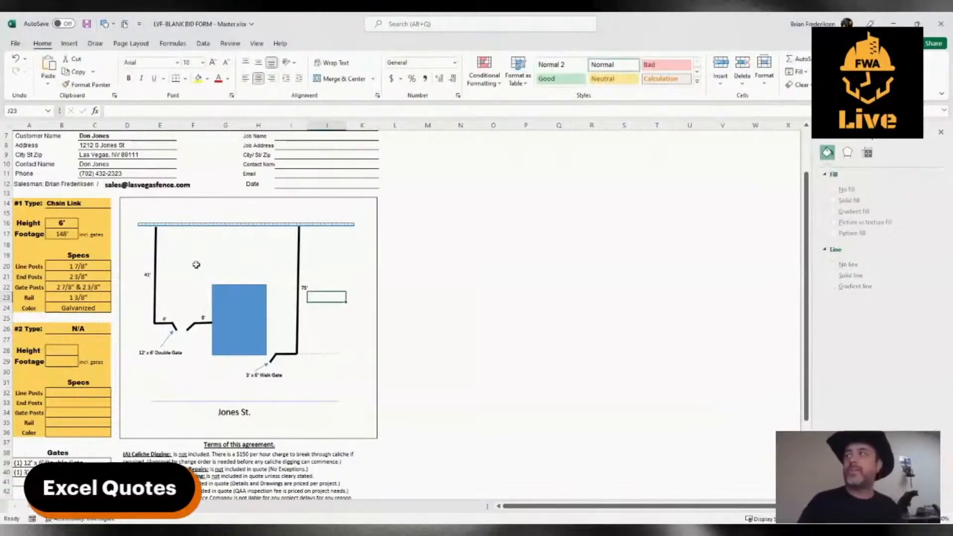
Copy the walk gate label to just above the rear wall and replace its text with Existing Wall.
{"action": "left_click", "coordinate": [276, 382]}
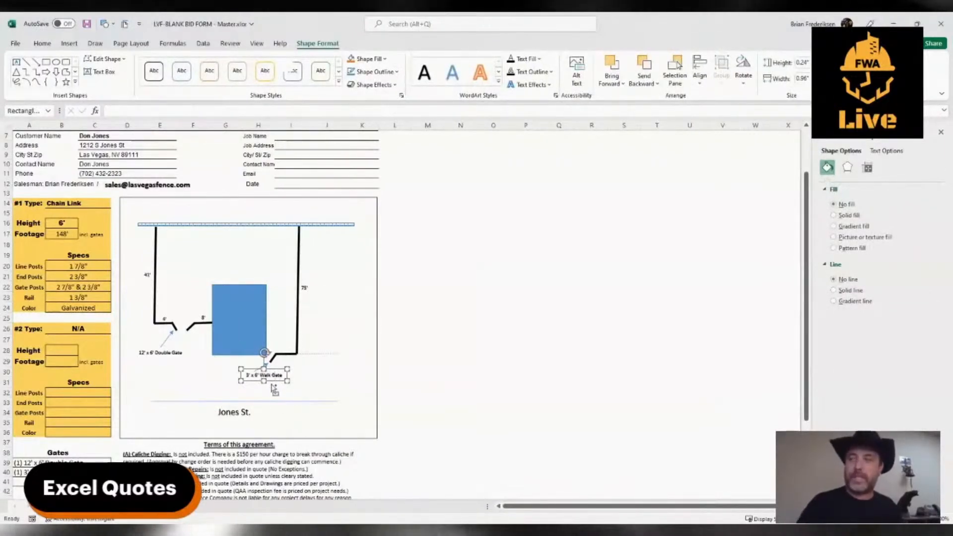
{"action": "left_click_drag", "start_coordinate": [271, 383], "coordinate": [233, 227]}
{"action": "triple_click", "coordinate": [226, 220]}
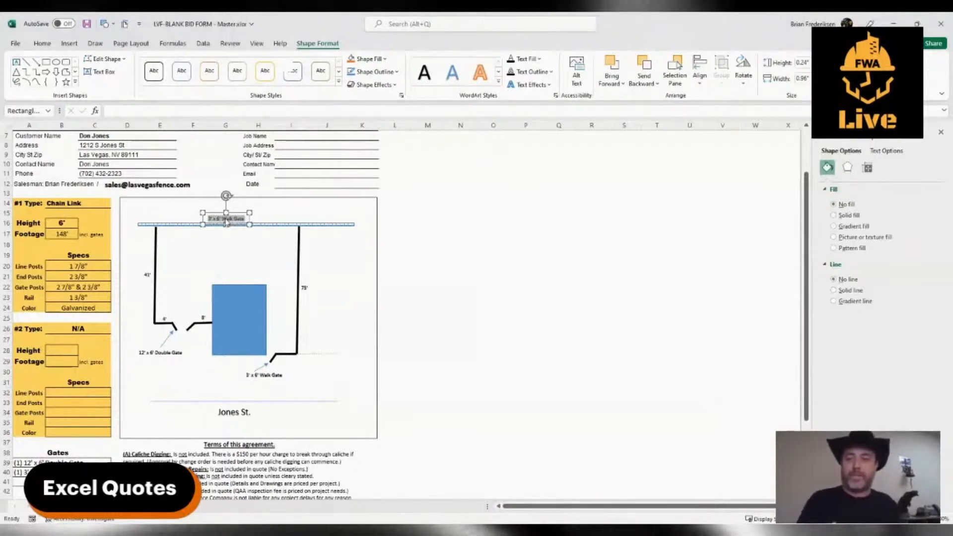
{"action": "type", "text": "6'"}
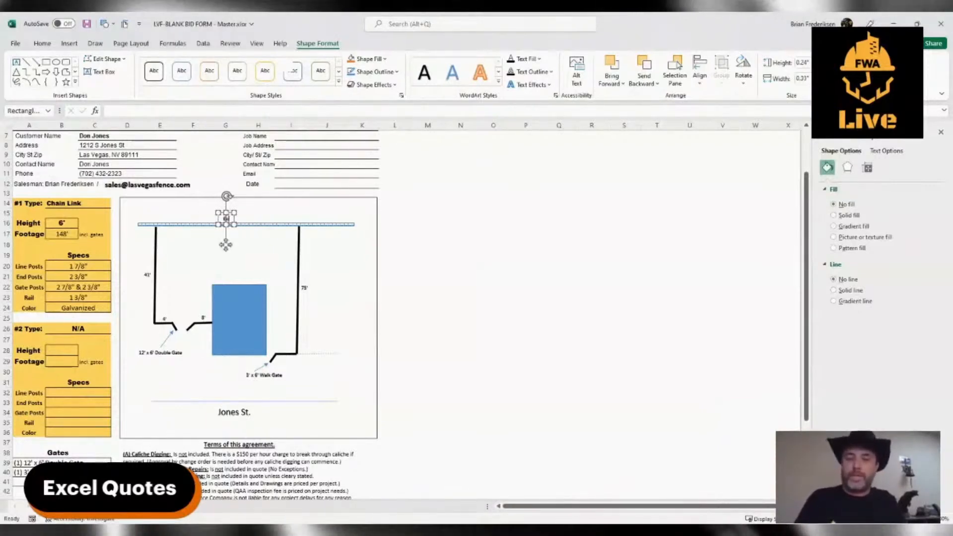
{"action": "type", "text": "isting Wall"}
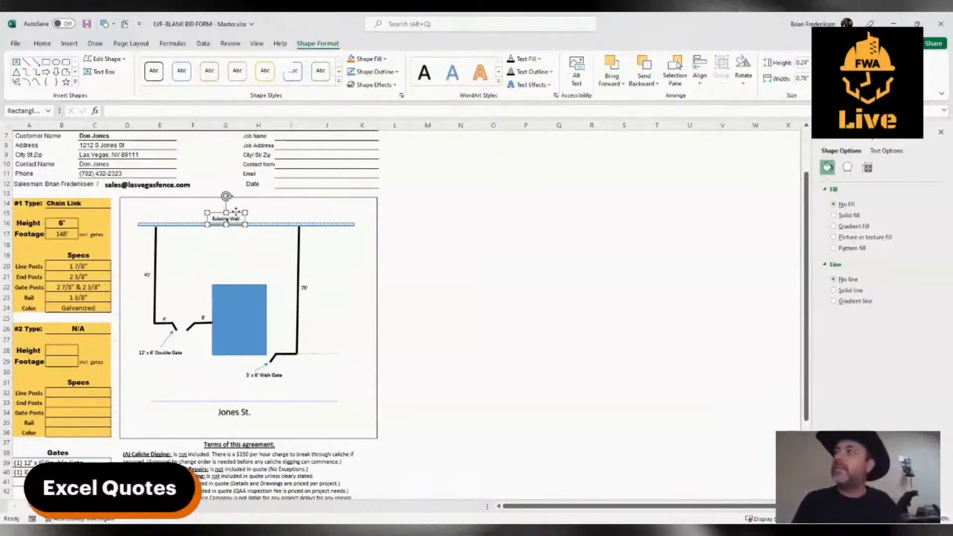
{"action": "left_click_drag", "start_coordinate": [235, 211], "coordinate": [237, 213]}
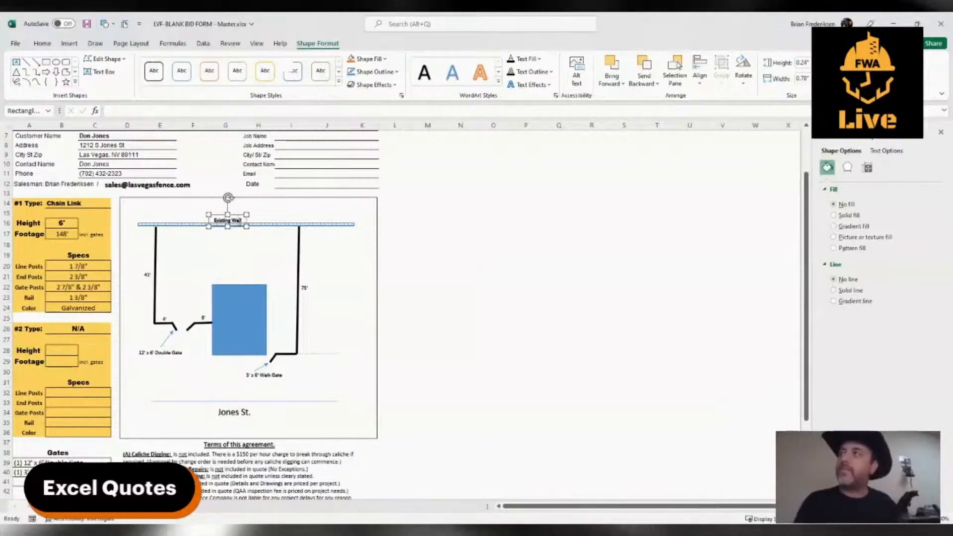
Copy the Existing Wall label onto the thin line beside the walk gate's fence corner and change it to Existing Fence.
{"action": "left_click_drag", "start_coordinate": [237, 215], "coordinate": [328, 350]}
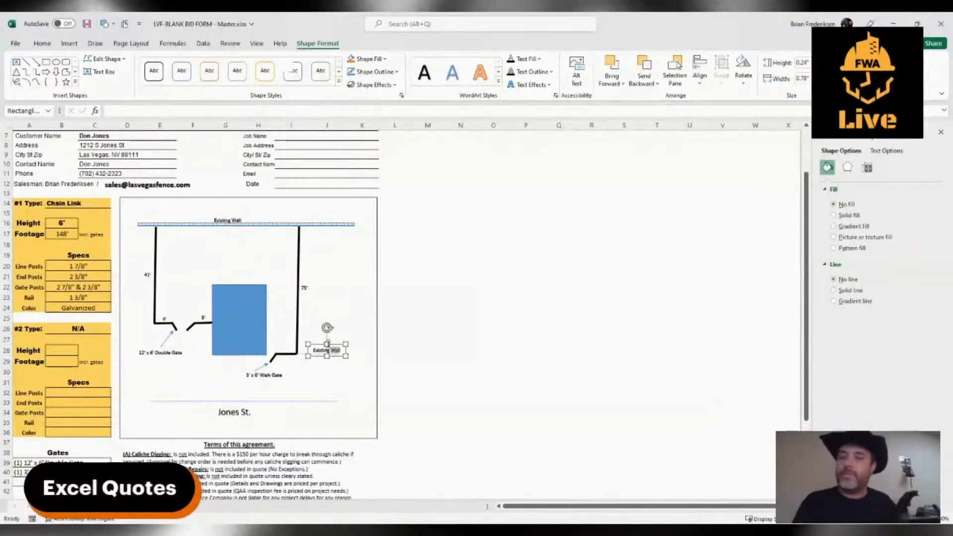
{"action": "type", "text": "Fence"}
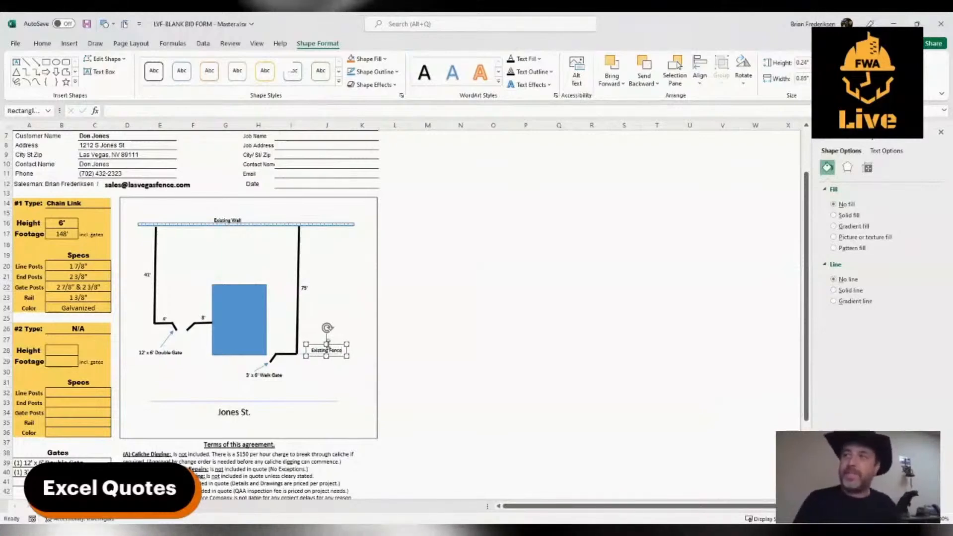
{"action": "left_click", "coordinate": [321, 386]}
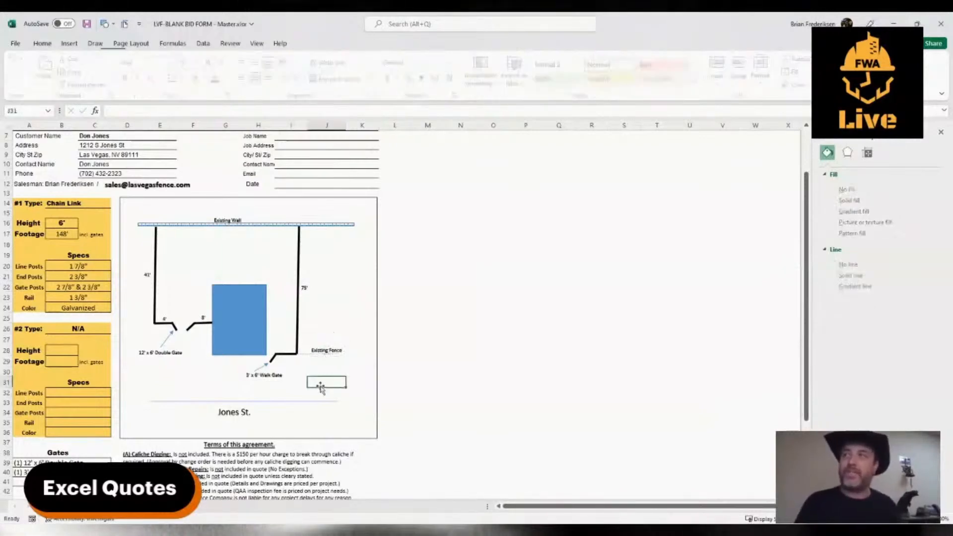
Copy the Existing Fence label to the middle of the blue rectangle and replace its text with House.
{"action": "left_click", "coordinate": [327, 349]}
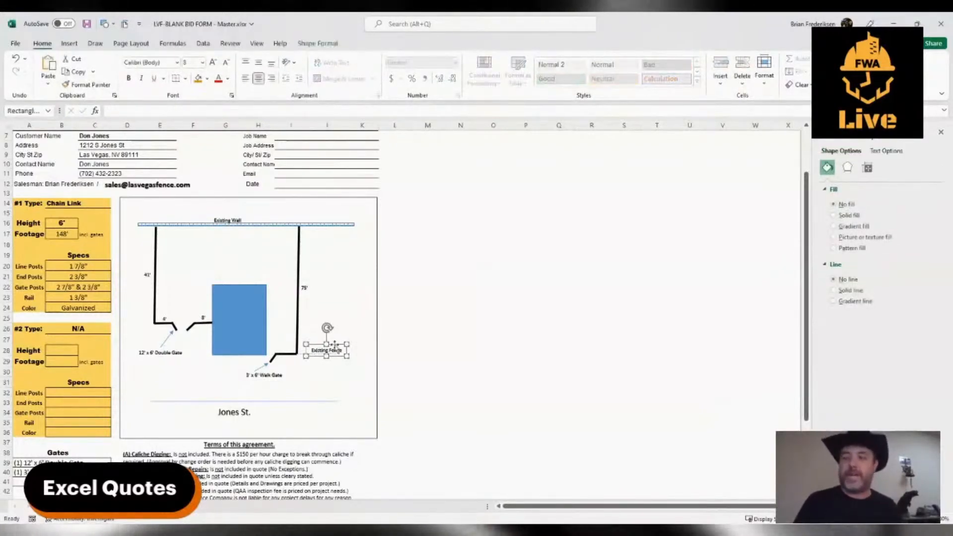
{"action": "left_click_drag", "start_coordinate": [338, 351], "coordinate": [249, 328]}
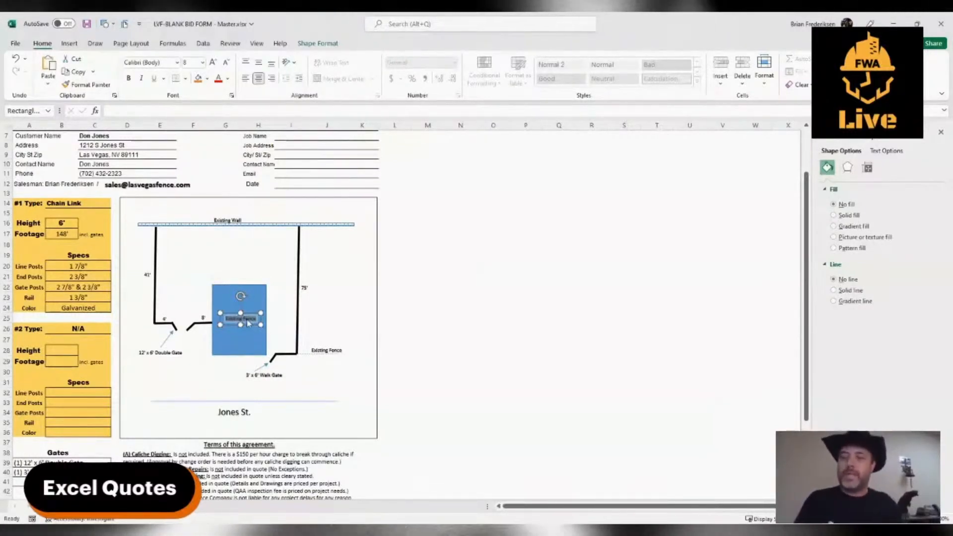
{"action": "type", "text": "House"}
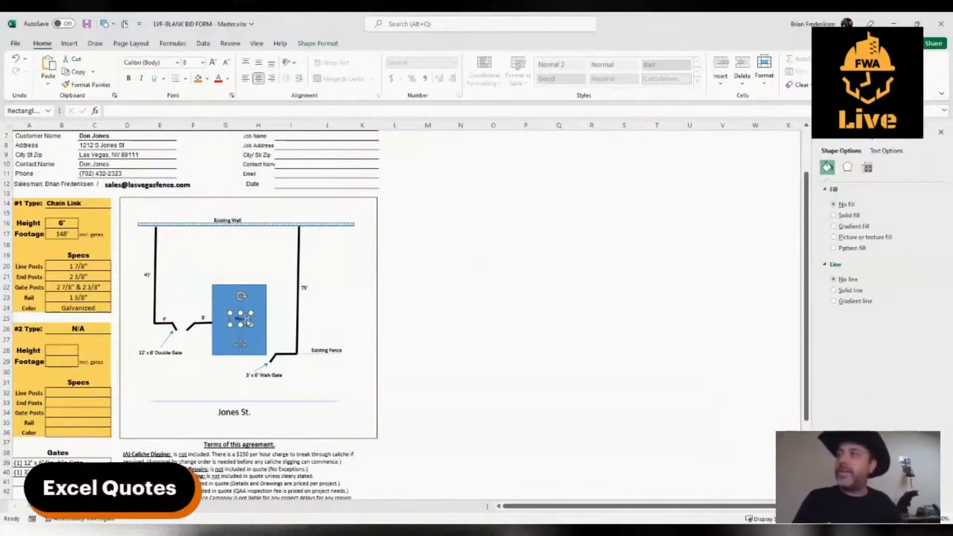
{"action": "left_click", "coordinate": [227, 363]}
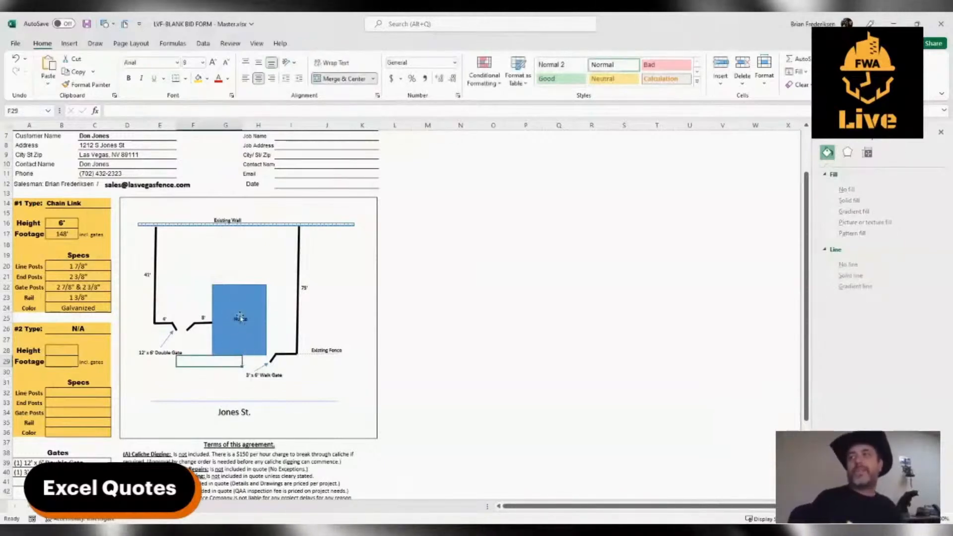
{"action": "left_click", "coordinate": [318, 382]}
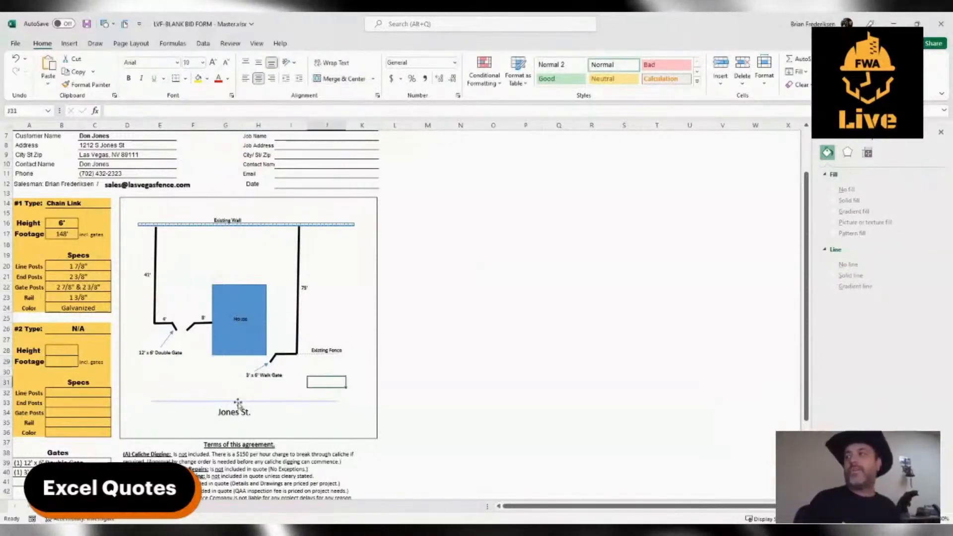
{"action": "left_click", "coordinate": [305, 455]}
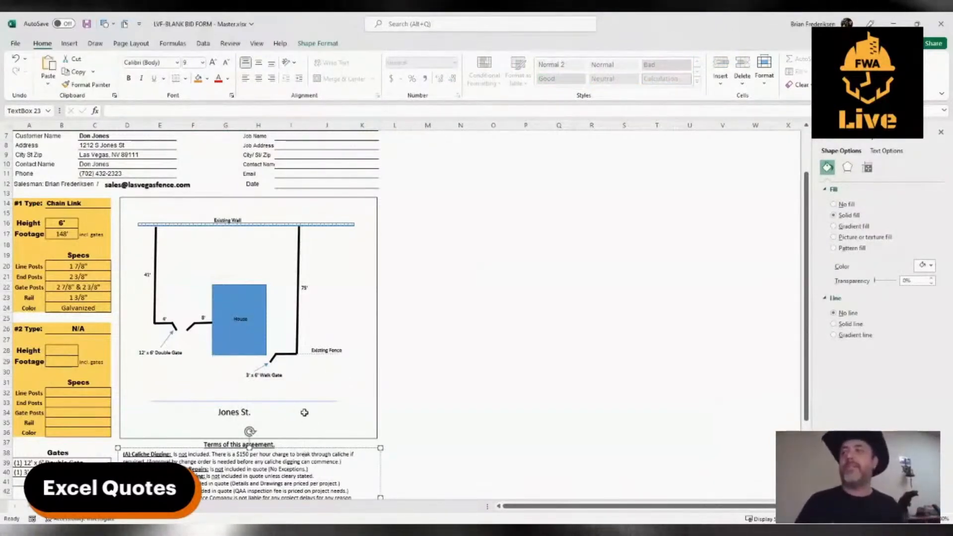
{"action": "left_click", "coordinate": [248, 355]}
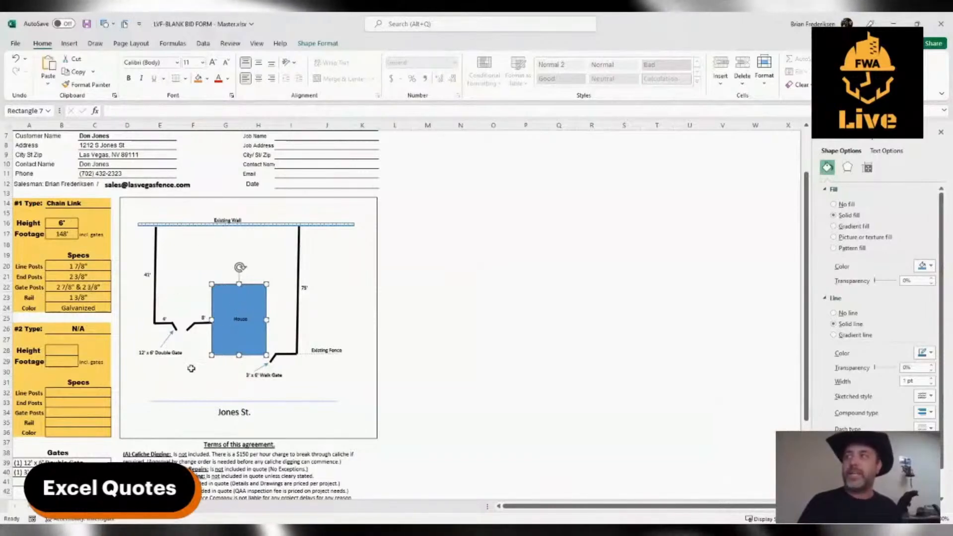
{"action": "left_click", "coordinate": [188, 370]}
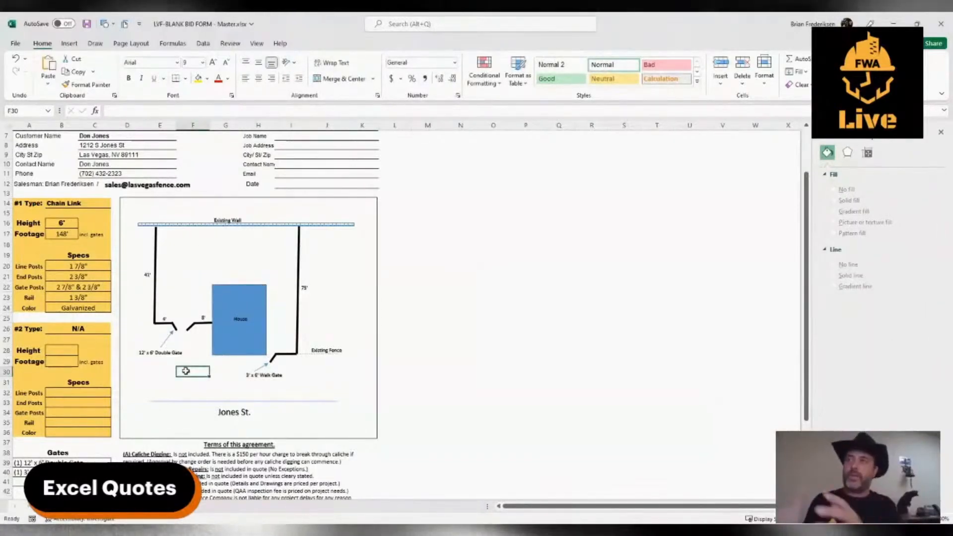
Copy the house rectangle beside the 75' fence, narrow it to a vertical bar, and add a horizontal bar across its top to form a T.
{"action": "left_click", "coordinate": [233, 341]}
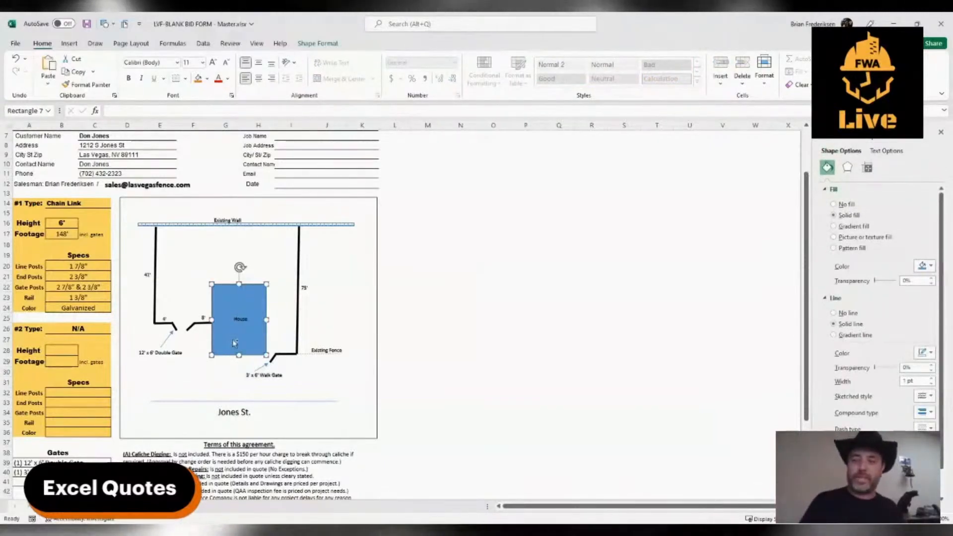
{"action": "left_click_drag", "start_coordinate": [235, 342], "coordinate": [334, 283]}
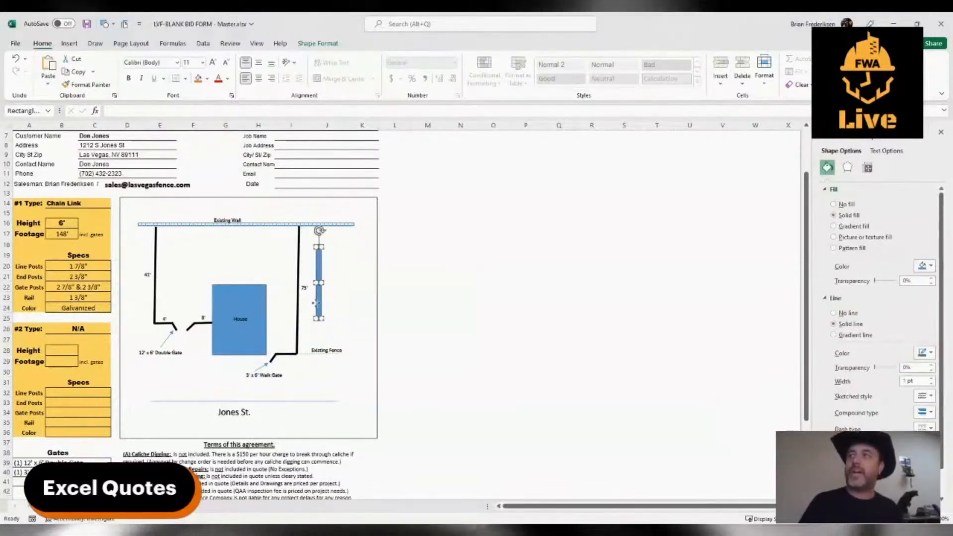
{"action": "left_click_drag", "start_coordinate": [331, 308], "coordinate": [336, 288]}
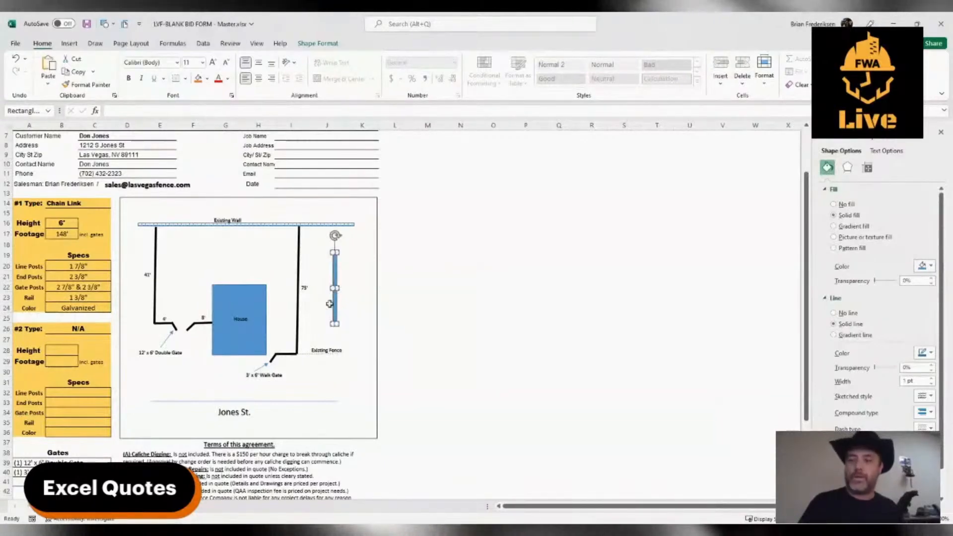
{"action": "left_click_drag", "start_coordinate": [337, 324], "coordinate": [350, 251]}
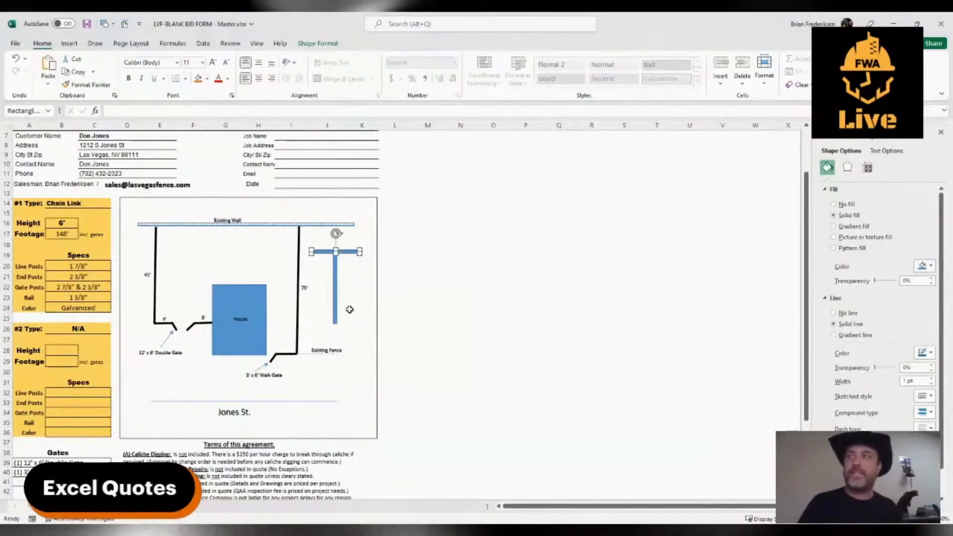
{"action": "left_click", "coordinate": [353, 315]}
Insert a small isosceles triangle, about 0.13" high and 0.11" wide, and place it where the T's two bars meet.
{"action": "left_click", "coordinate": [337, 302]}
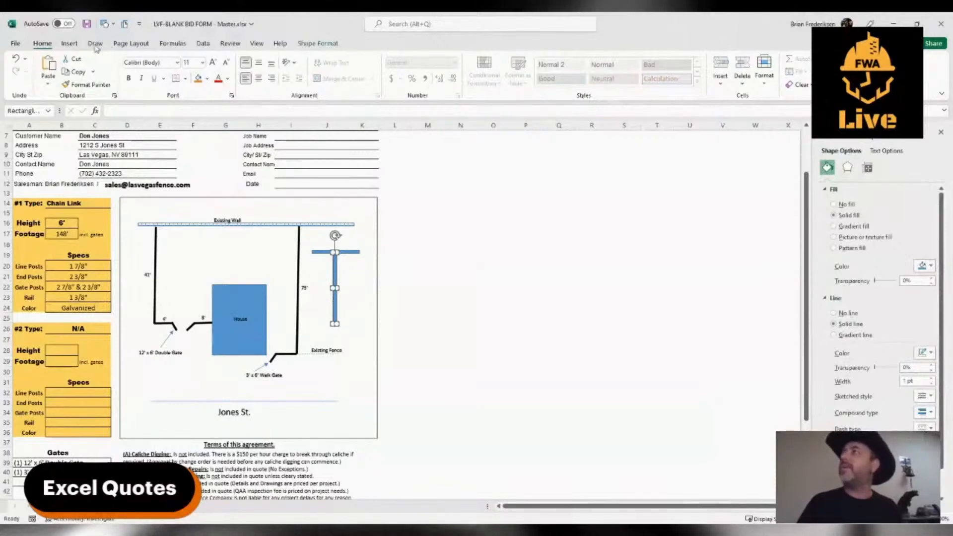
{"action": "left_click", "coordinate": [70, 44]}
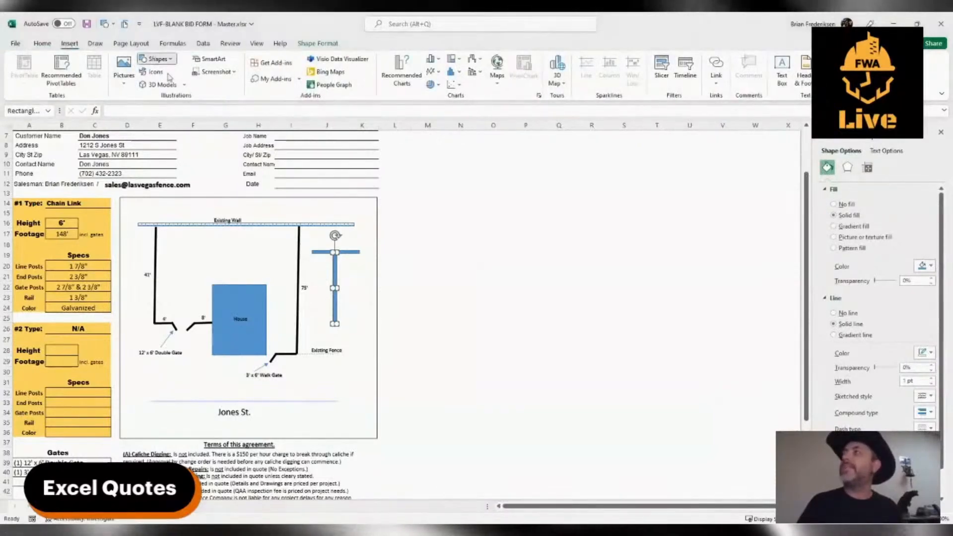
{"action": "left_click", "coordinate": [263, 89]}
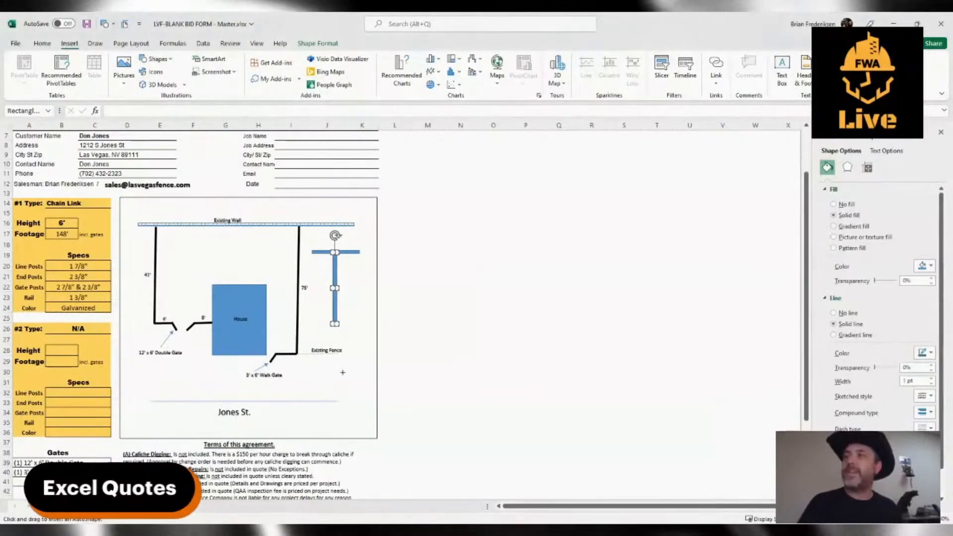
{"action": "left_click_drag", "start_coordinate": [344, 371], "coordinate": [336, 274]}
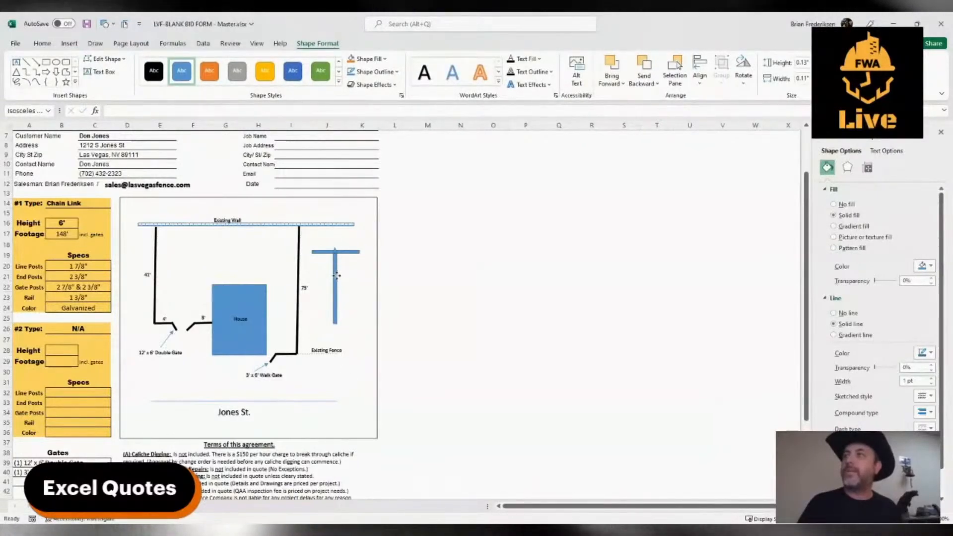
Copy the T's vertical bar and stretch the copy into a rectangle about 1.54" high and 0.88" wide over the T.
{"action": "left_click", "coordinate": [337, 300]}
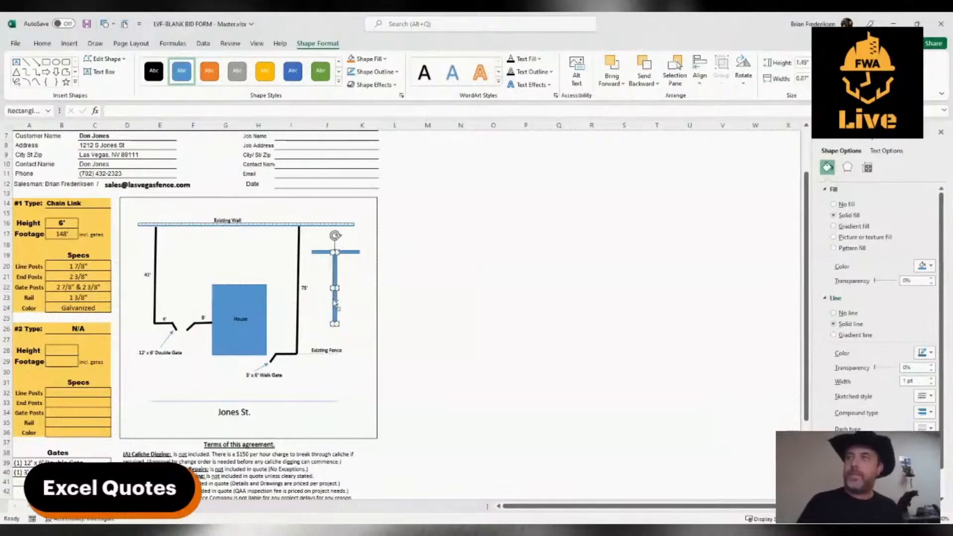
{"action": "left_click_drag", "start_coordinate": [336, 300], "coordinate": [316, 320]}
{"action": "left_click_drag", "start_coordinate": [350, 252], "coordinate": [359, 249]}
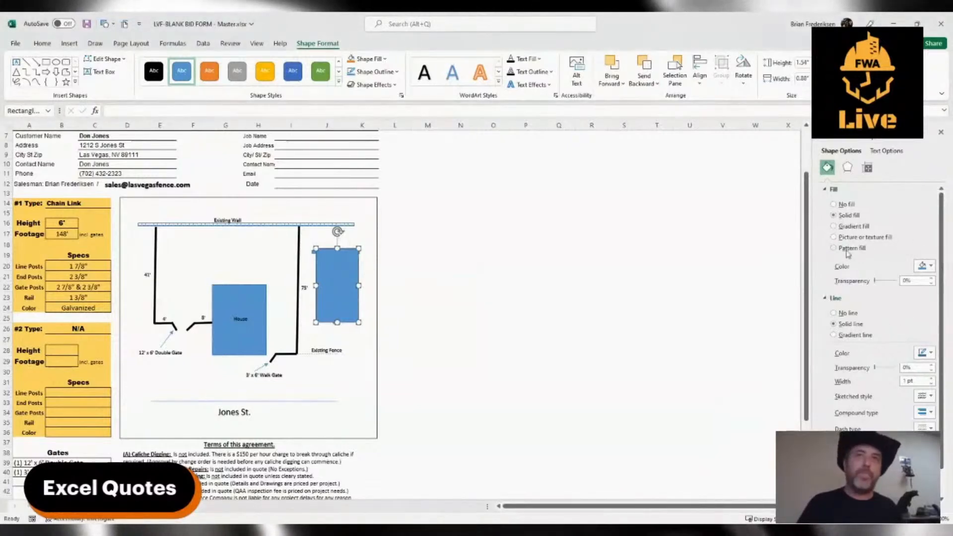
Give the new rectangle an outlined diamond pattern fill that resembles chain link mesh.
{"action": "left_click", "coordinate": [834, 250]}
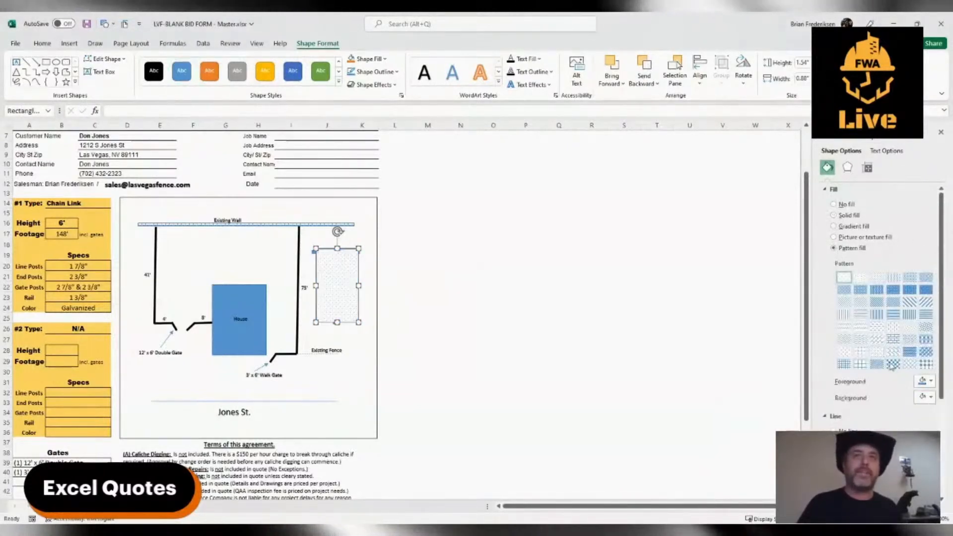
{"action": "left_click", "coordinate": [909, 366]}
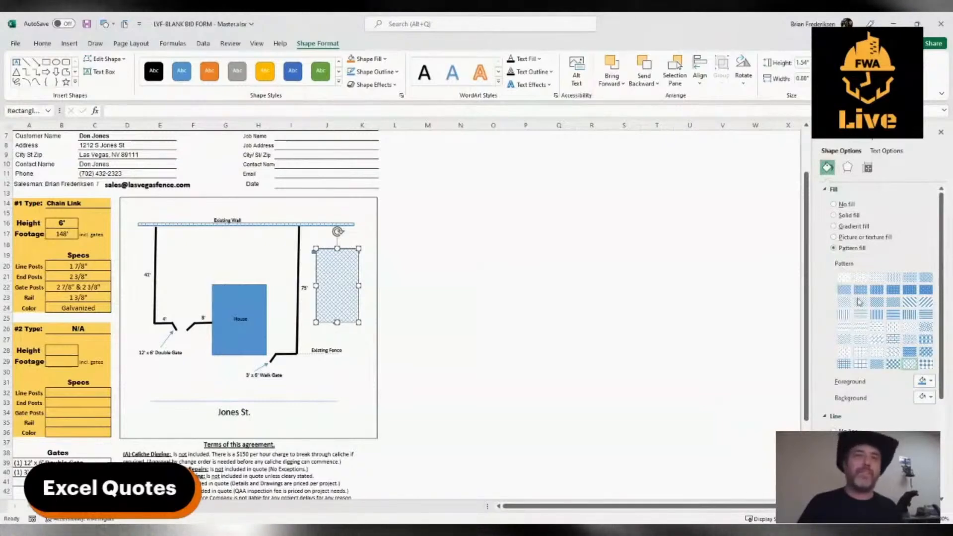
{"action": "left_click", "coordinate": [357, 350]}
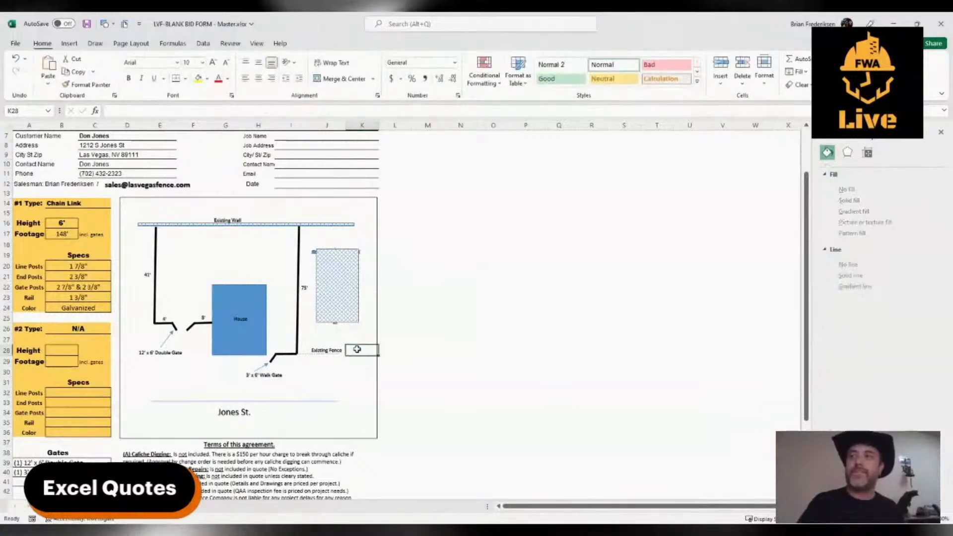
Remove the mesh rectangle's outline and place the rectangle behind the T's bars.
{"action": "left_click", "coordinate": [334, 283]}
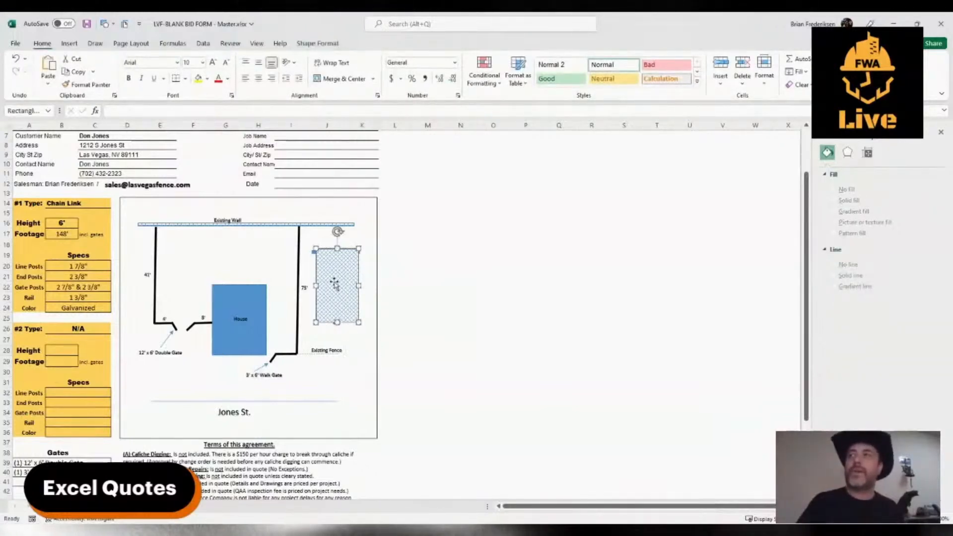
{"action": "scroll", "coordinate": [867, 377], "scroll_direction": "down", "scroll_amount": 2}
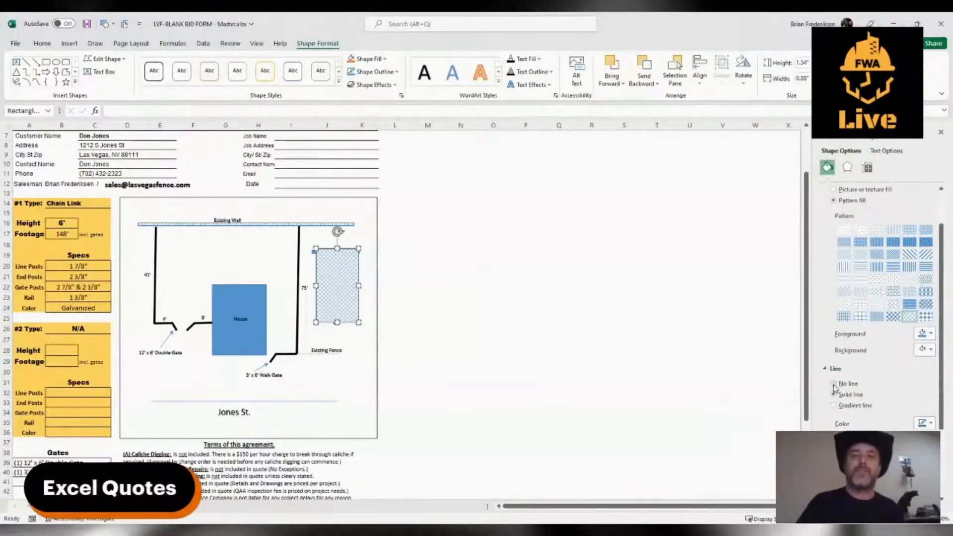
{"action": "scroll", "coordinate": [835, 386], "scroll_direction": "up", "scroll_amount": 1}
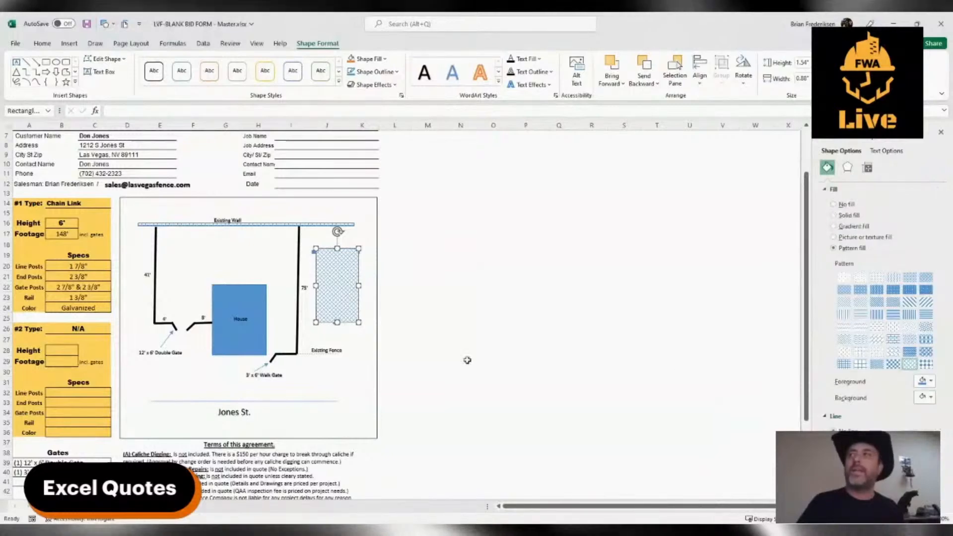
{"action": "left_click", "coordinate": [345, 362]}
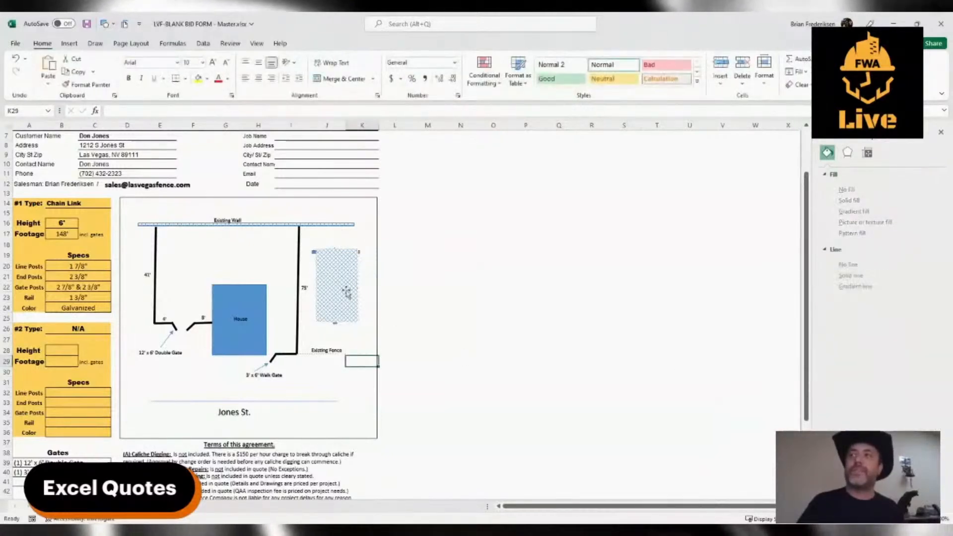
{"action": "left_click", "coordinate": [335, 283]}
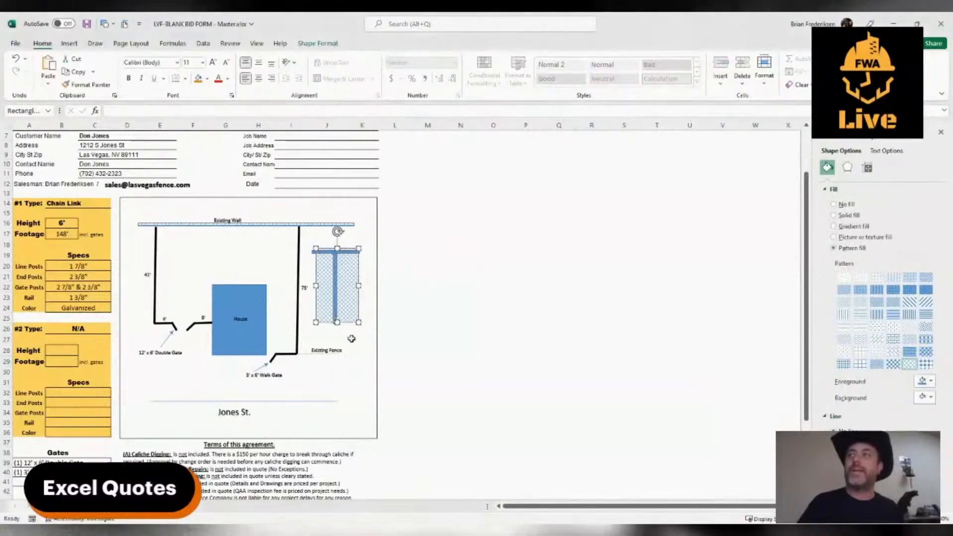
{"action": "left_click", "coordinate": [357, 372]}
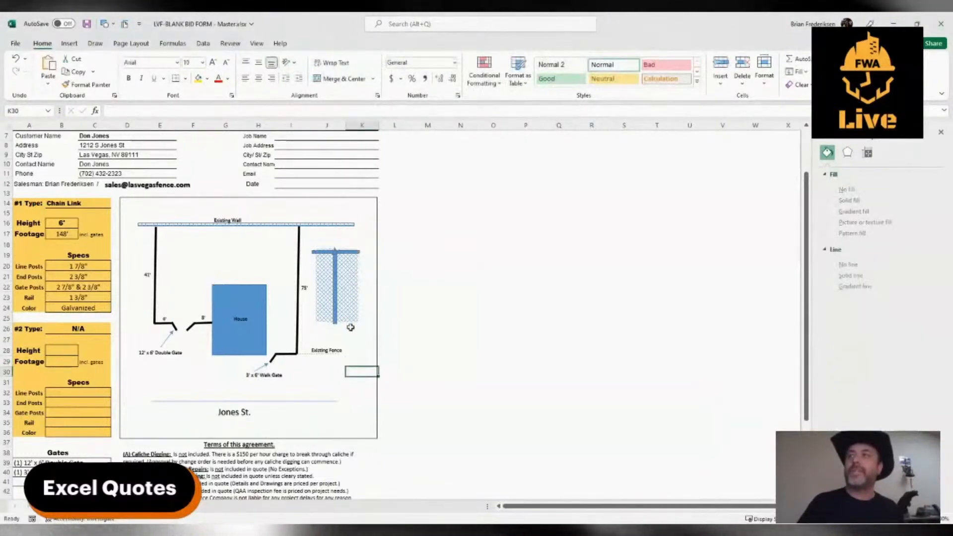
Draw a horizontal line about 0.94" long along the mesh's bottom edge and place a copy of it slightly higher.
{"action": "left_click", "coordinate": [74, 45]}
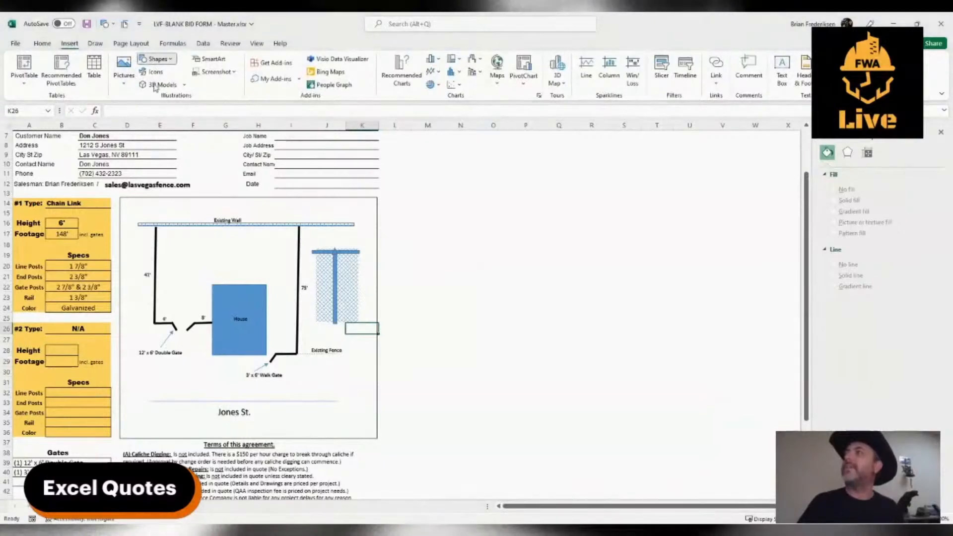
{"action": "left_click", "coordinate": [153, 84]}
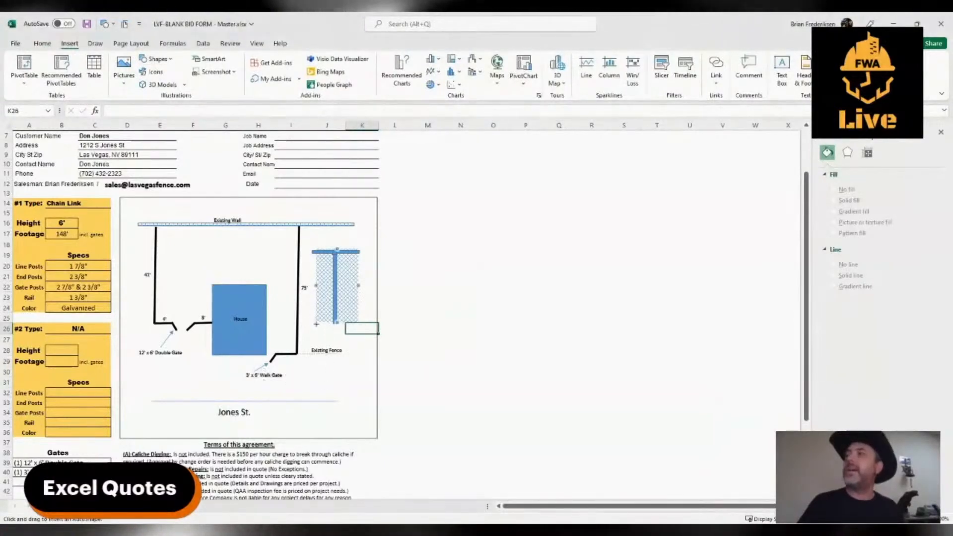
{"action": "left_click_drag", "start_coordinate": [361, 324], "coordinate": [316, 324]}
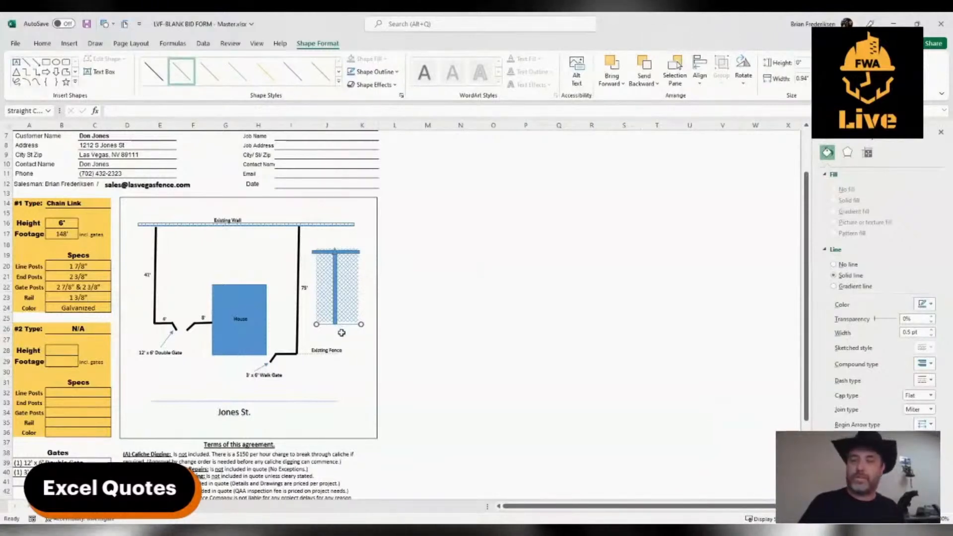
{"action": "left_click_drag", "start_coordinate": [348, 324], "coordinate": [346, 320]}
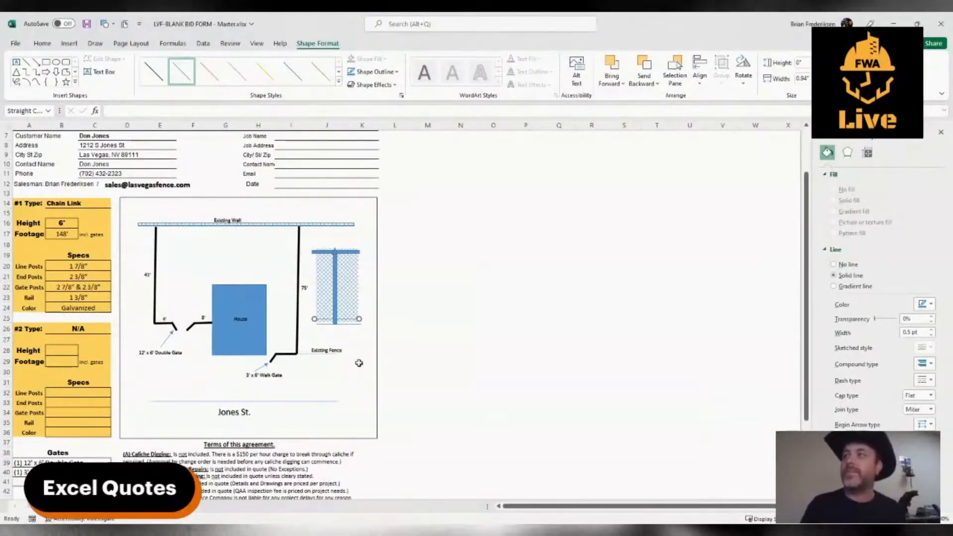
{"action": "left_click", "coordinate": [358, 363]}
Copy the 75' label to the outer side of the mesh detail and change its text to 6'.
{"action": "left_click", "coordinate": [307, 289]}
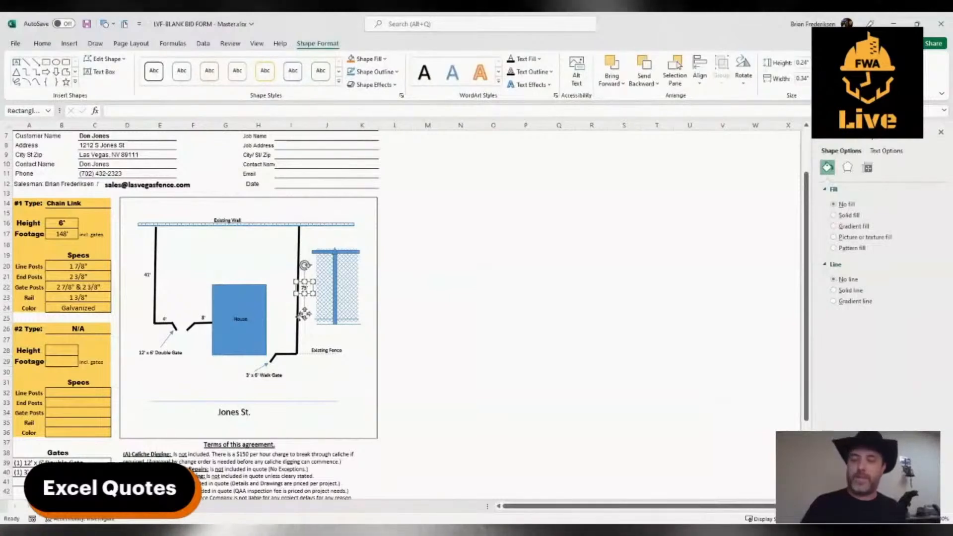
{"action": "left_click_drag", "start_coordinate": [301, 316], "coordinate": [362, 316]}
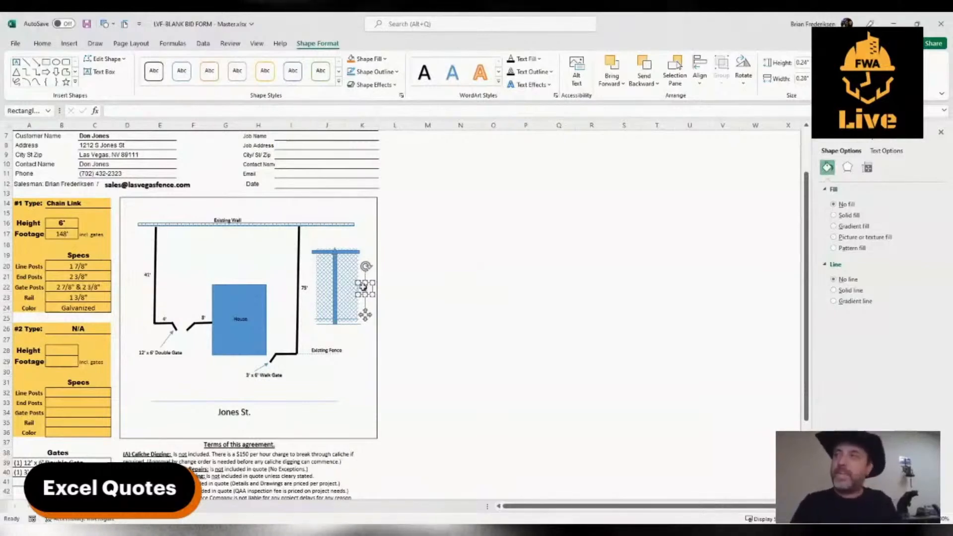
{"action": "left_click", "coordinate": [363, 346]}
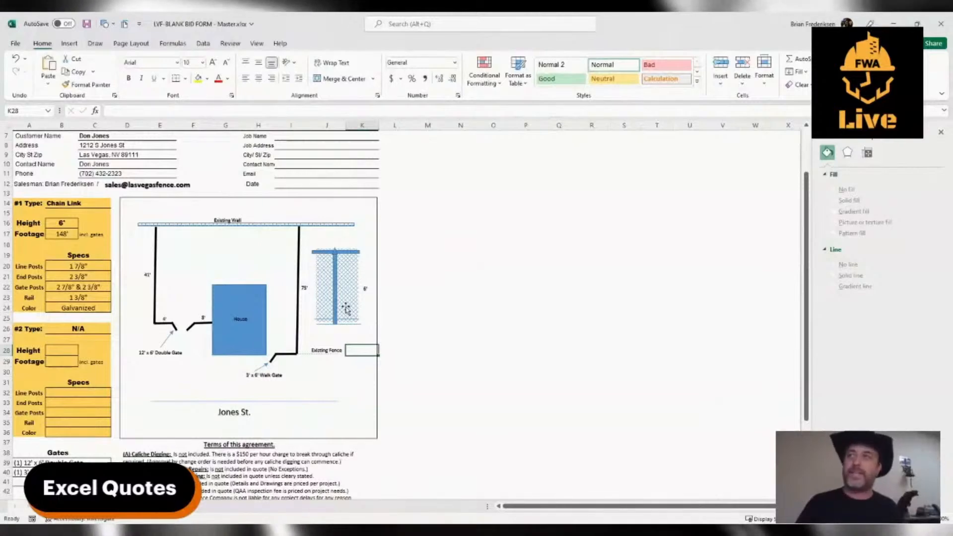
Draw a vertical double-headed arrow about 1.58" long between the mesh and the 6' label, spanning the mesh's height.
{"action": "left_click", "coordinate": [65, 44]}
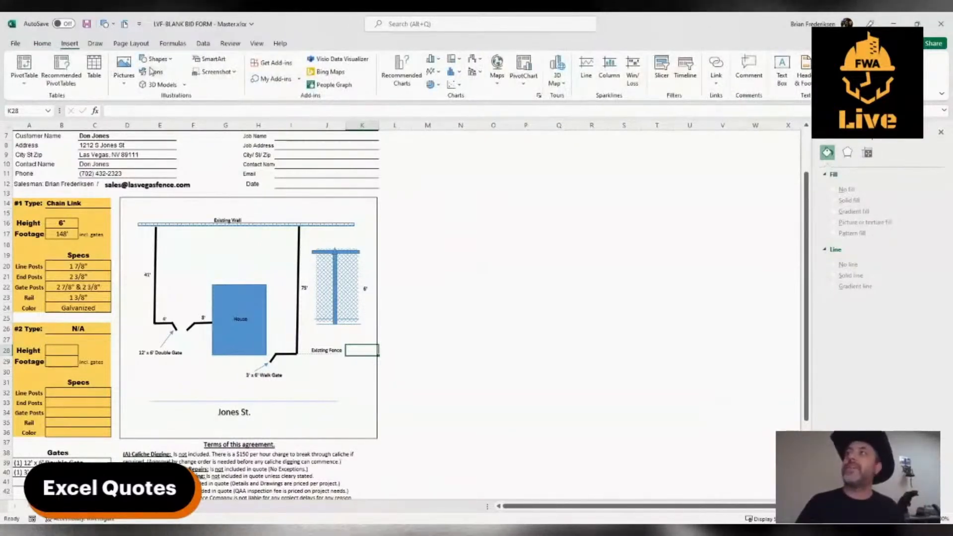
{"action": "left_click", "coordinate": [159, 123]}
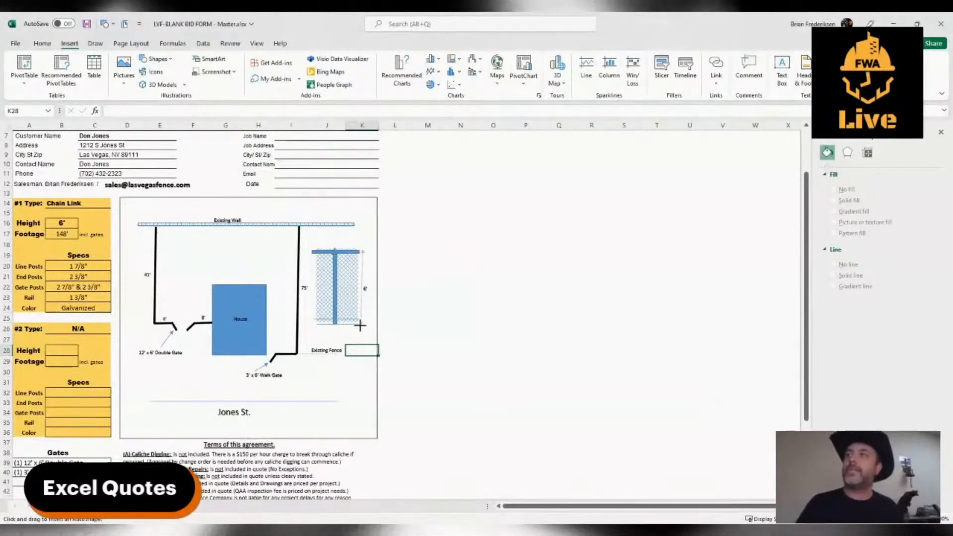
{"action": "left_click_drag", "start_coordinate": [361, 325], "coordinate": [362, 250]}
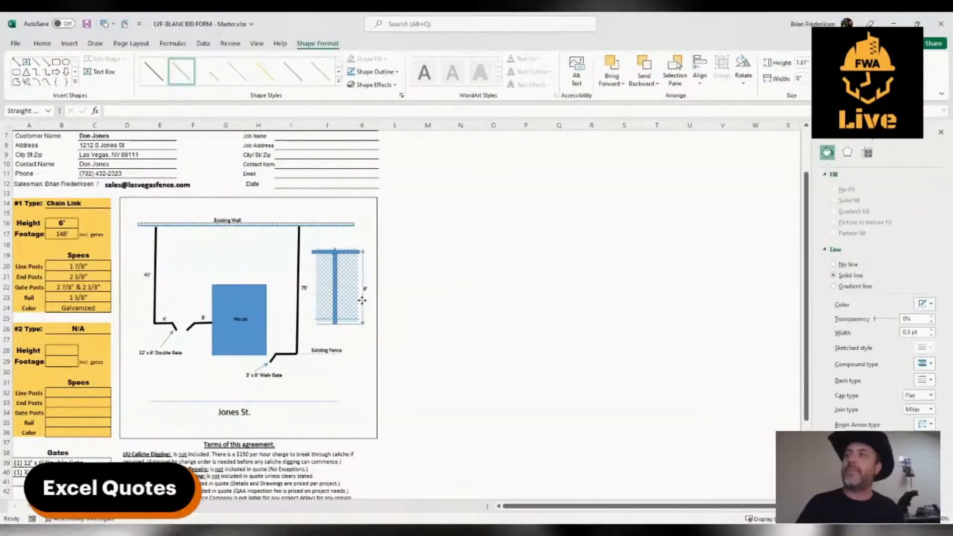
{"action": "left_click", "coordinate": [352, 359]}
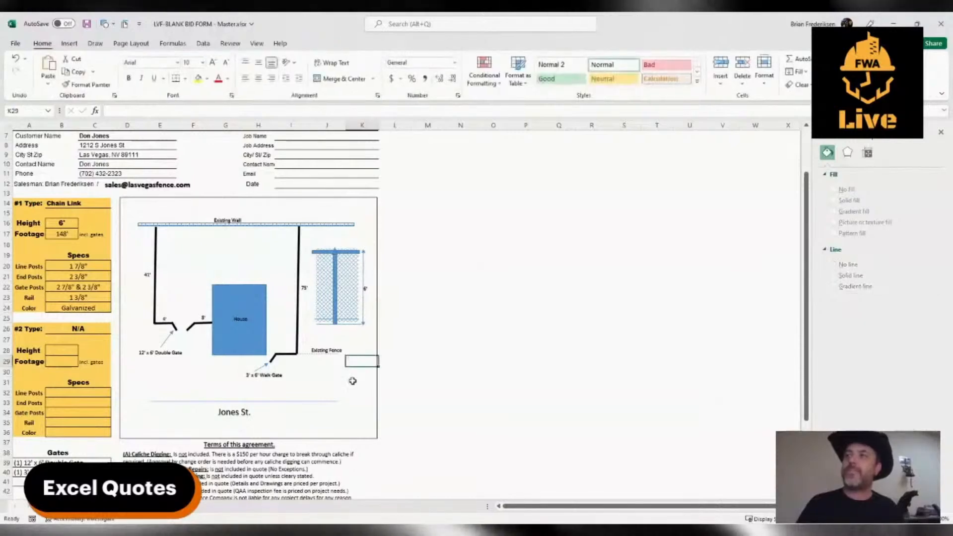
{"action": "left_click", "coordinate": [363, 324]}
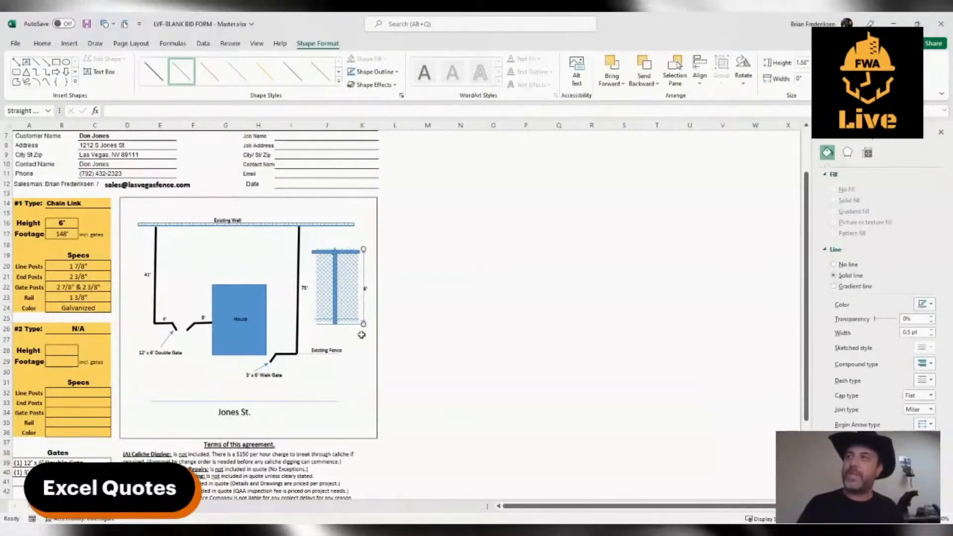
{"action": "left_click", "coordinate": [357, 360]}
{"action": "left_click", "coordinate": [365, 287]}
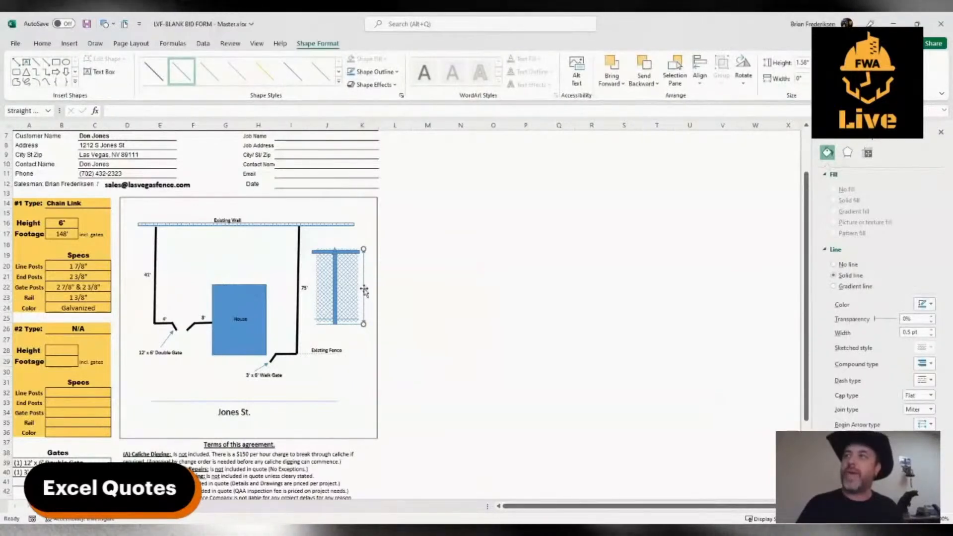
{"action": "left_click_drag", "start_coordinate": [367, 297], "coordinate": [363, 288]}
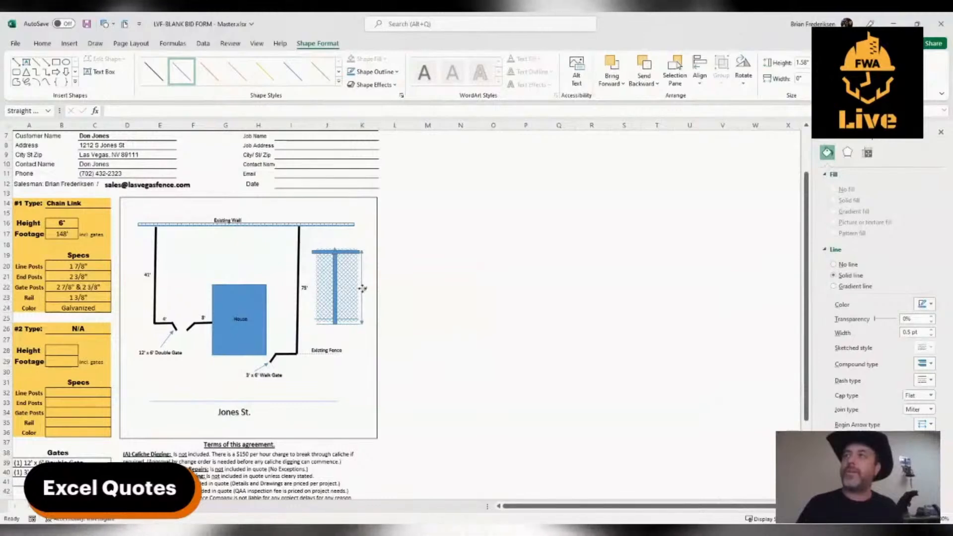
{"action": "left_click", "coordinate": [360, 351]}
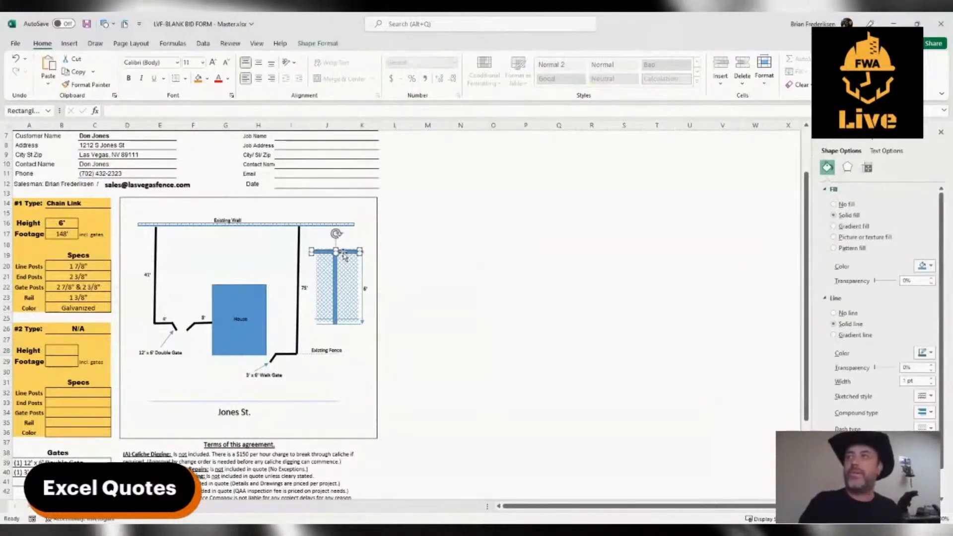
Delete the T's horizontal bar and copy the upper of the two bottom lines to the top of the mesh.
{"action": "left_click_drag", "start_coordinate": [344, 256], "coordinate": [351, 319]}
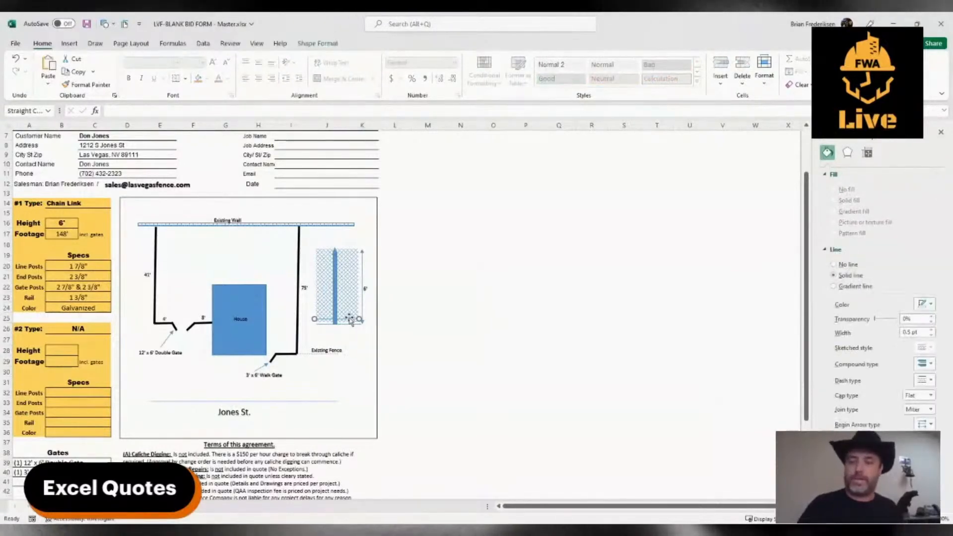
{"action": "left_click_drag", "start_coordinate": [347, 319], "coordinate": [348, 251]}
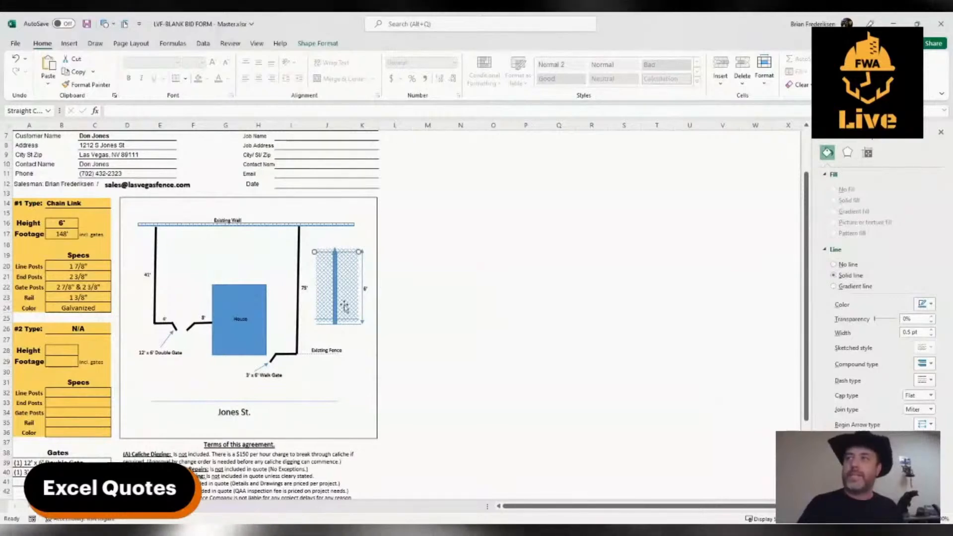
{"action": "left_click", "coordinate": [357, 370]}
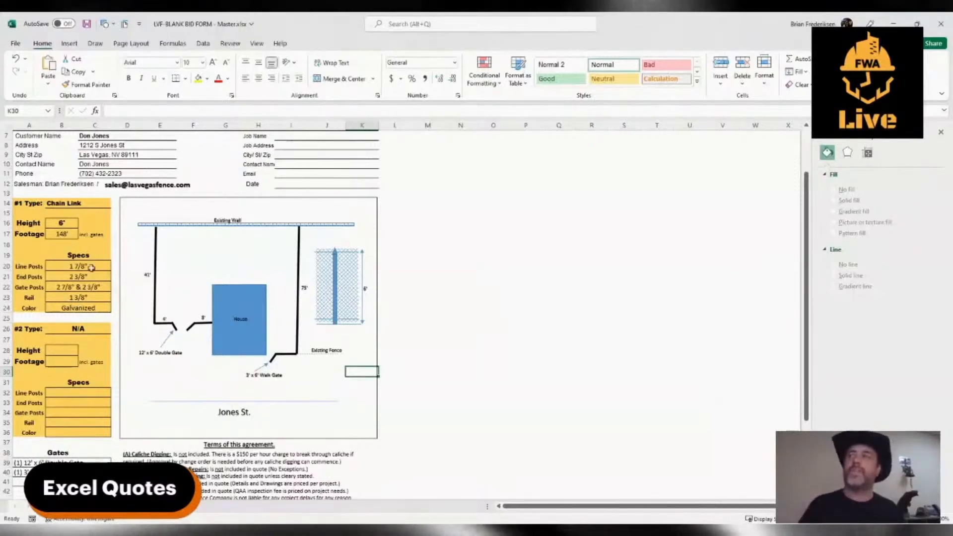
Copy the Existing Fence label above the mesh detail and replace its text with Tension Wire.
{"action": "left_click", "coordinate": [323, 350]}
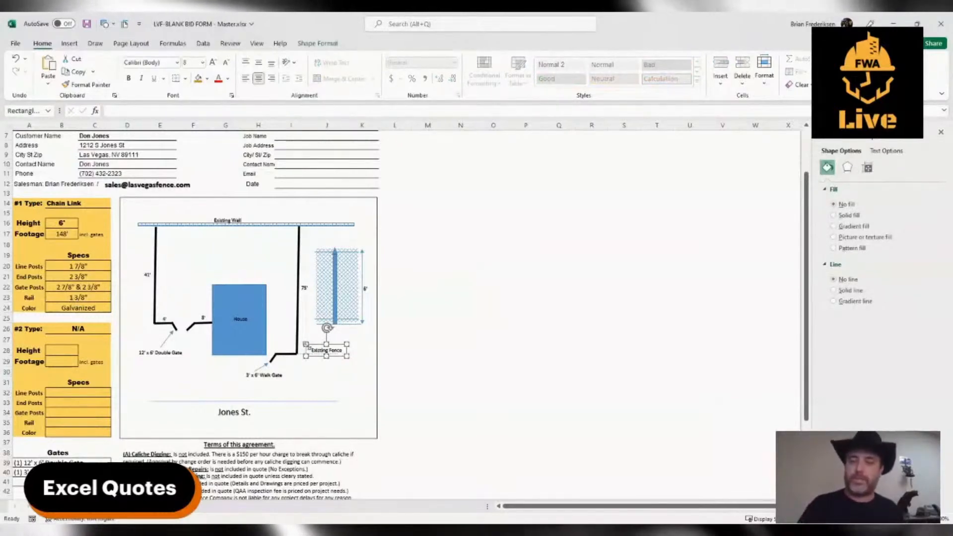
{"action": "key", "text": "ctrl+v"}
{"action": "left_click_drag", "start_coordinate": [323, 364], "coordinate": [322, 249]}
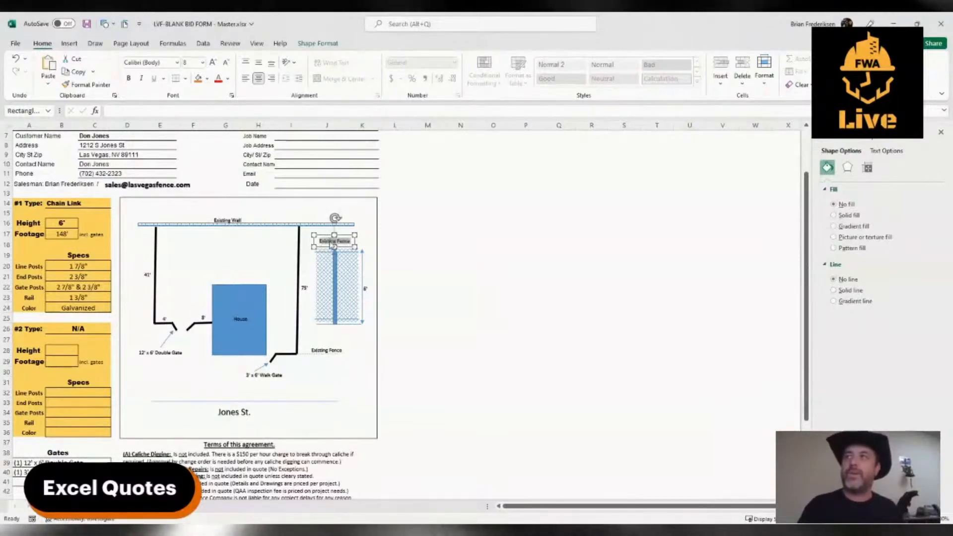
{"action": "triple_click", "coordinate": [331, 244]}
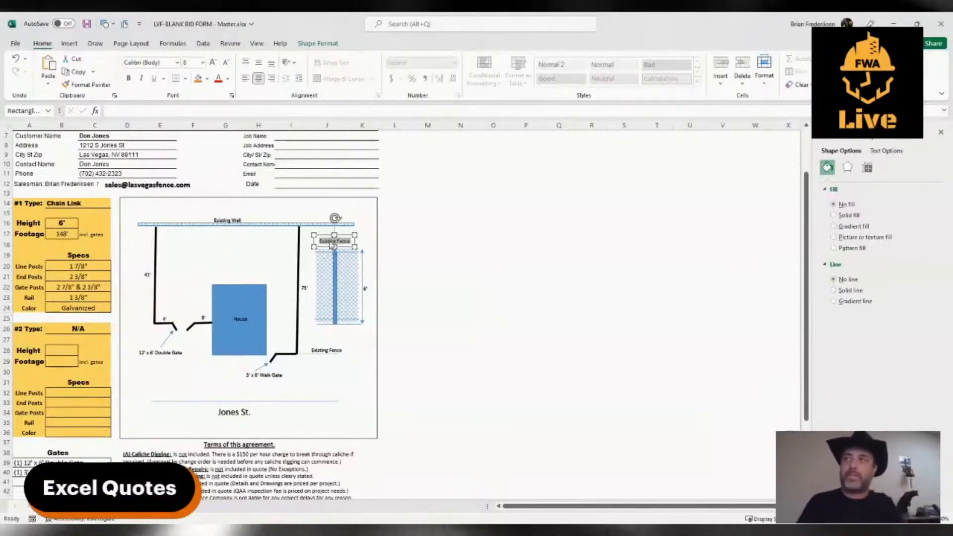
{"action": "type", "text": "Tension"}
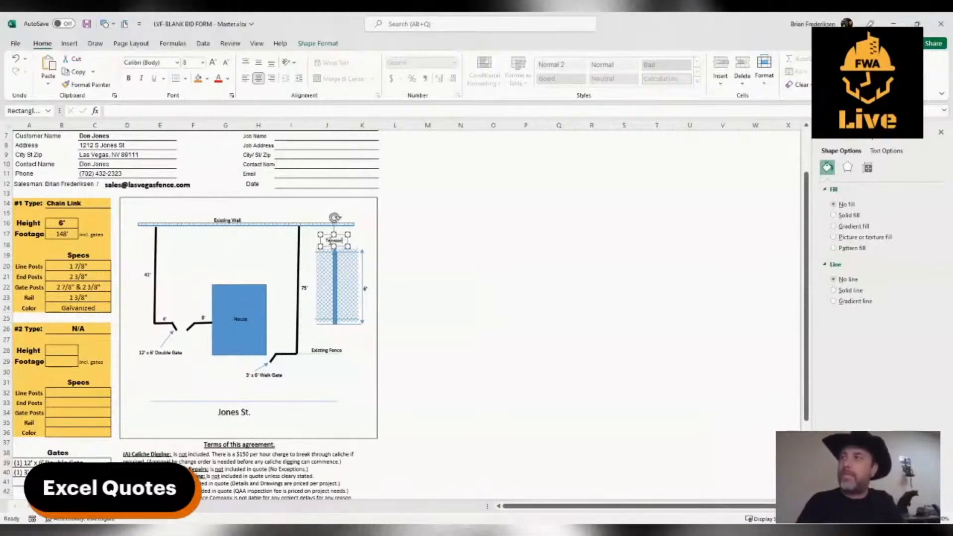
{"action": "type", "text": " Wire"}
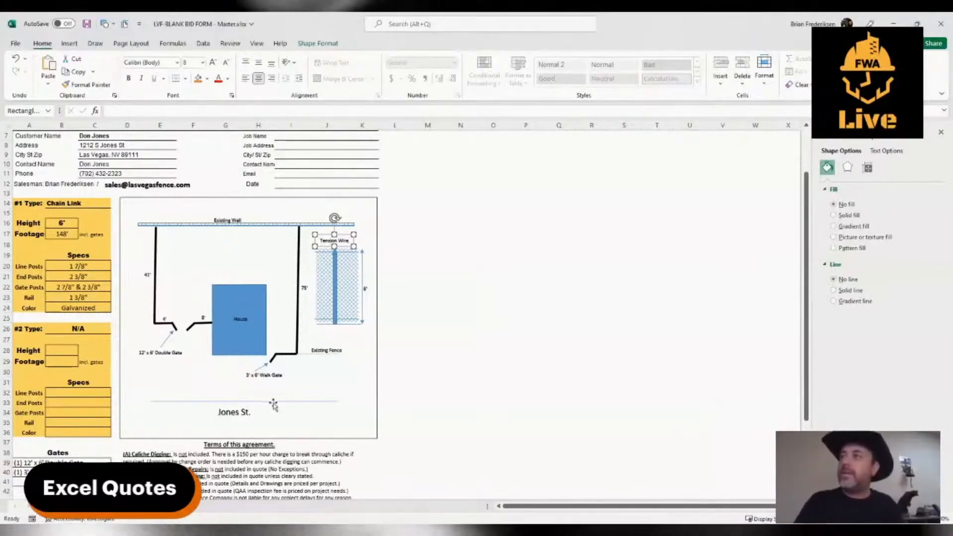
{"action": "left_click", "coordinate": [329, 380]}
Draw a short arrow from the Tension Wire label down to the line at the top of the mesh detail.
{"action": "left_click", "coordinate": [69, 43]}
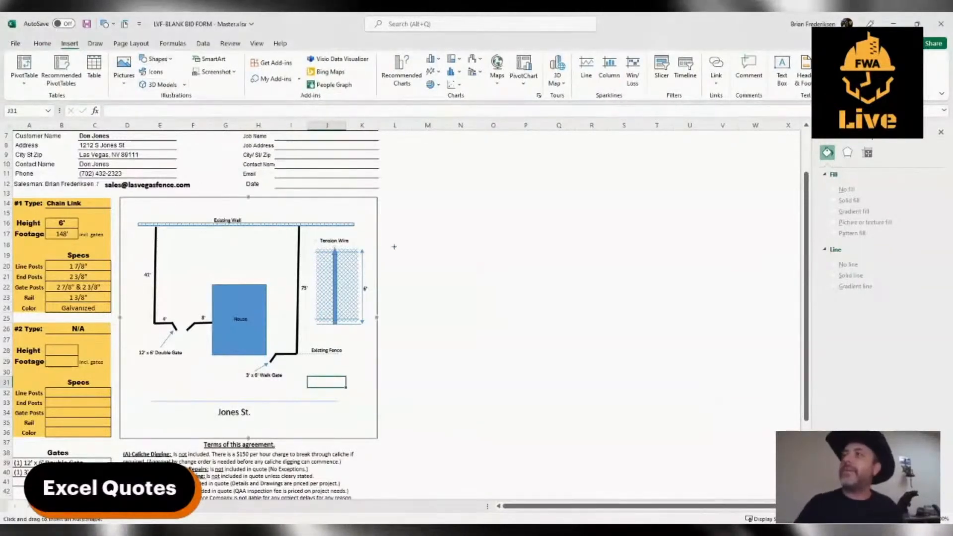
{"action": "left_click_drag", "start_coordinate": [344, 251], "coordinate": [345, 252]}
{"action": "left_click", "coordinate": [353, 386]}
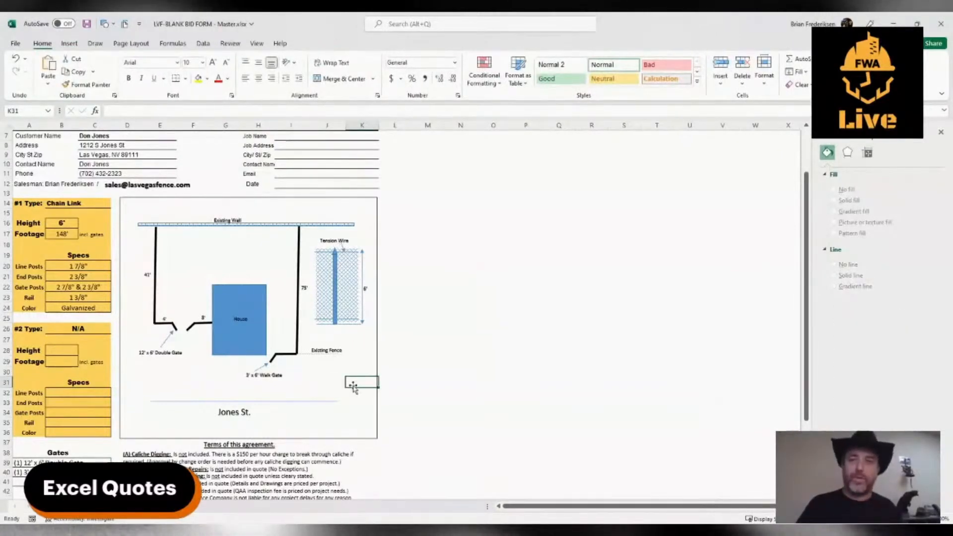
{"action": "left_click", "coordinate": [326, 247]}
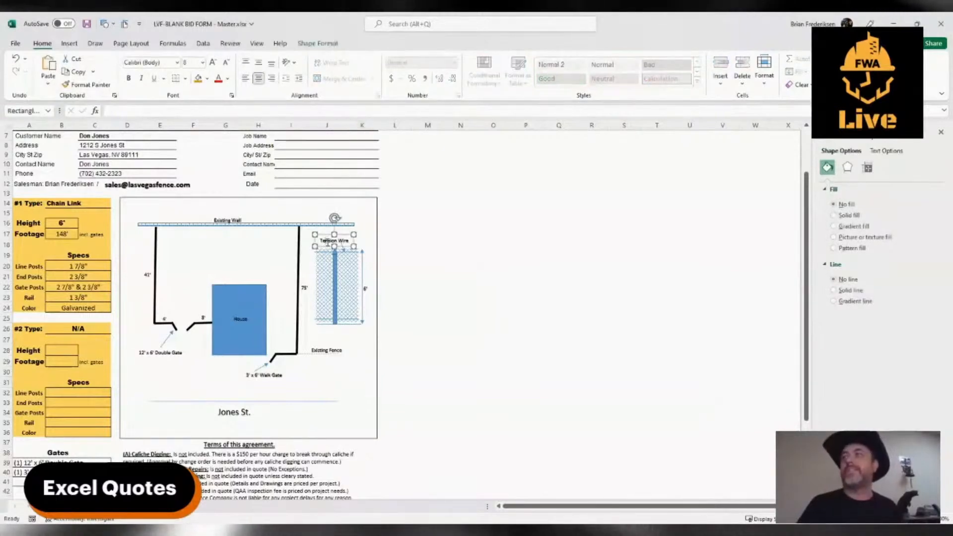
{"action": "left_click", "coordinate": [327, 392]}
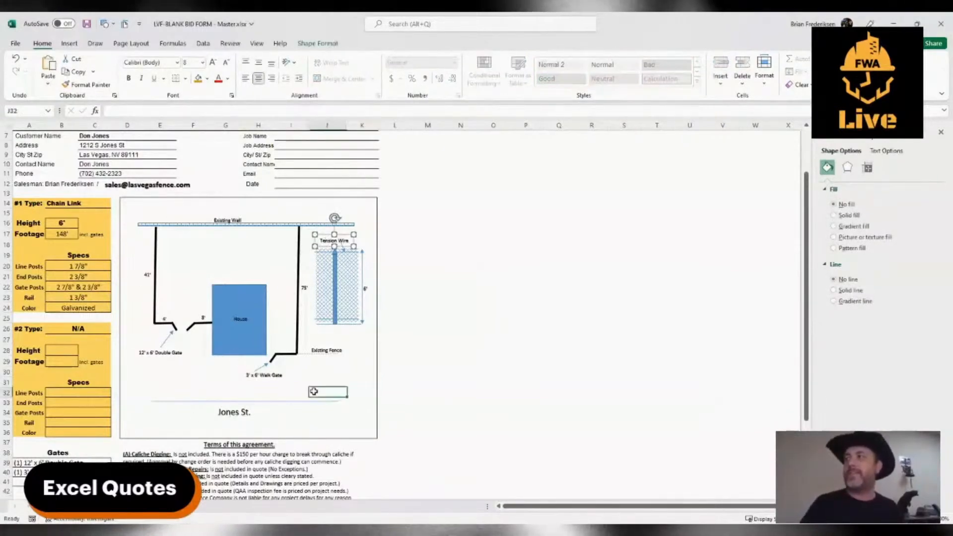
Replace the Rail spec of the #1 Chain Link type with Tension Wire.
{"action": "left_click", "coordinate": [73, 296]}
{"action": "type", "text": "Te"}
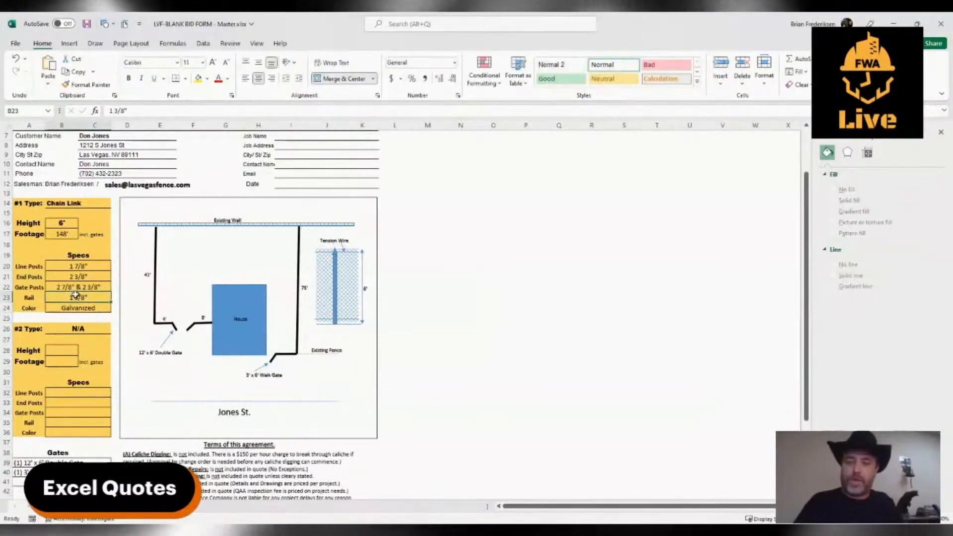
{"action": "type", "text": "nsion Wire"}
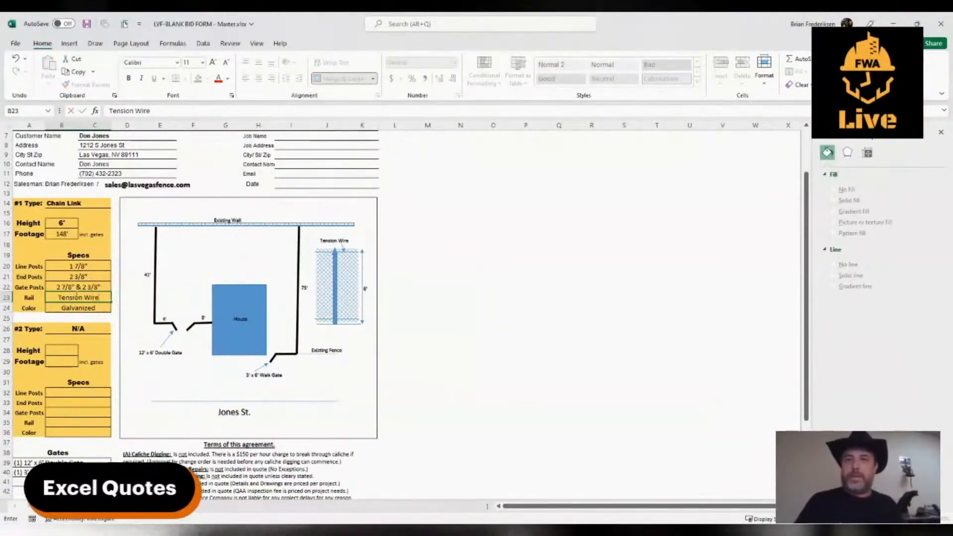
{"action": "left_click", "coordinate": [703, 368]}
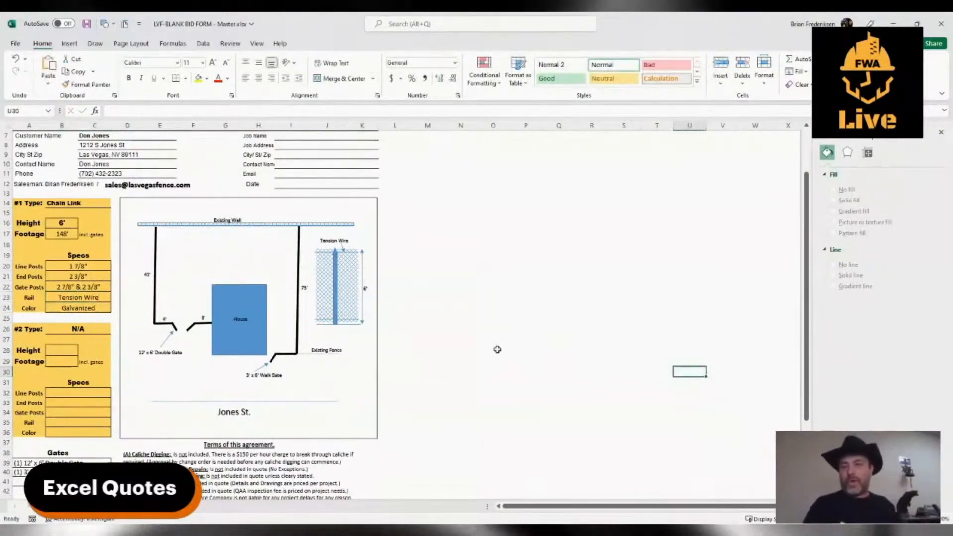
{"action": "left_click", "coordinate": [298, 183]}
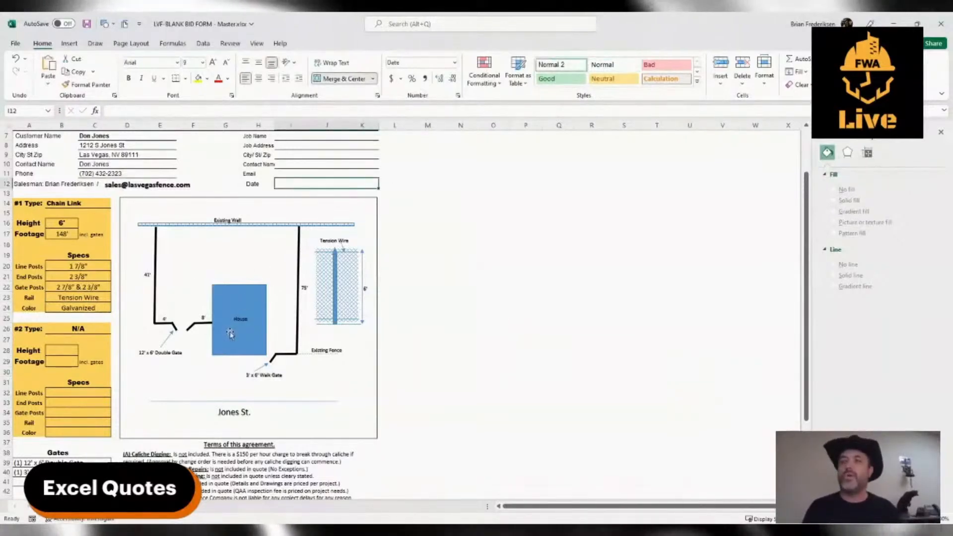
{"action": "left_click", "coordinate": [257, 43]}
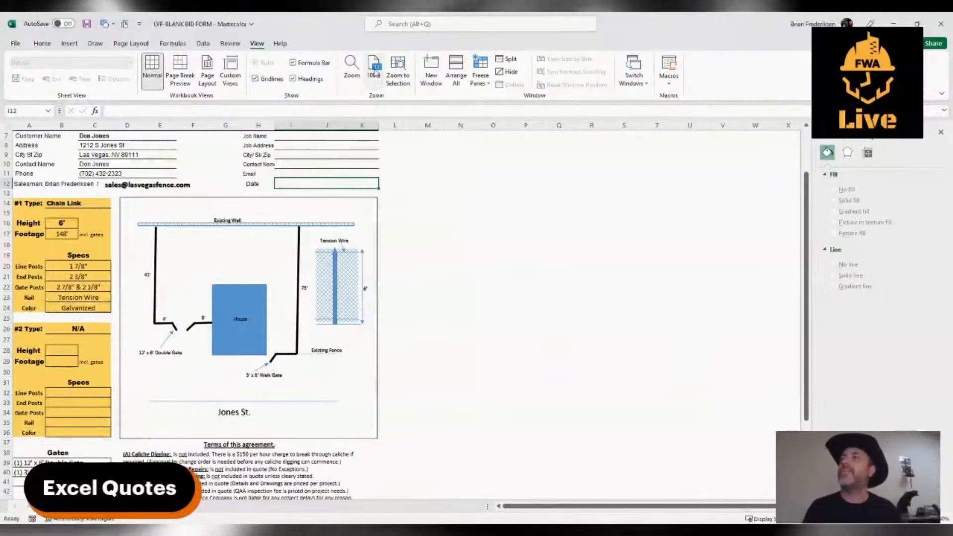
{"action": "left_click", "coordinate": [424, 212]}
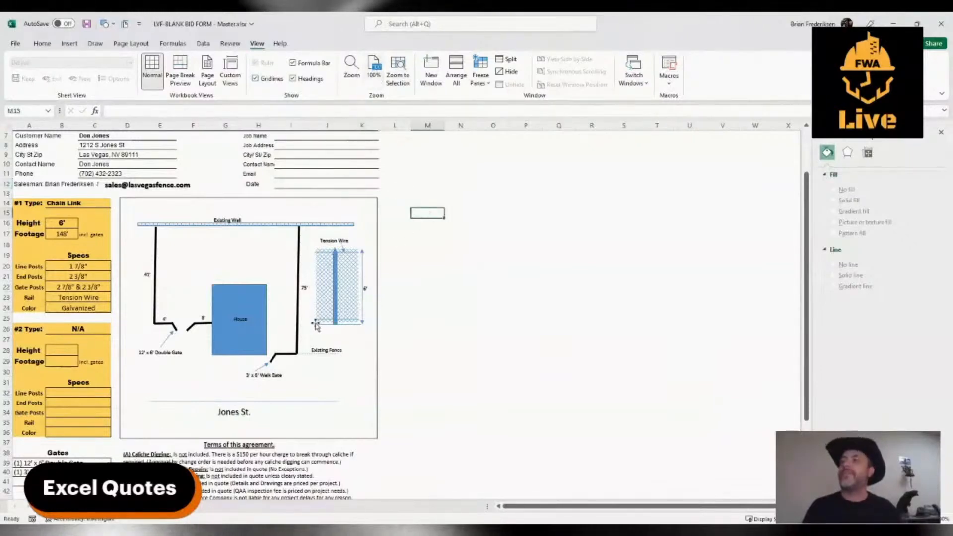
{"action": "scroll", "coordinate": [316, 326], "scroll_direction": "up", "scroll_amount": 2}
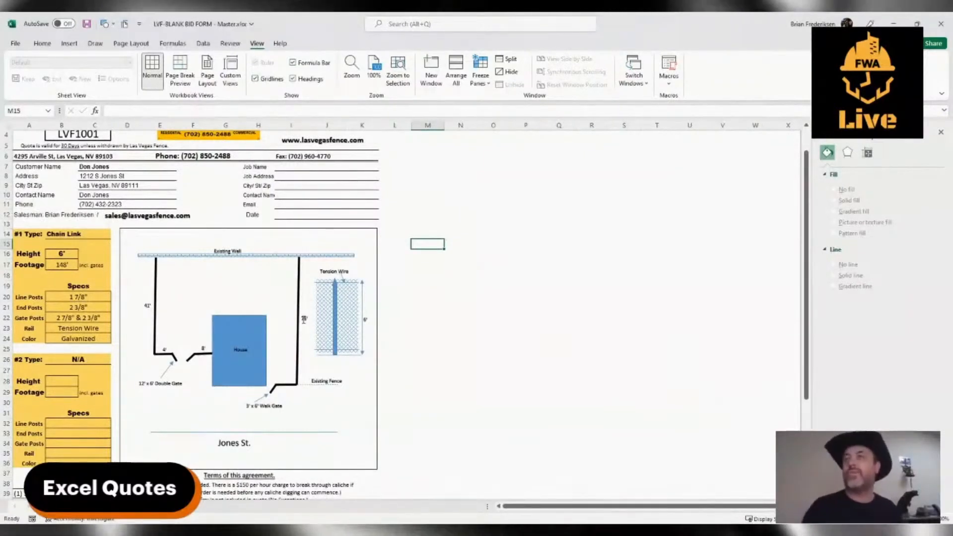
Enter 4,300 as the Price under Total Costs.
{"action": "scroll", "coordinate": [313, 319], "scroll_direction": "down", "scroll_amount": 1}
{"action": "scroll", "coordinate": [303, 320], "scroll_direction": "down", "scroll_amount": 6}
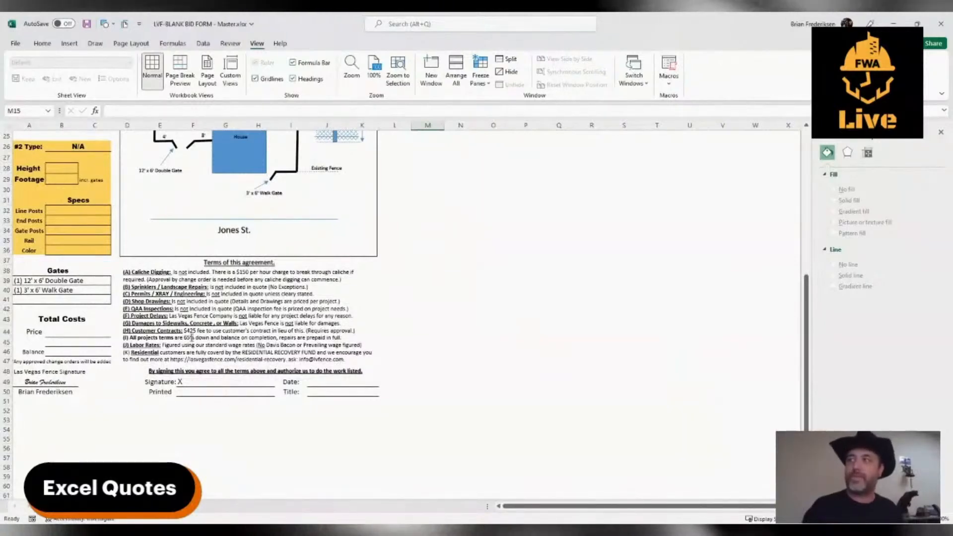
{"action": "left_click", "coordinate": [56, 333]}
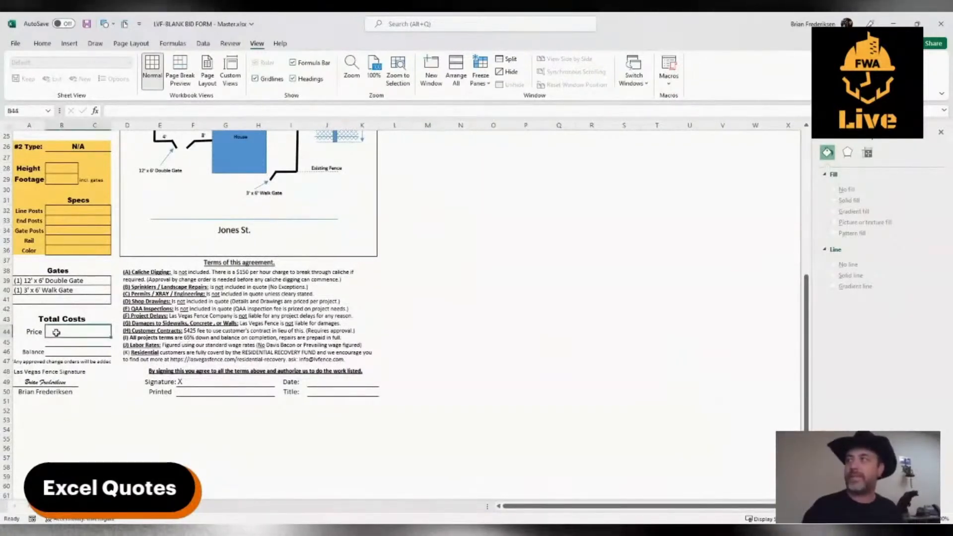
{"action": "type", "text": "4,"}
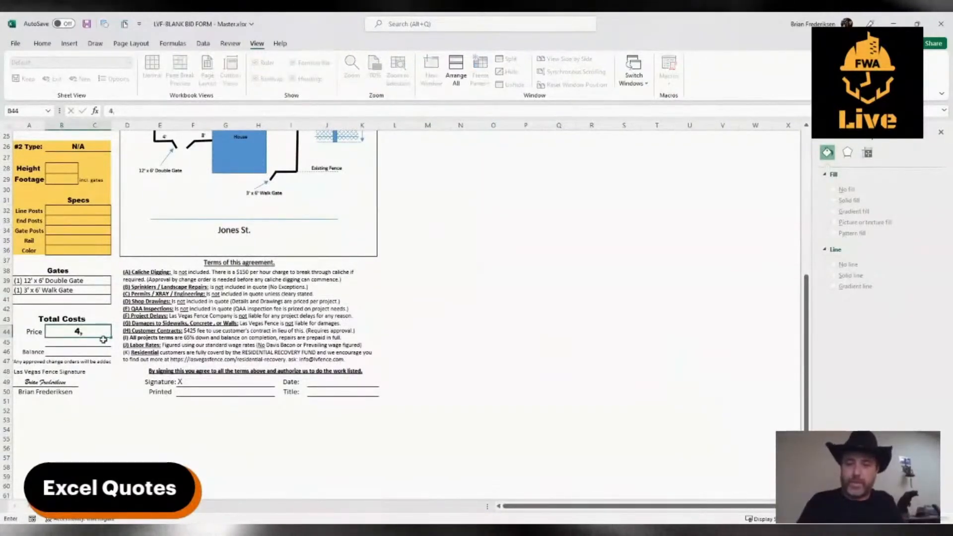
{"action": "type", "text": "300"}
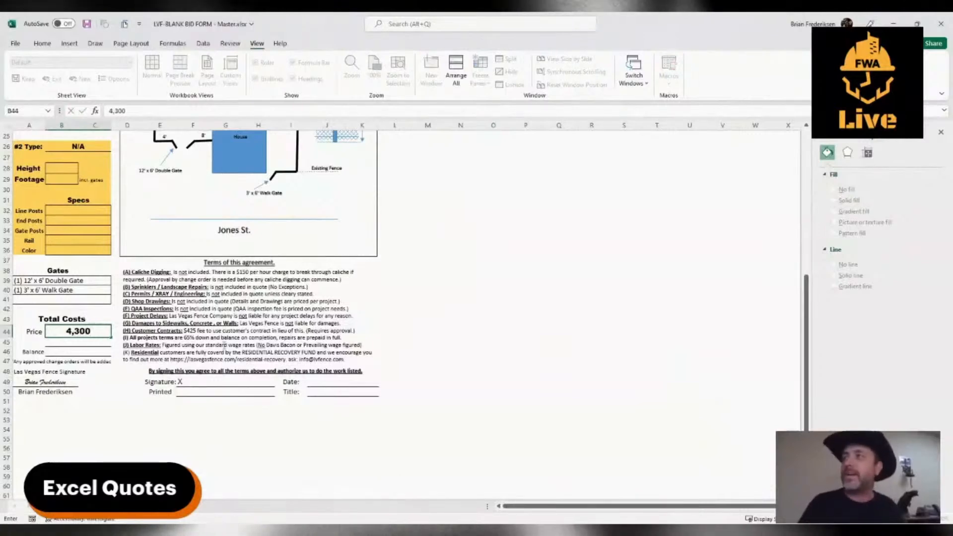
{"action": "left_click", "coordinate": [130, 343]}
{"action": "scroll", "coordinate": [486, 313], "scroll_direction": "up", "scroll_amount": 4}
{"action": "scroll", "coordinate": [486, 312], "scroll_direction": "up", "scroll_amount": 4}
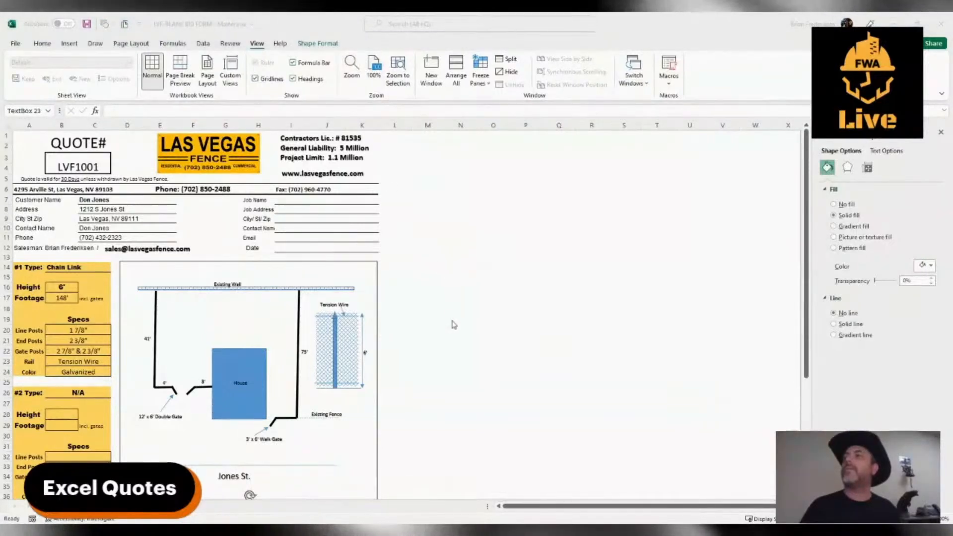
{"action": "scroll", "coordinate": [453, 323], "scroll_direction": "down", "scroll_amount": 2}
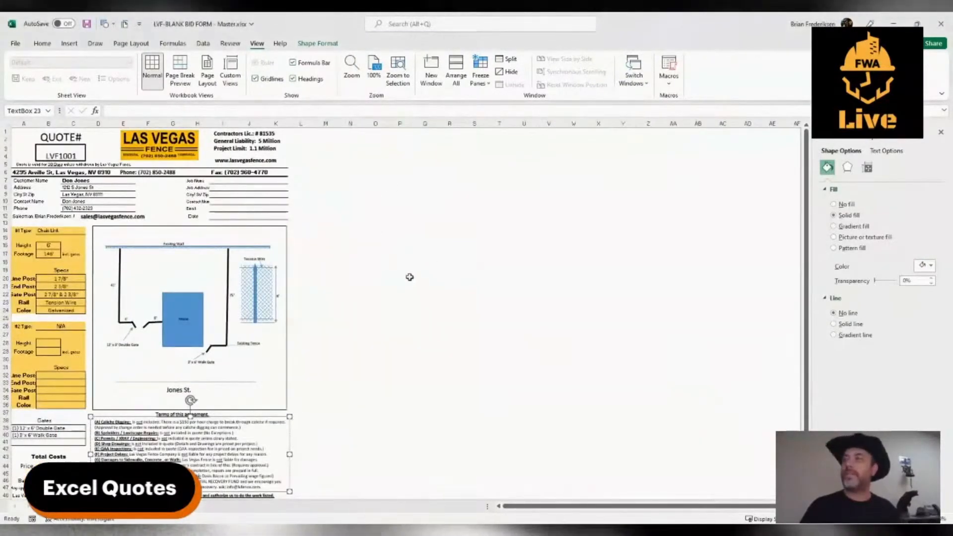